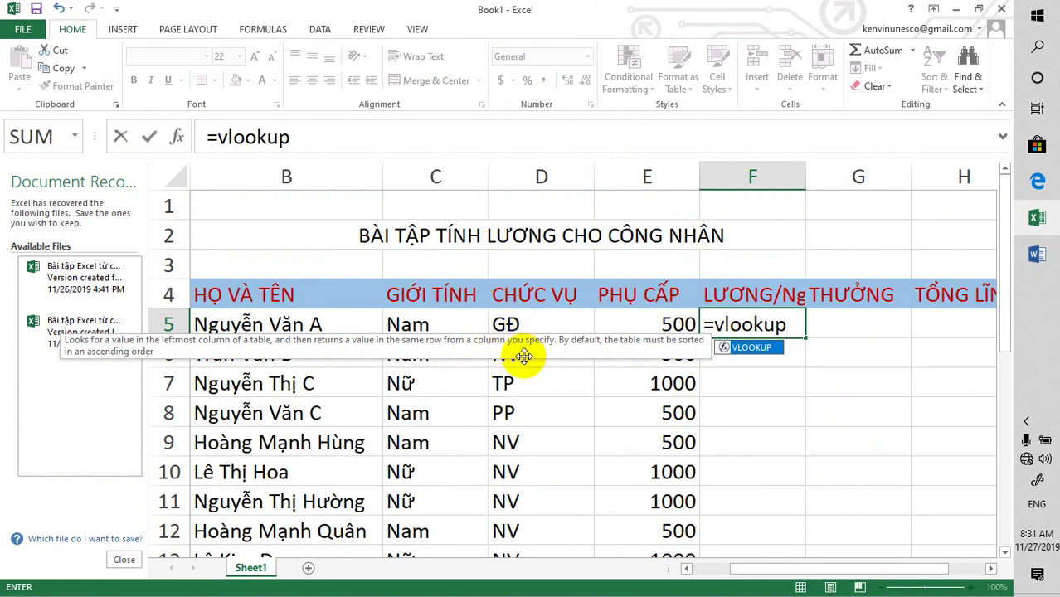
- Extend the F5 formula to =vlookup(d5, using position D5 as the lookup value
mouse_move(1006, 267)
left_mouse_down()
mouse_move(1009, 295)
mouse_move(982, 296)
left_mouse_up()
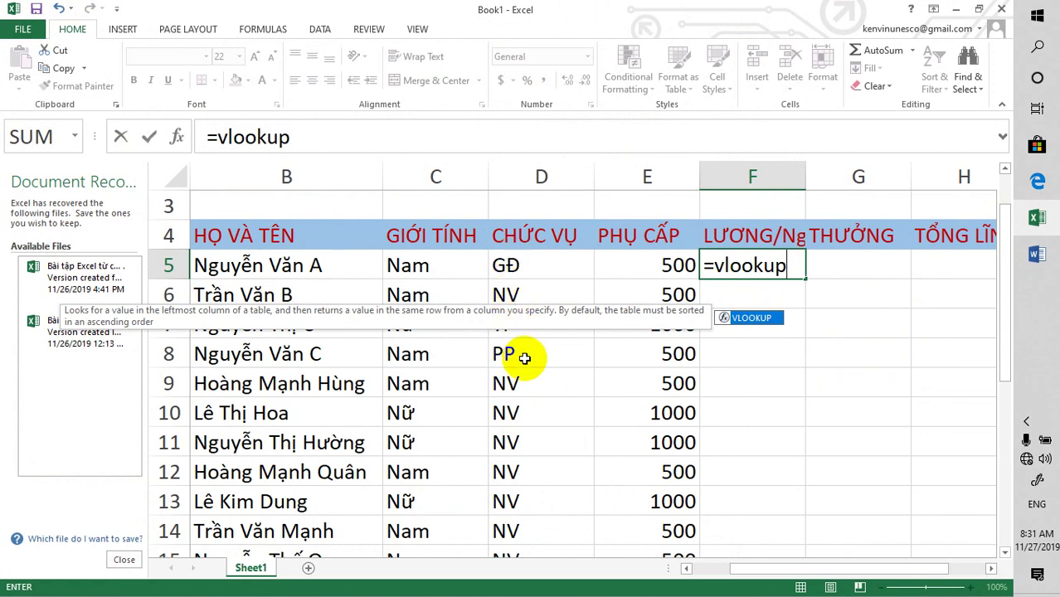
left_click_drag(1004, 277, 1003, 248)
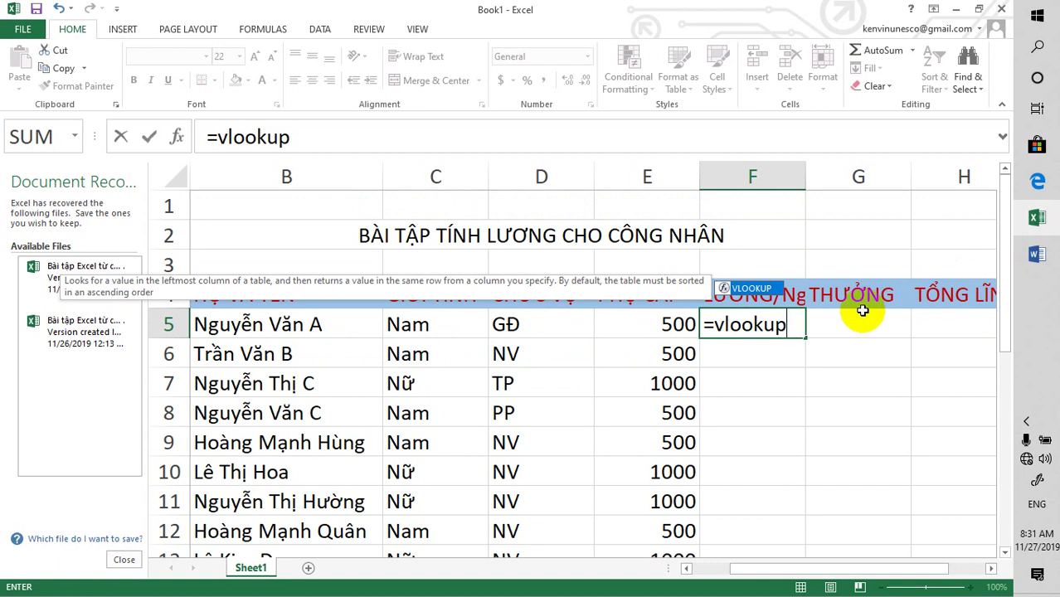
left_click(397, 141)
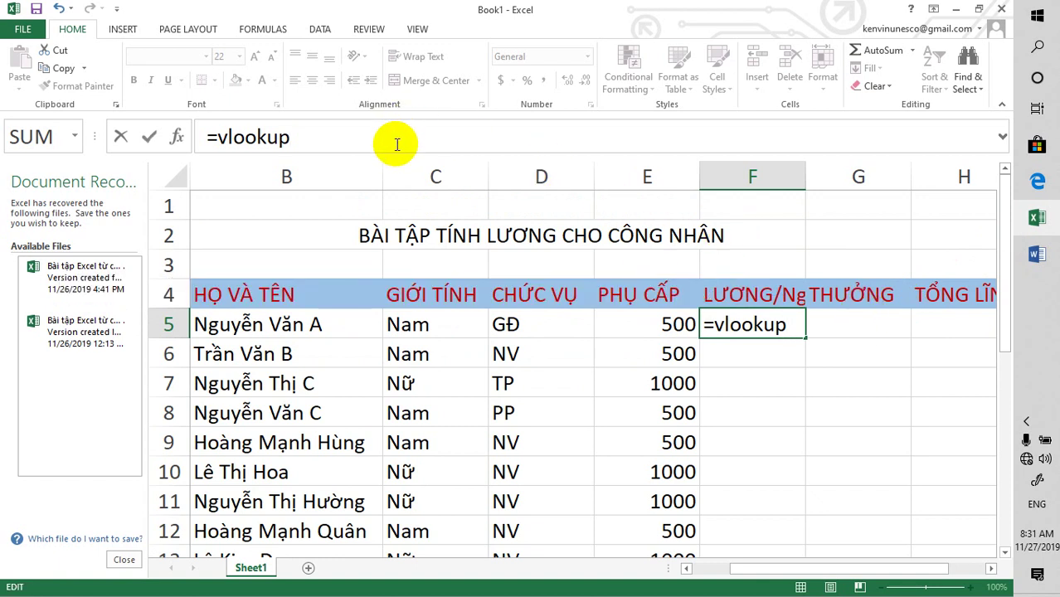
type("(")
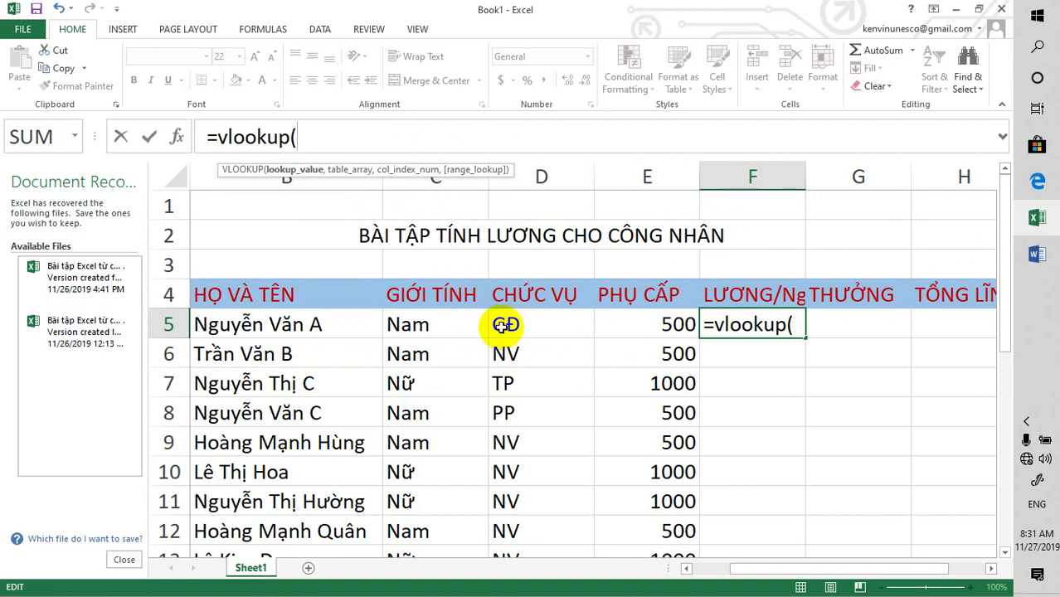
type("d")
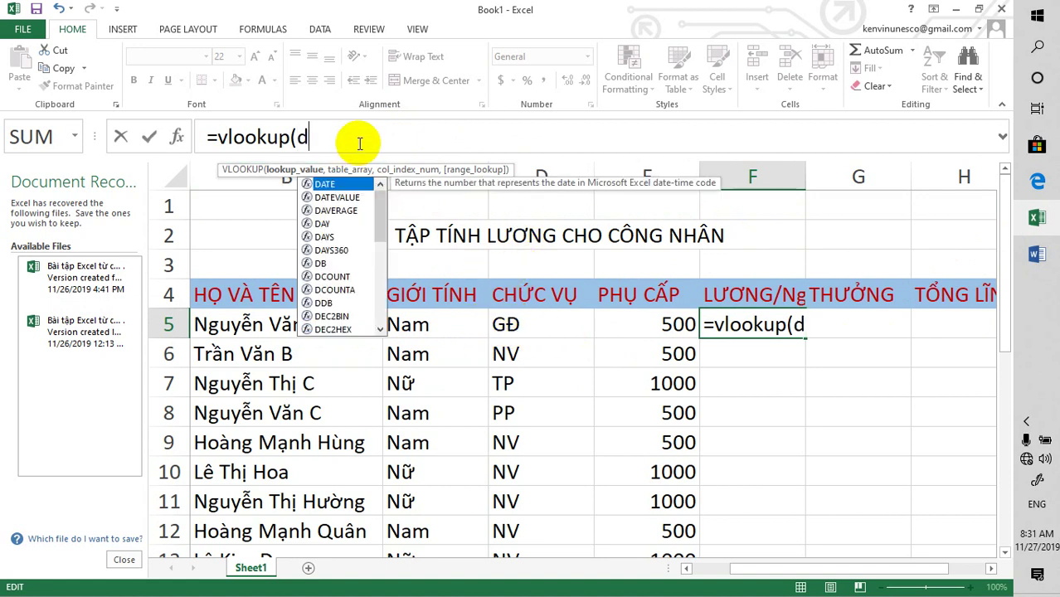
type("5,")
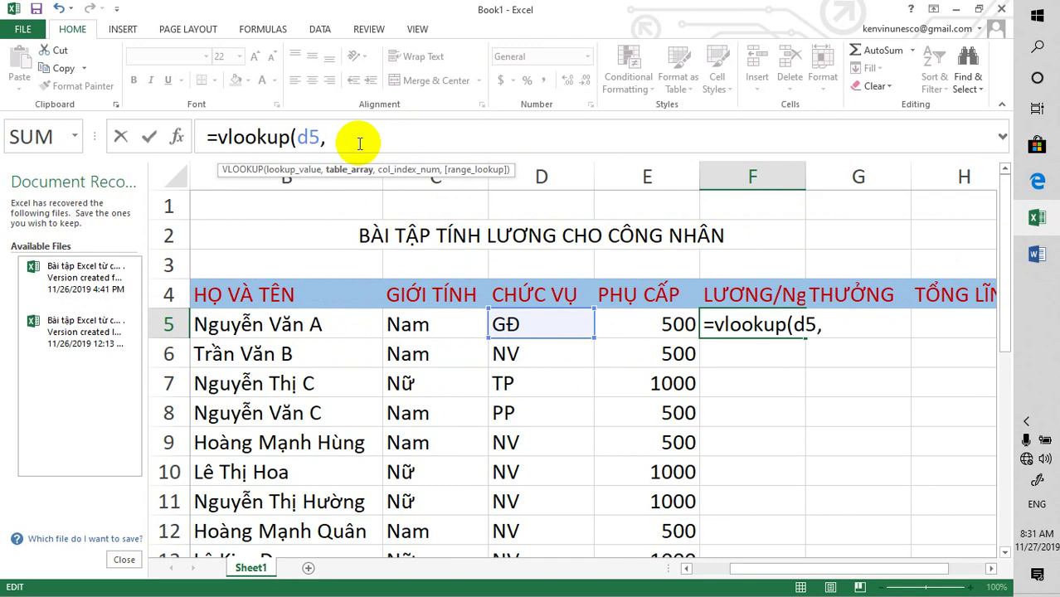
- Add the absolute table range $E$22:$G$25 as the F5 VLOOKUP table array
left_click_drag(1000, 232, 1005, 418)
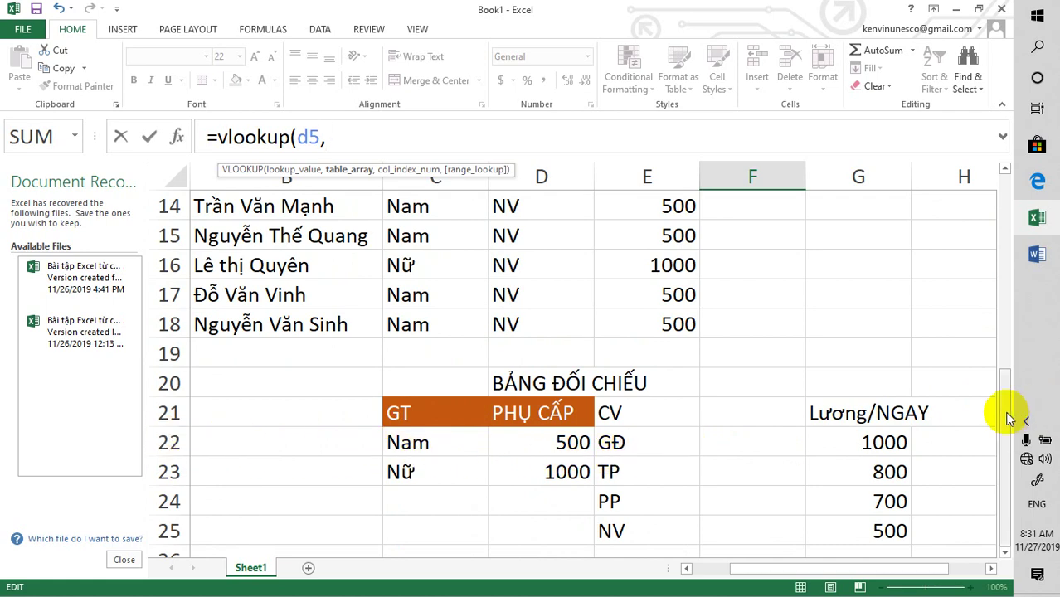
left_click_drag(1007, 419, 1003, 208)
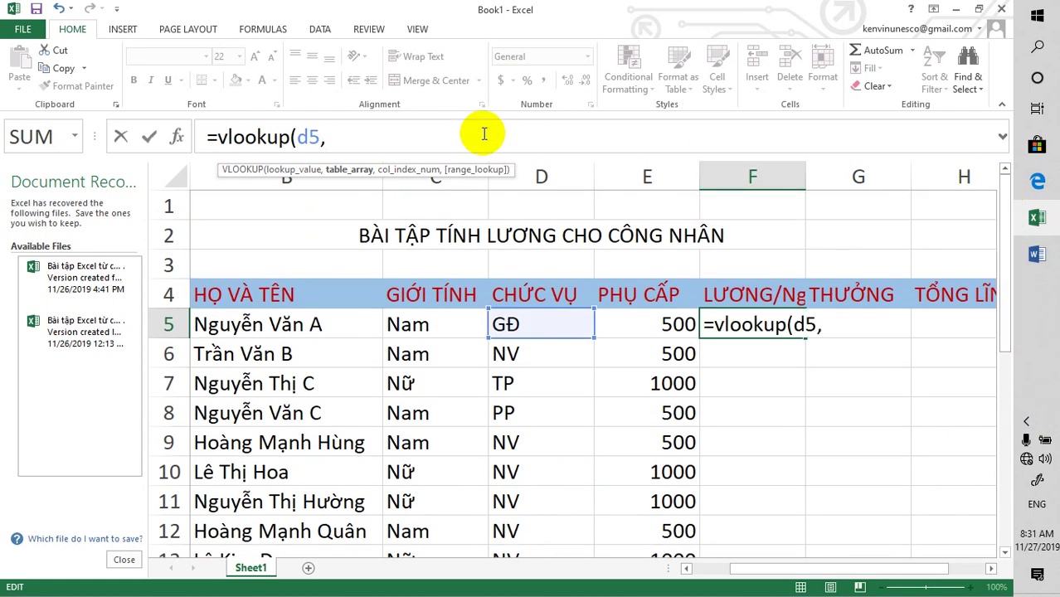
type("$E$")
type("22:")
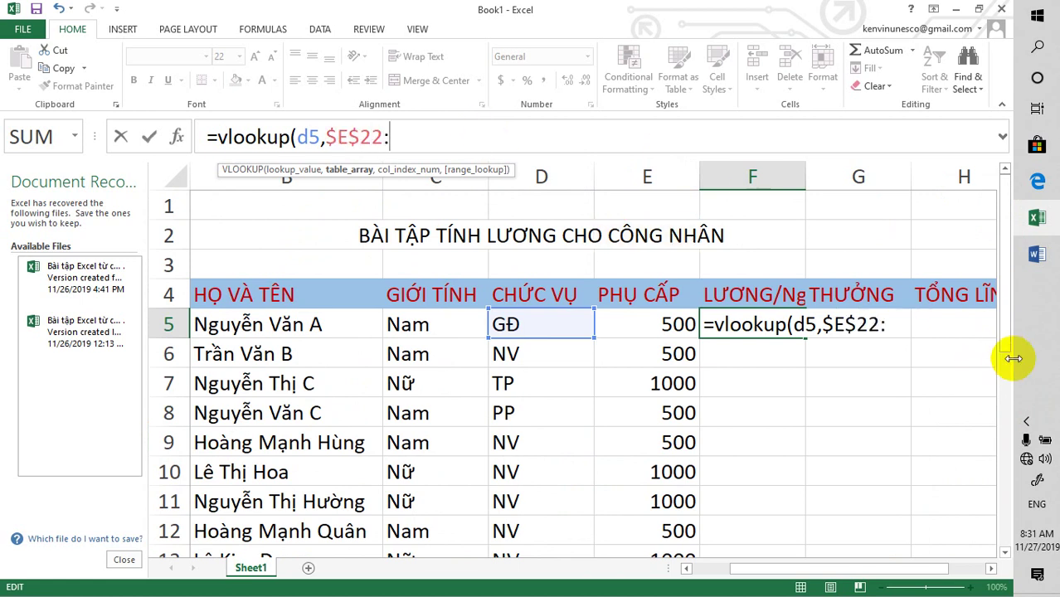
left_click_drag(1008, 328, 998, 539)
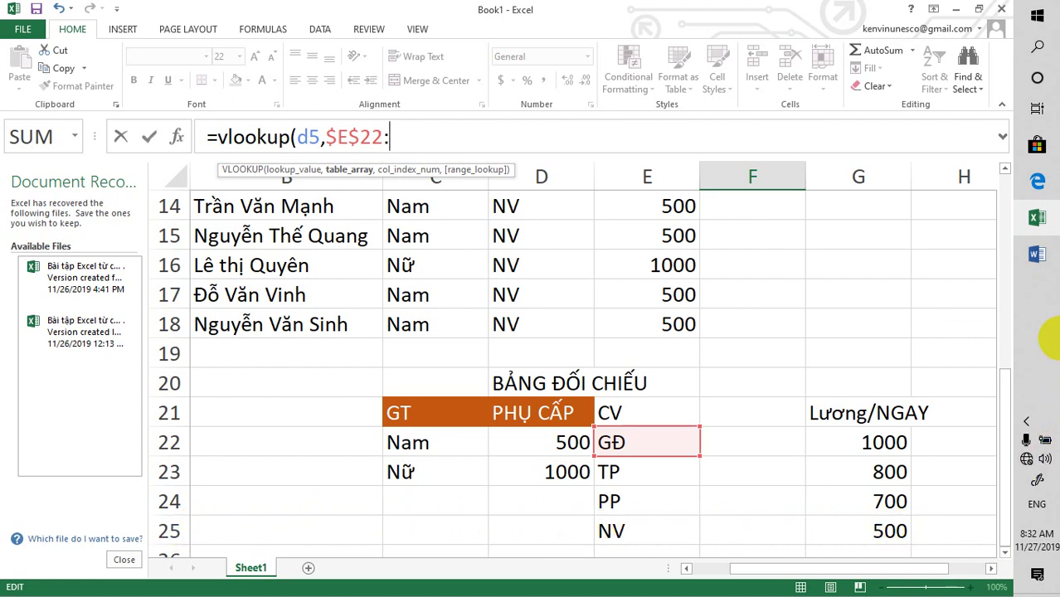
left_click_drag(1004, 406, 1004, 189)
type("$G$")
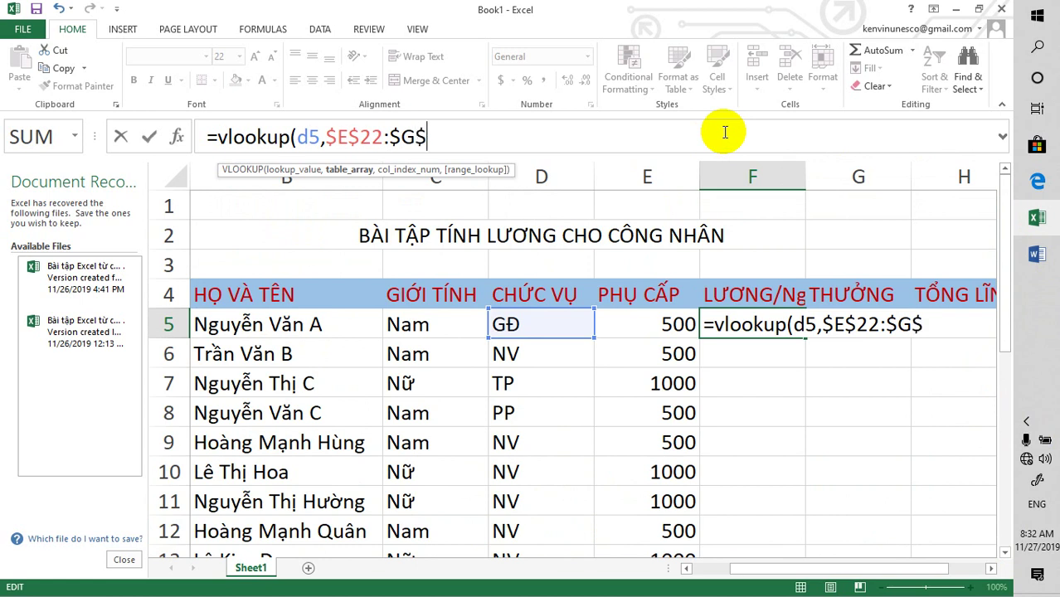
type("25")
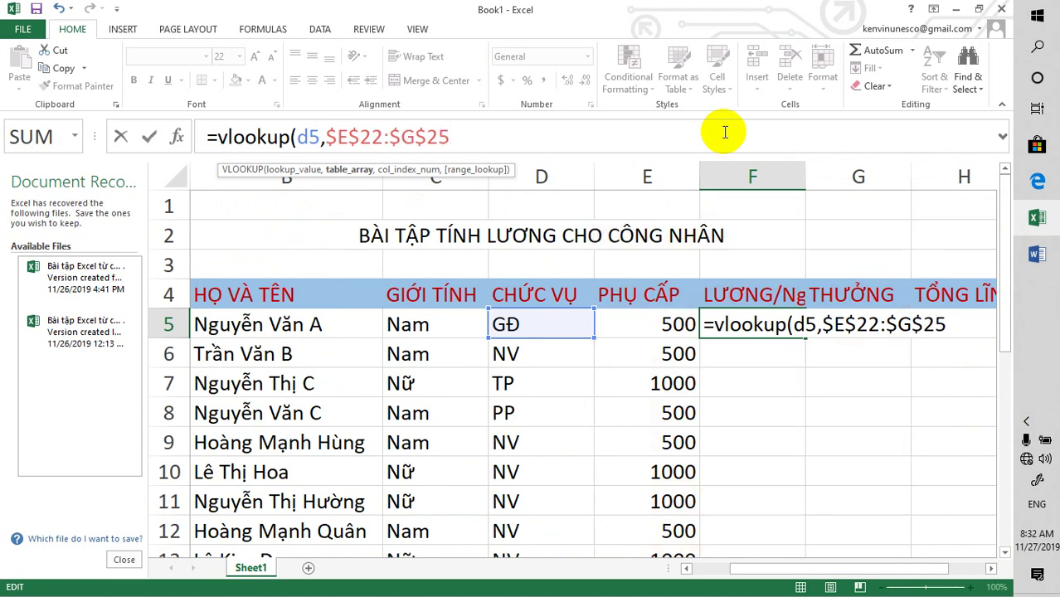
type(",")
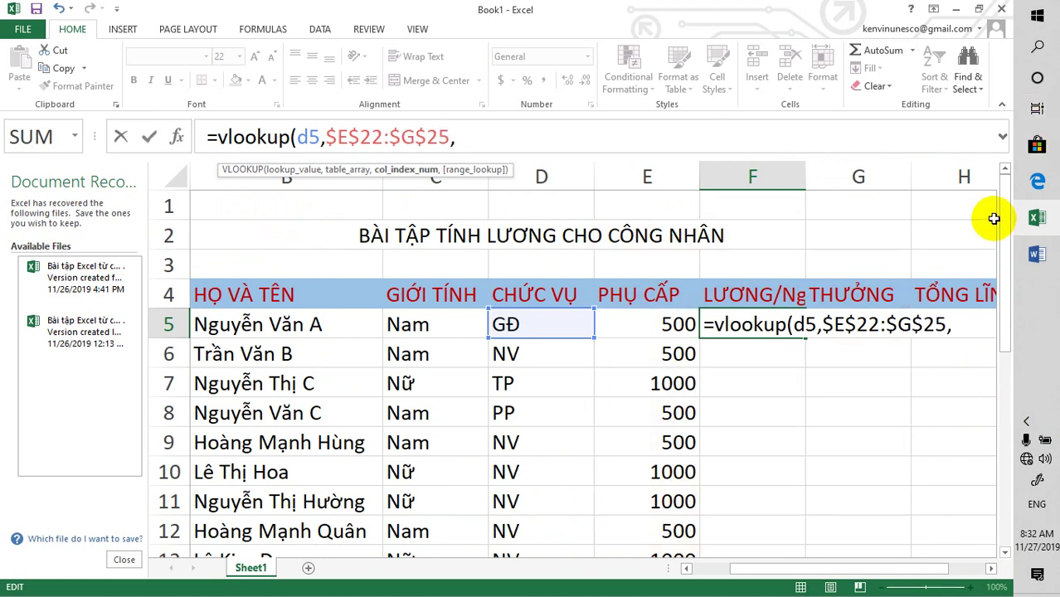
- Complete F5 as =VLOOKUP(D5,$E$22:$G$25,3,0), which returns 1000 for GĐ
left_click_drag(1001, 217, 998, 446)
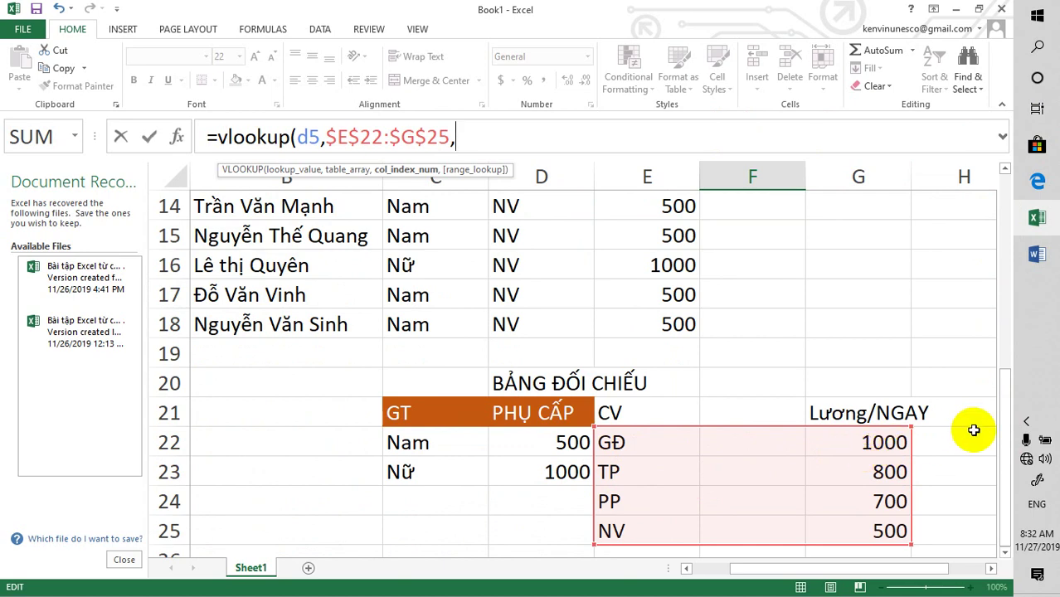
left_click_drag(1005, 426, 1007, 195)
type("3")
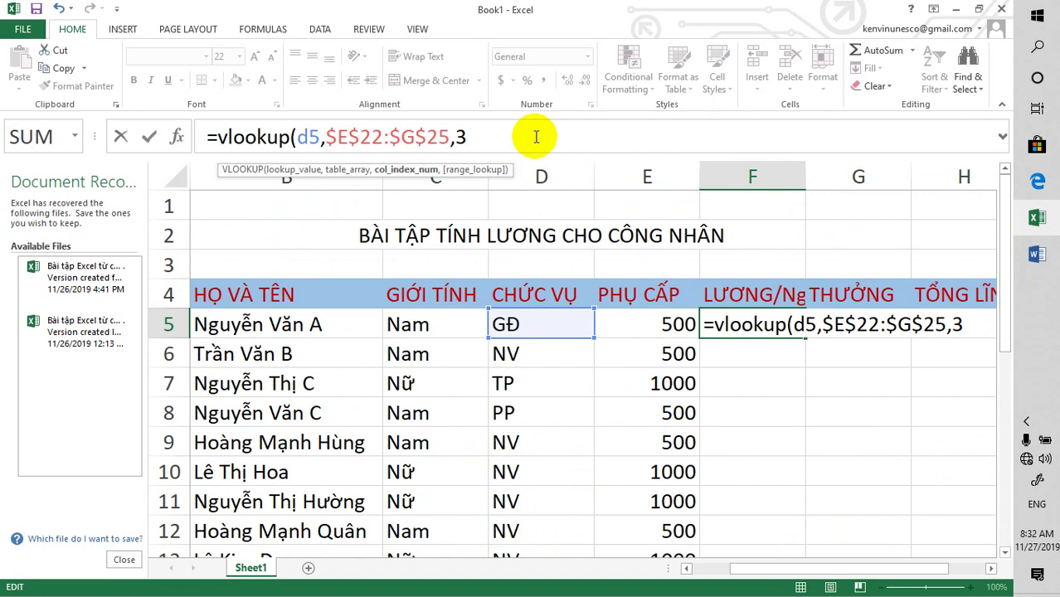
type(",0")
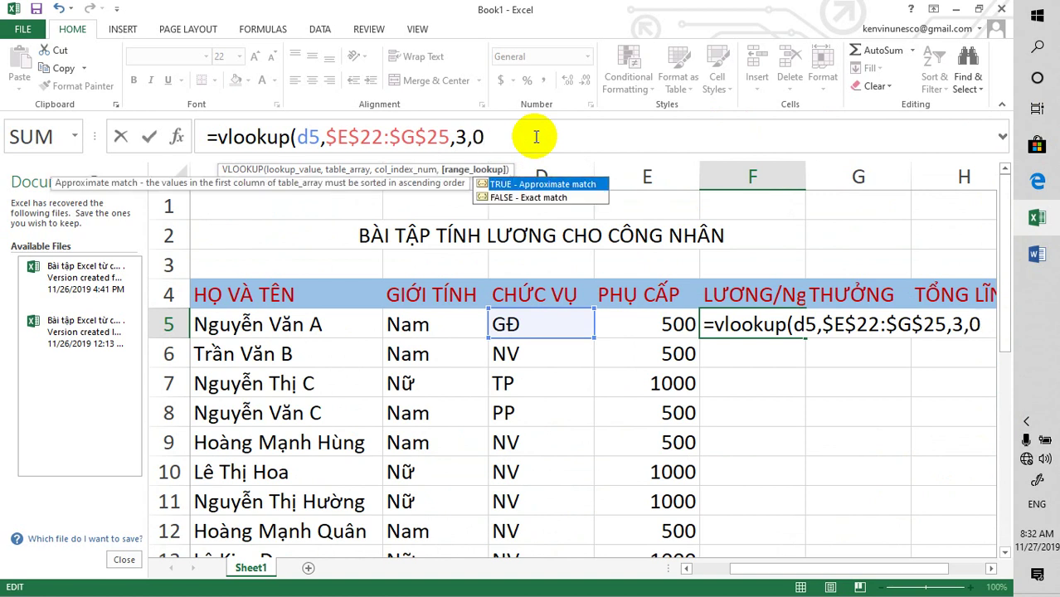
type(")")
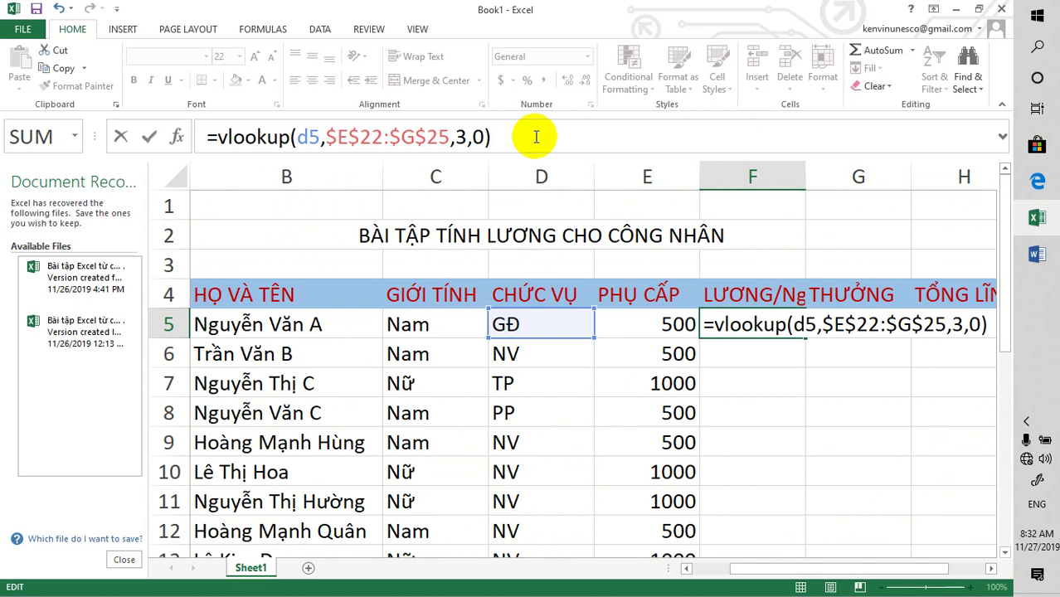
key("Return")
- Fill the F5 wage formula down to F18, producing values like 500, 800 and 700
left_click(773, 323)
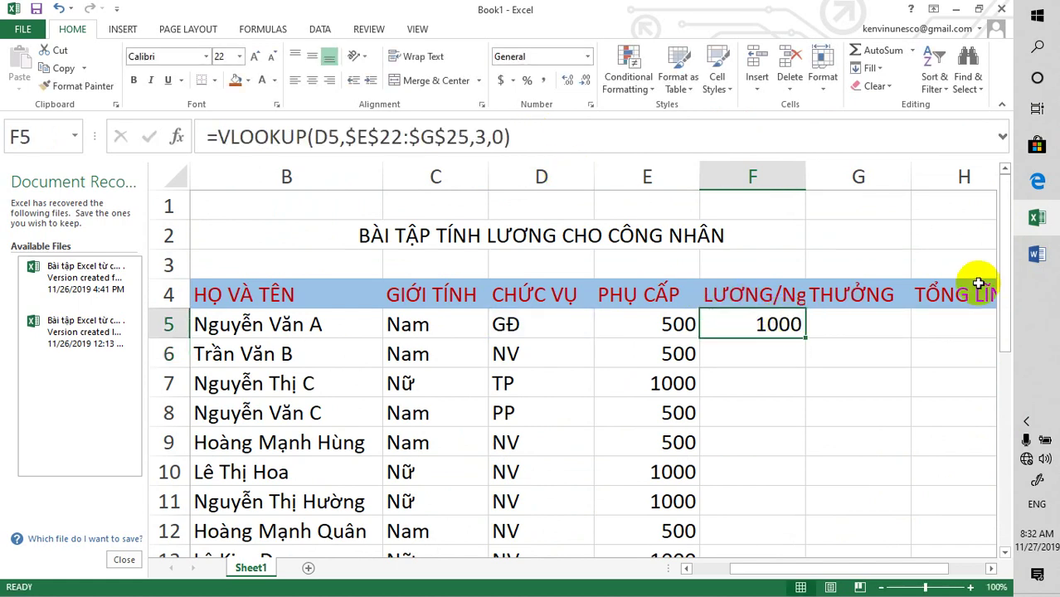
left_click_drag(1005, 277, 1009, 300)
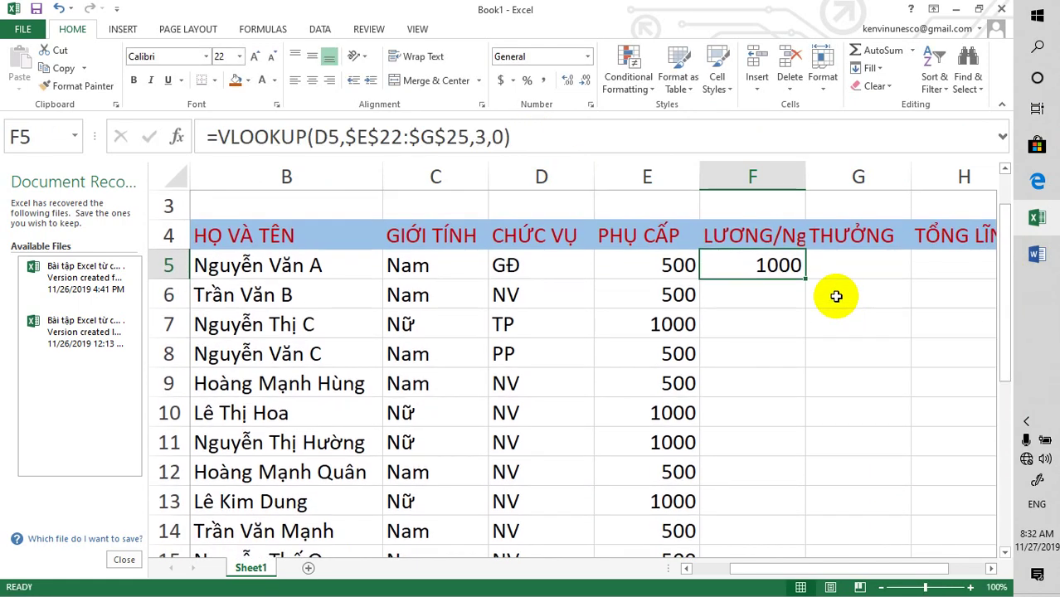
left_click_drag(804, 279, 806, 576)
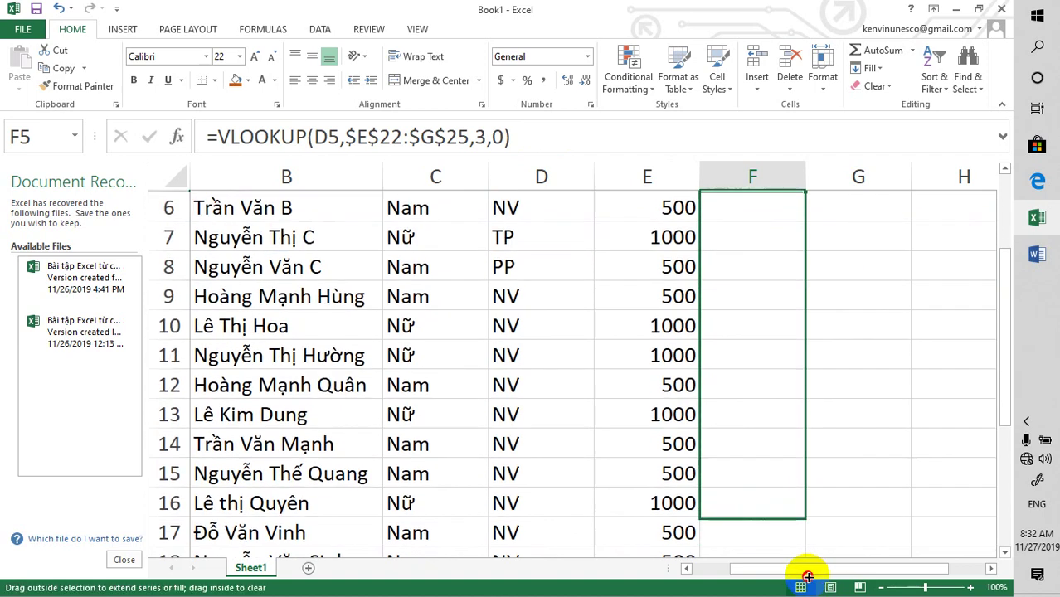
left_click_drag(806, 576, 799, 506)
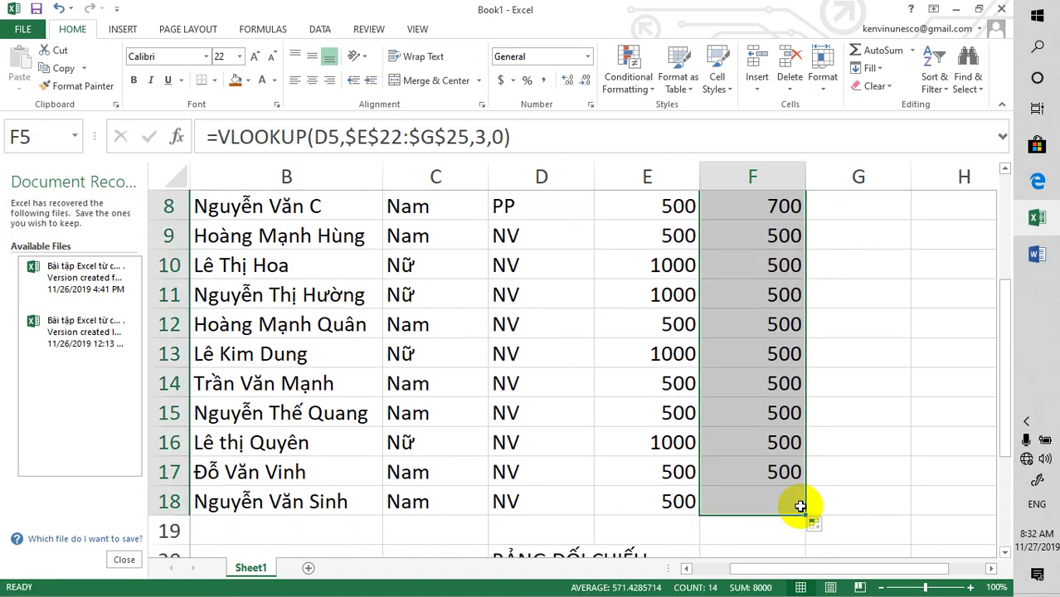
left_click_drag(1003, 338, 998, 261)
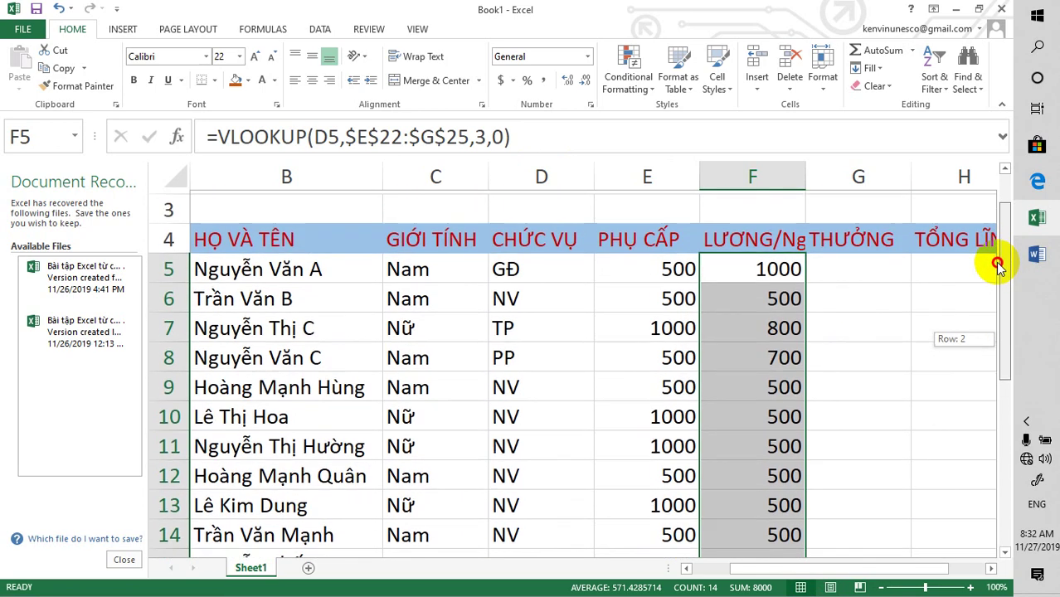
mouse_move(998, 261)
left_mouse_down()
mouse_move(993, 302)
mouse_move(997, 281)
left_mouse_up()
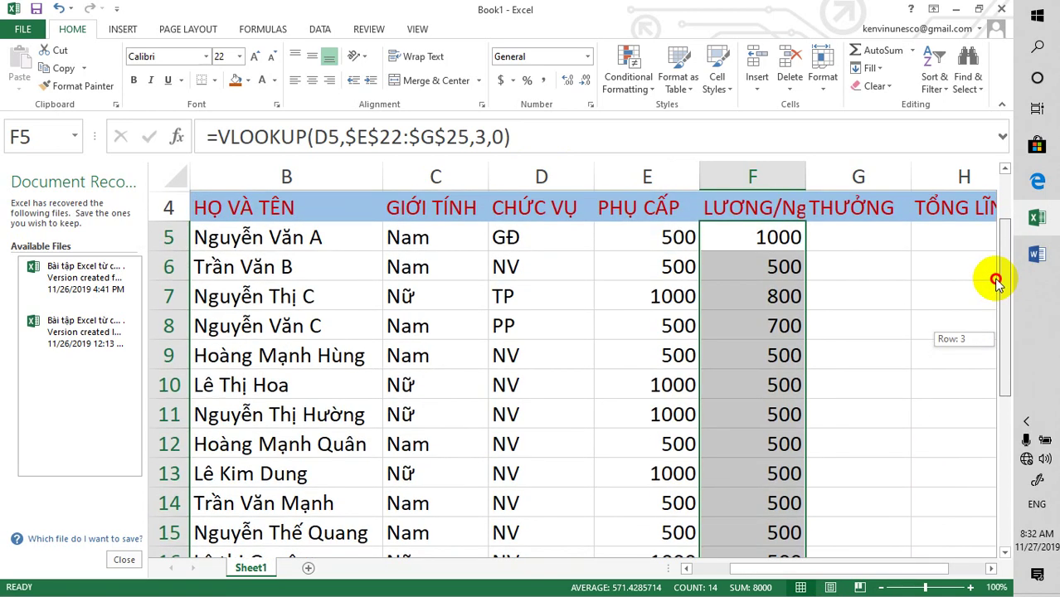
left_click_drag(996, 282, 995, 414)
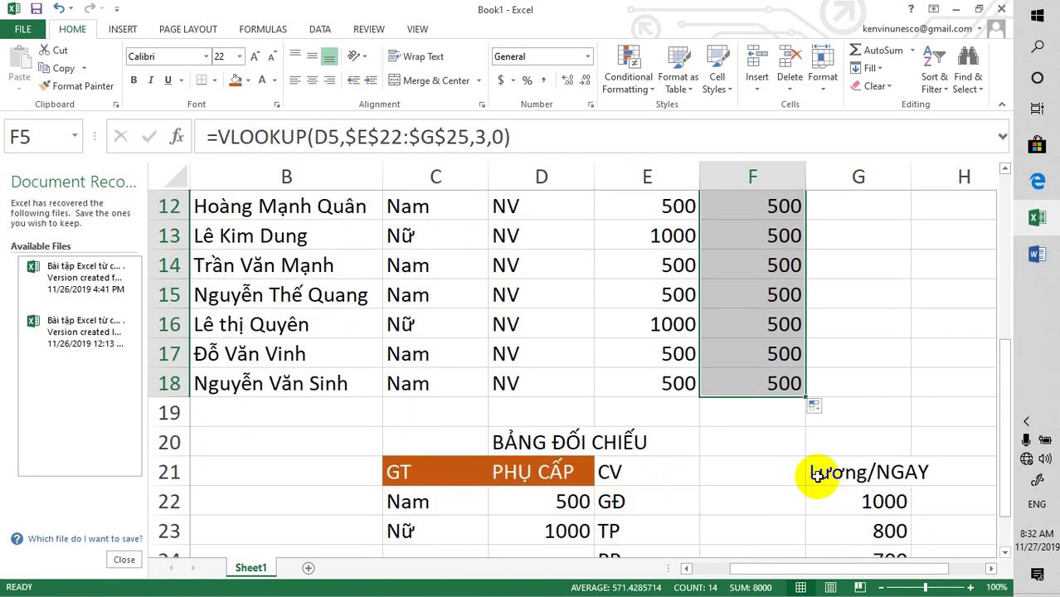
left_click_drag(1005, 356, 1003, 194)
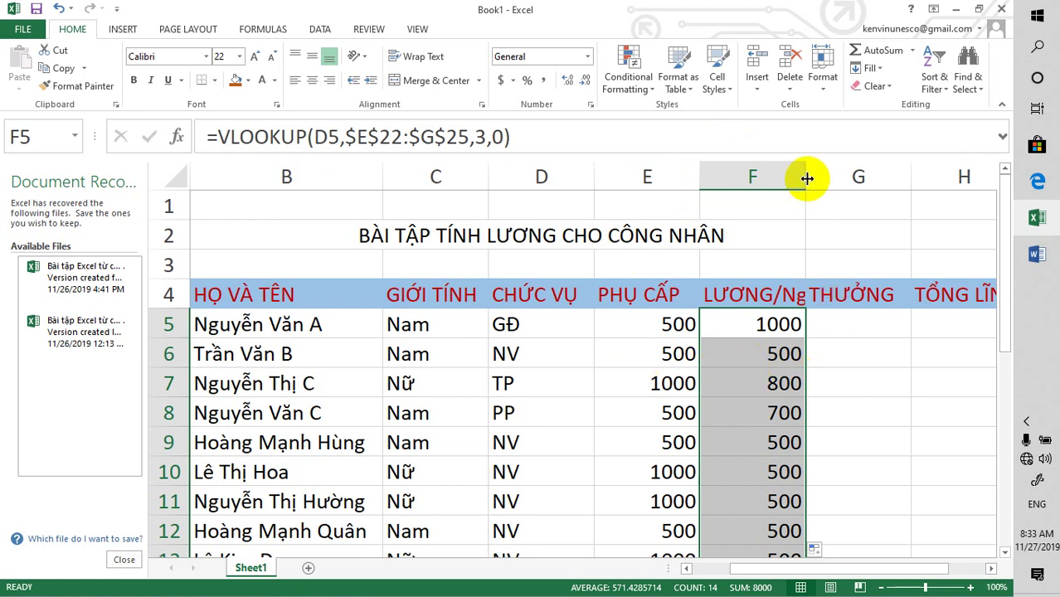
- Narrow the LƯƠNG/Ng column F over several width adjustments
left_click_drag(805, 177, 783, 181)
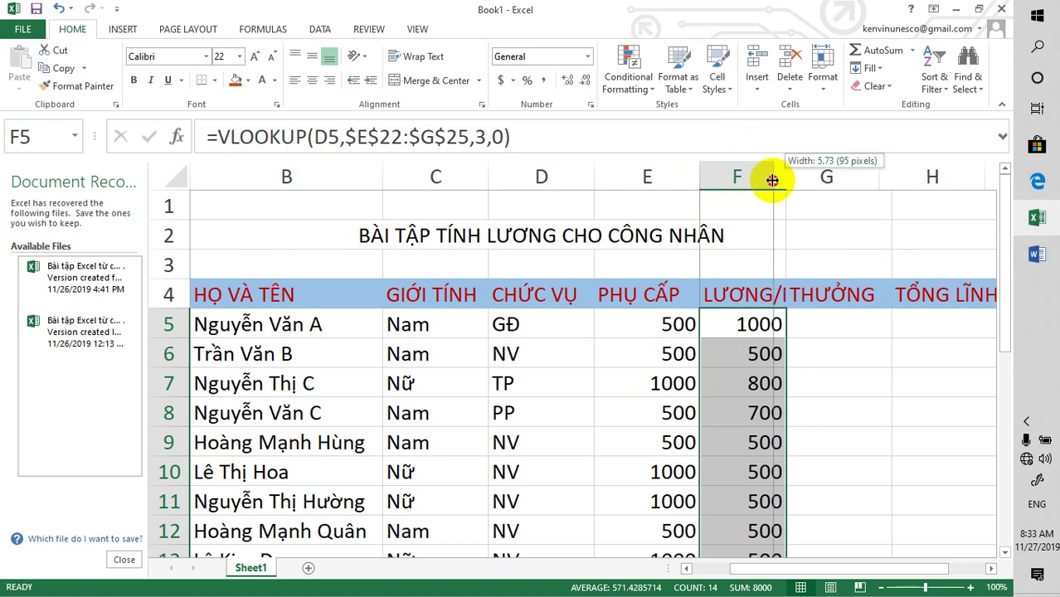
left_click_drag(785, 179, 772, 184)
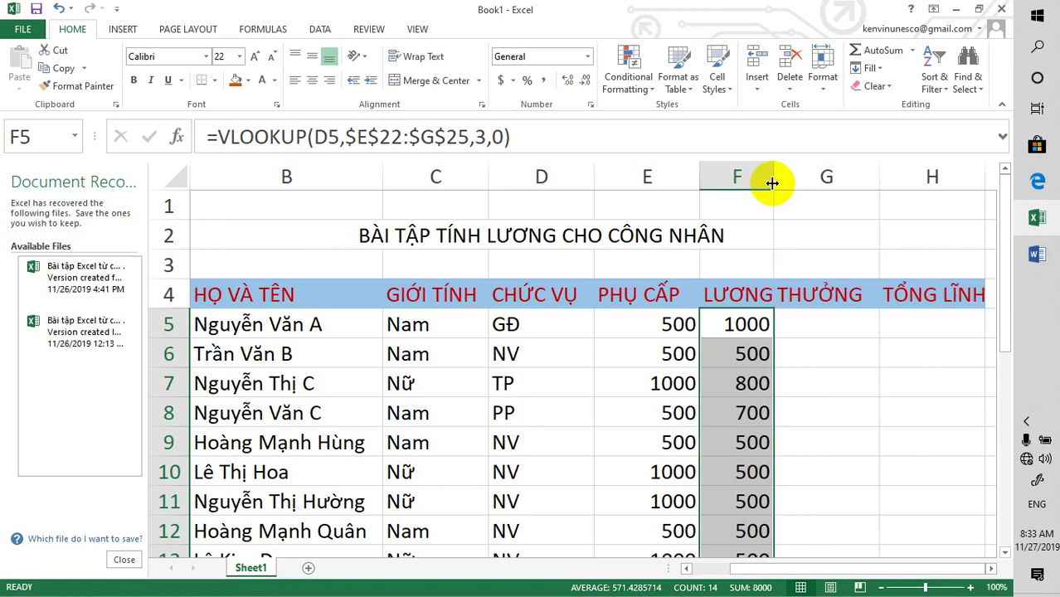
left_click(1003, 236)
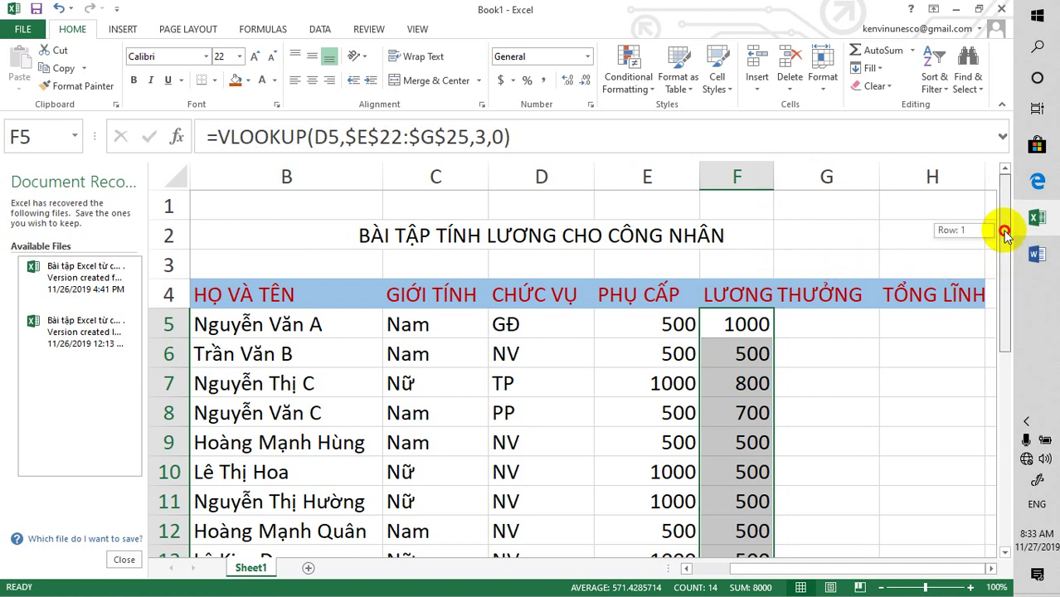
mouse_move(1005, 235)
left_mouse_down()
mouse_move(1003, 361)
mouse_move(988, 218)
left_mouse_up()
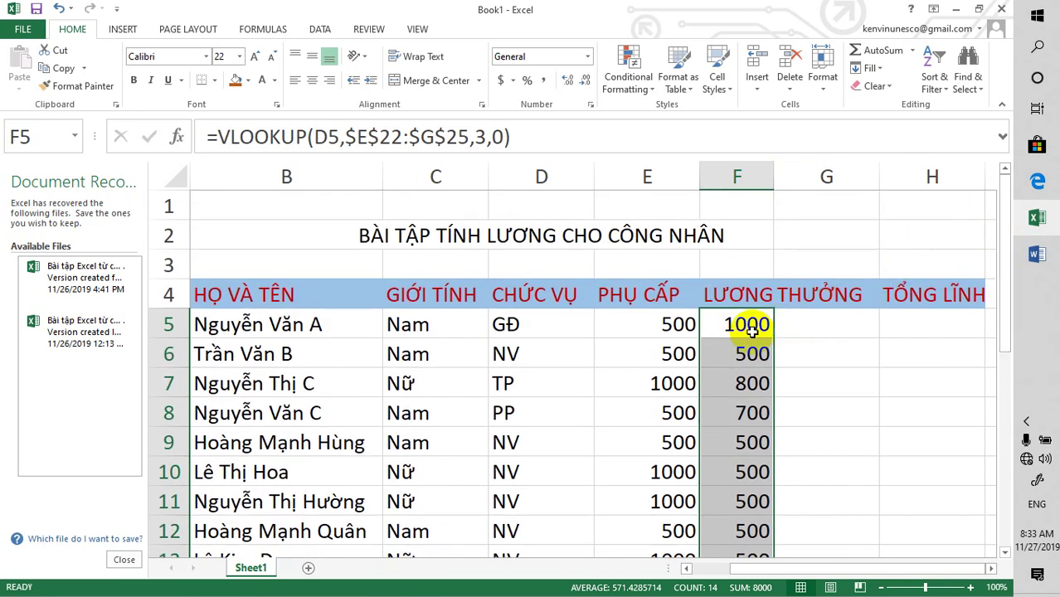
mouse_move(772, 178)
left_mouse_down()
mouse_move(760, 177)
mouse_move(774, 179)
left_mouse_up()
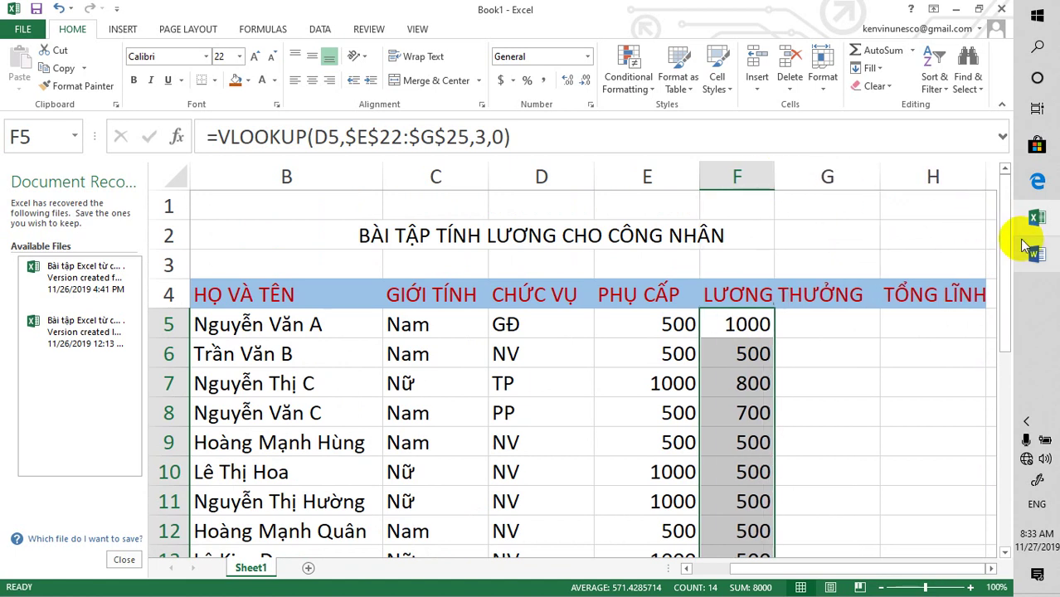
mouse_move(1006, 261)
left_mouse_down()
mouse_move(998, 313)
mouse_move(1002, 262)
mouse_move(1004, 284)
left_mouse_up()
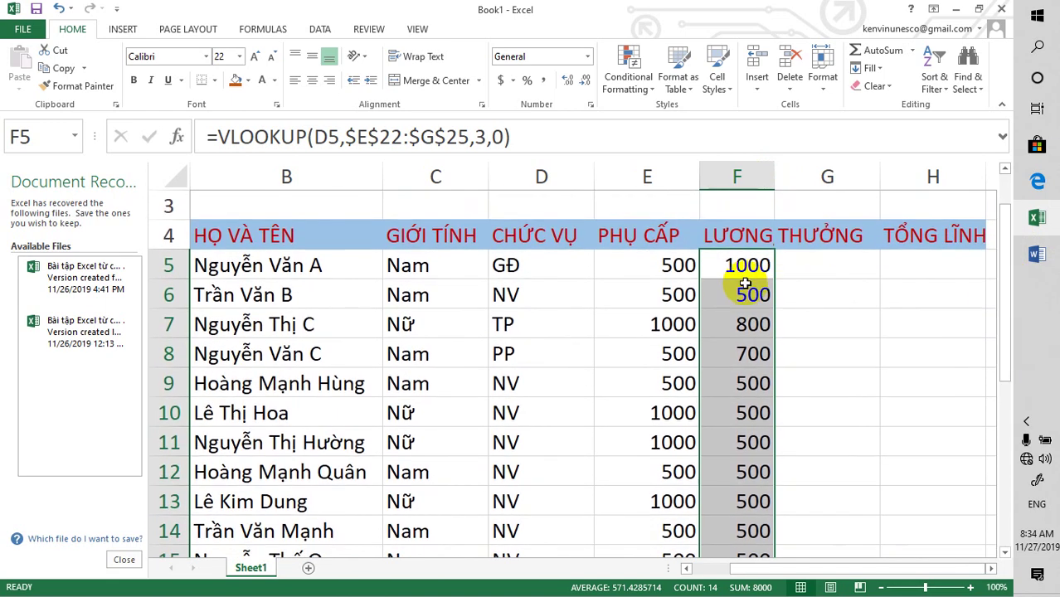
left_click(744, 299)
left_click(742, 267)
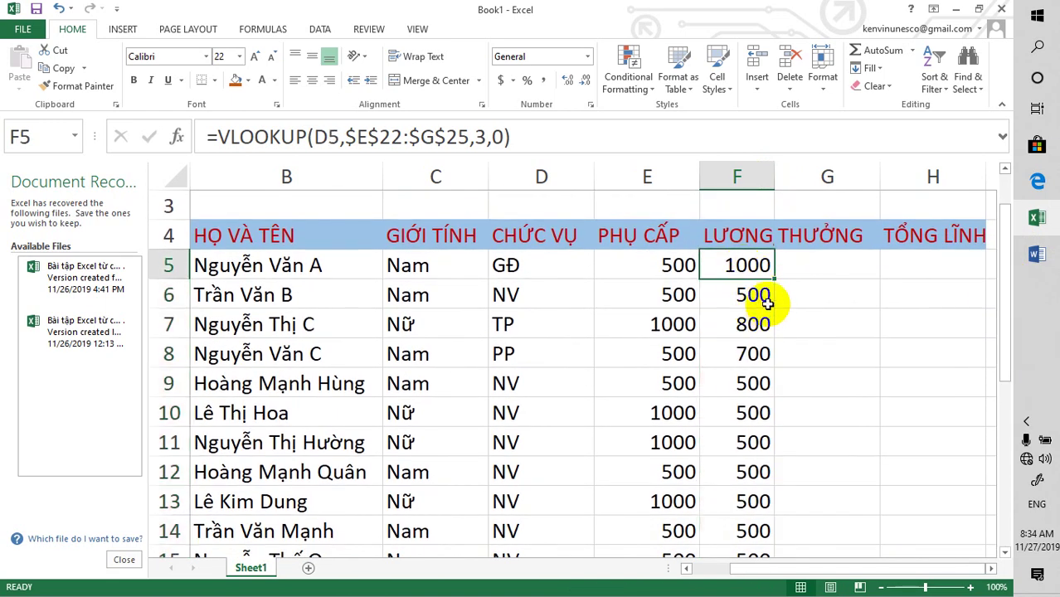
left_click(757, 296)
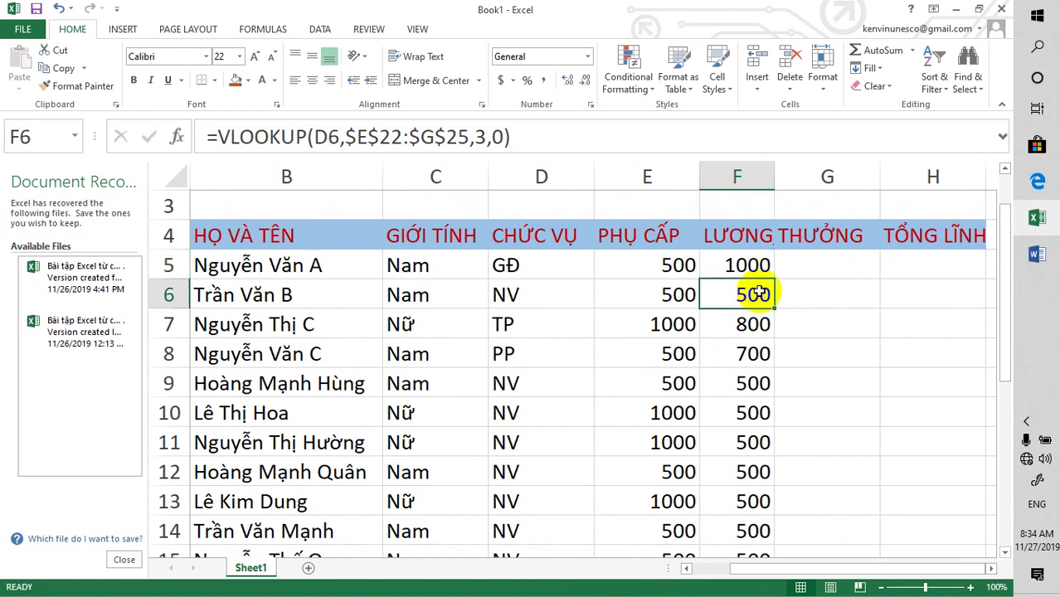
left_click(759, 269)
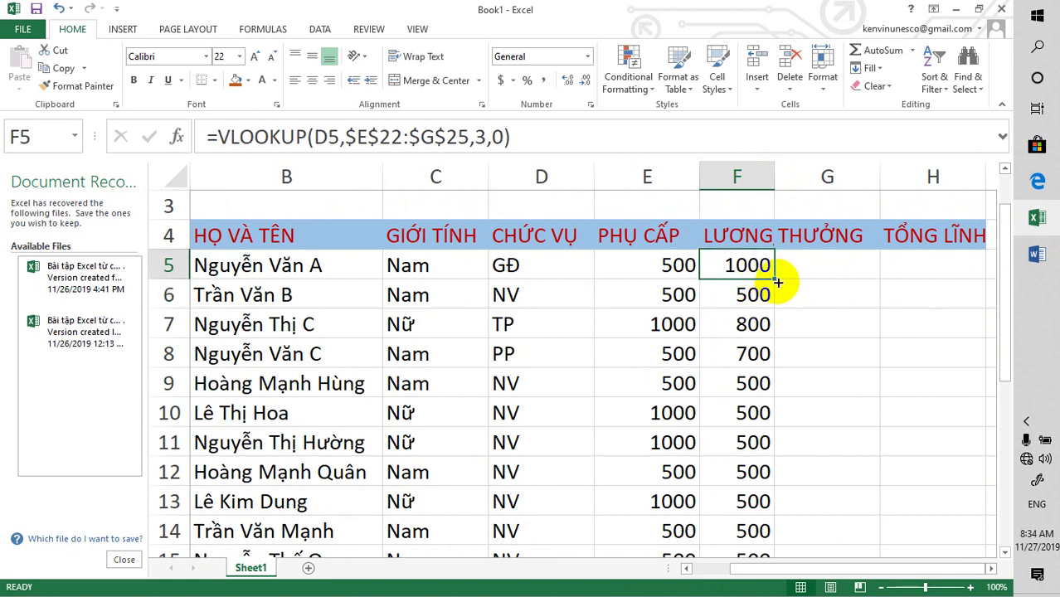
left_click_drag(1003, 280, 998, 267)
left_click(728, 330)
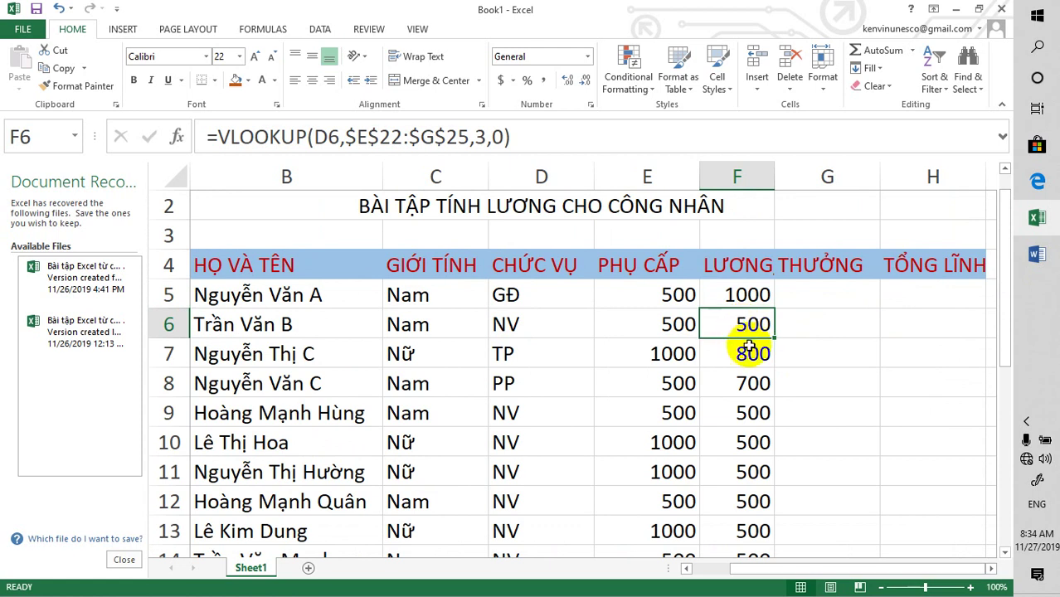
left_click(749, 351)
left_click(750, 383)
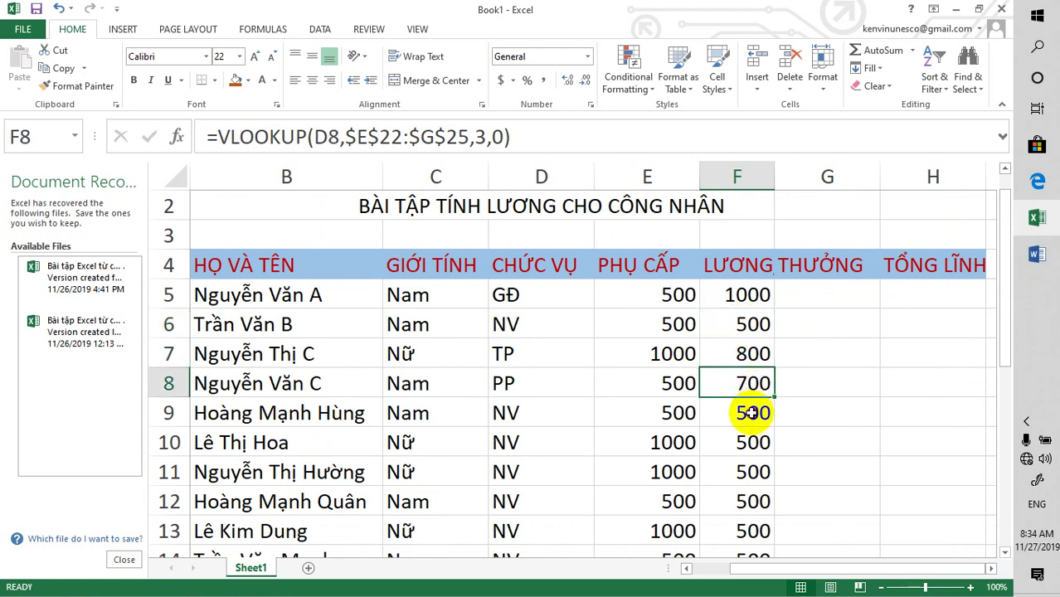
left_click(751, 413)
left_click(752, 354)
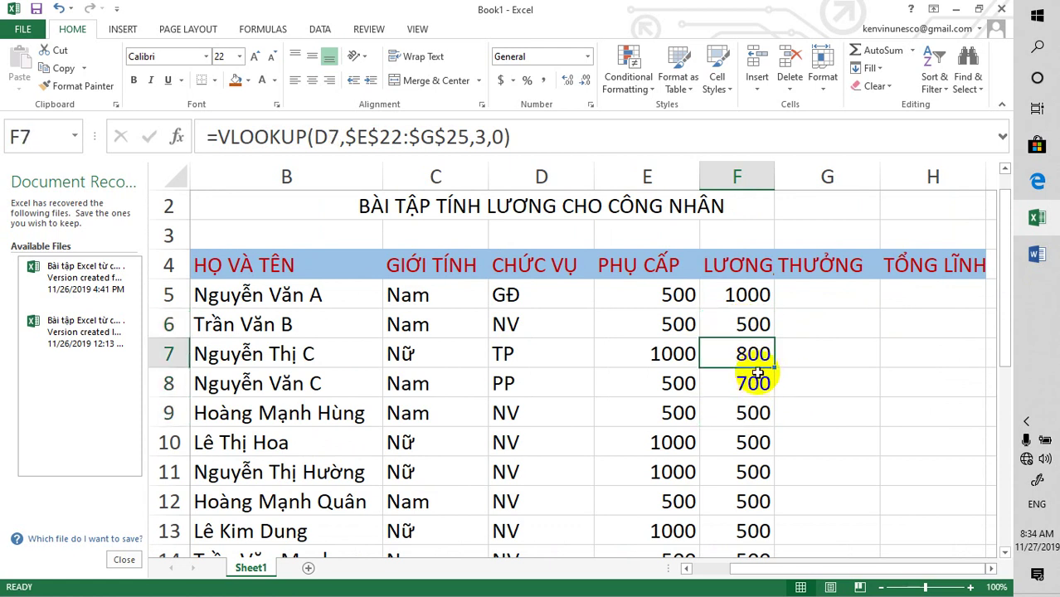
left_click(753, 329)
left_click(758, 361)
left_click(759, 383)
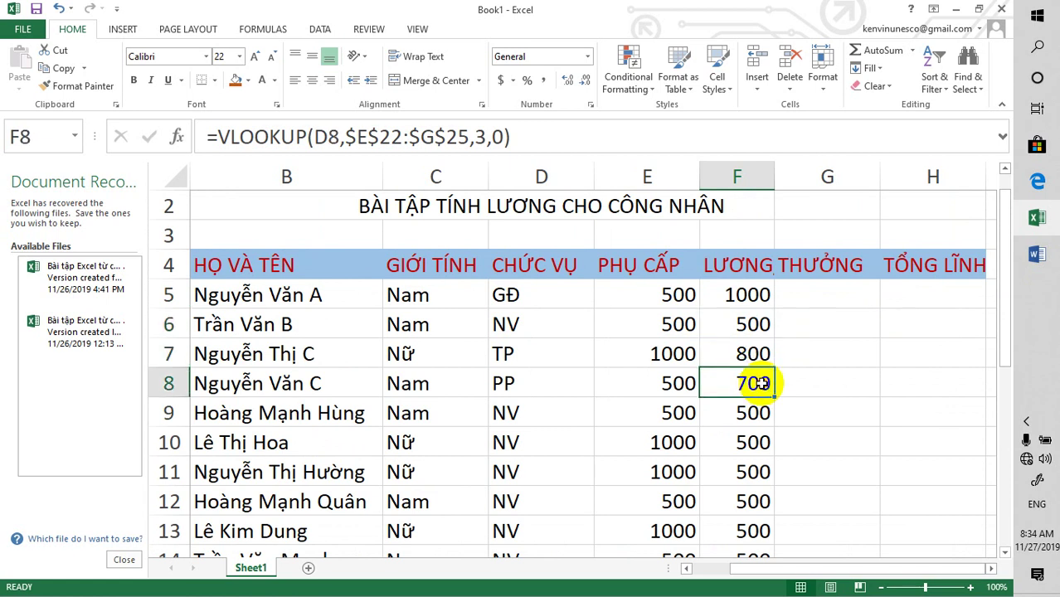
left_click(752, 413)
left_click(752, 442)
left_click(756, 472)
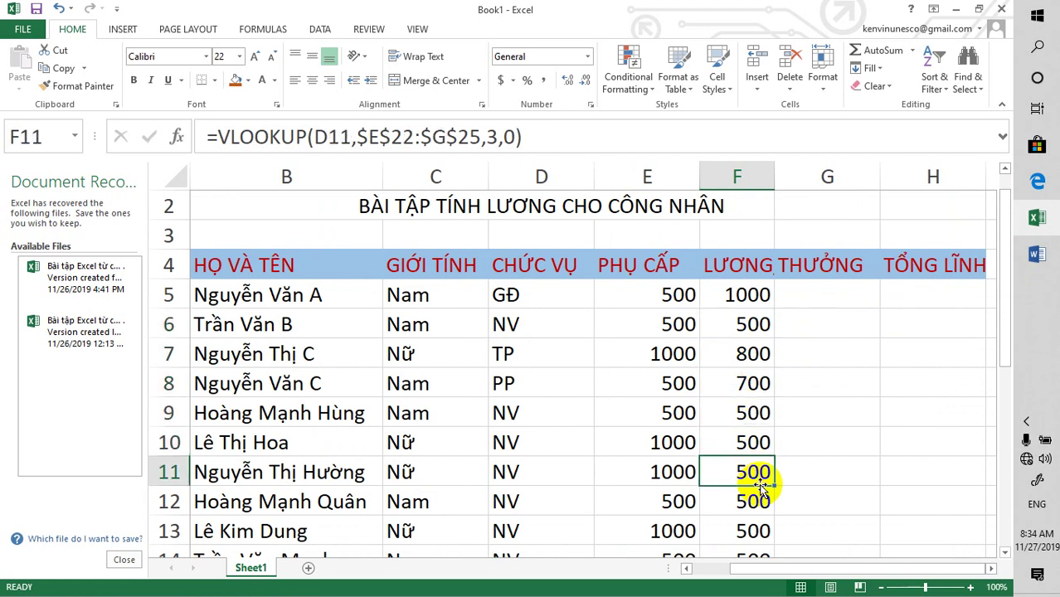
left_click_drag(1006, 340, 1010, 421)
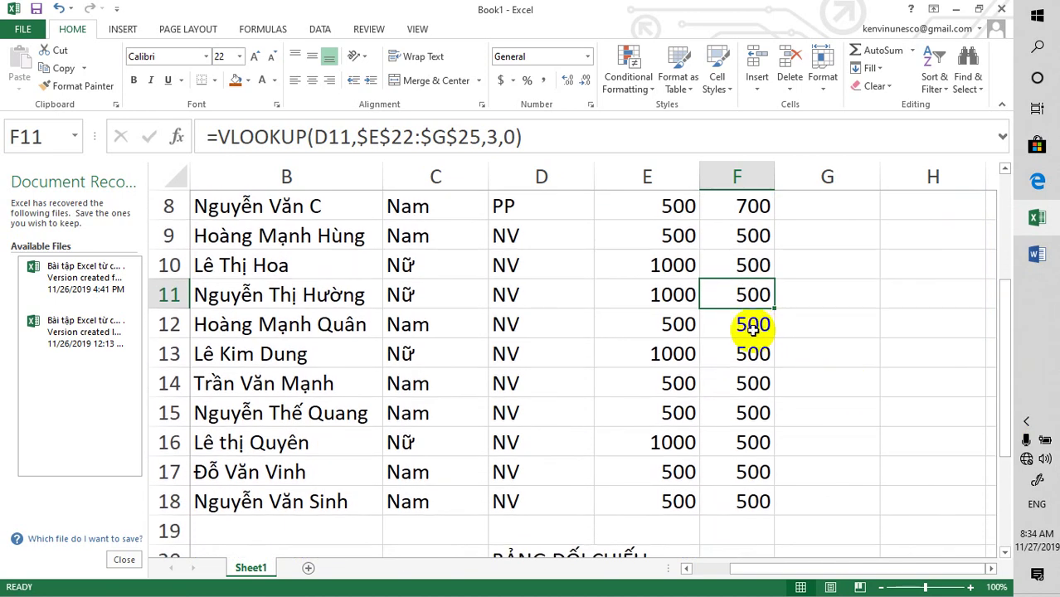
left_click(752, 325)
left_click(752, 354)
left_click(752, 383)
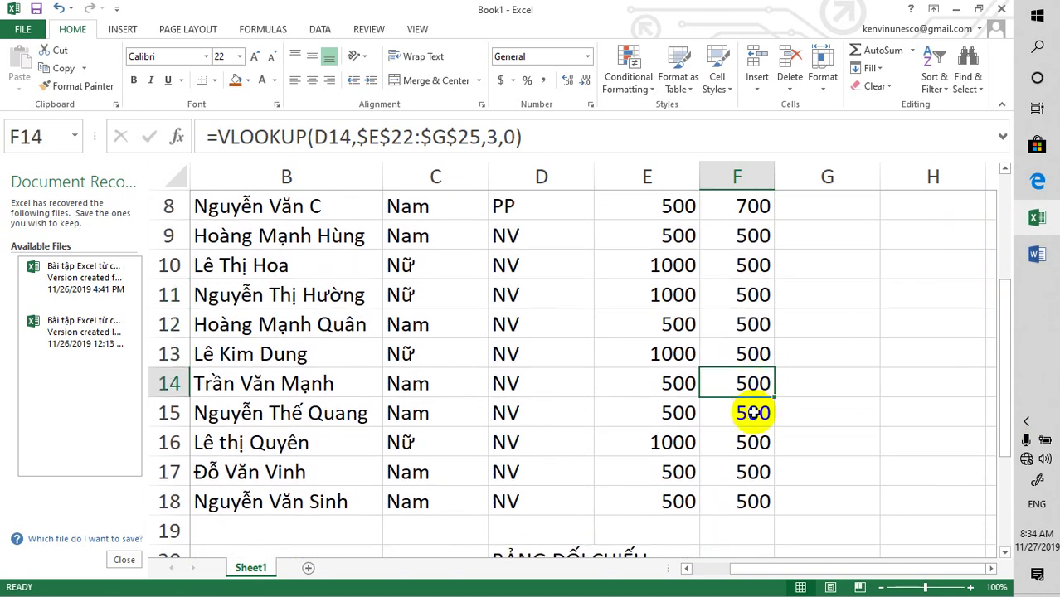
left_click(752, 413)
left_click(758, 441)
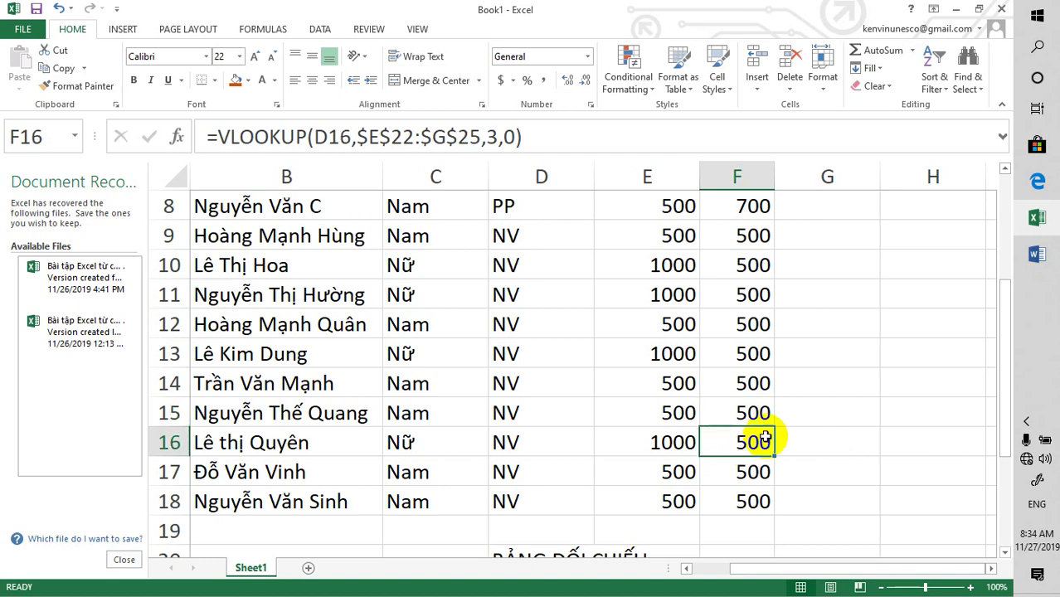
left_click(753, 474)
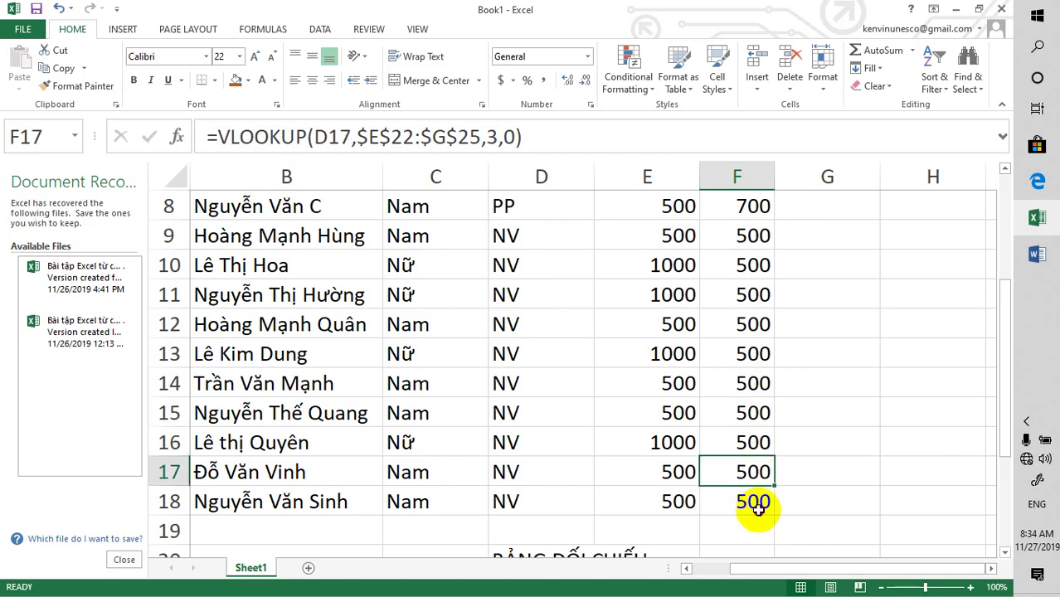
left_click(757, 509)
mouse_move(1012, 399)
left_mouse_down()
mouse_move(1014, 440)
mouse_move(1001, 340)
left_mouse_up()
left_click(752, 265)
left_click(752, 295)
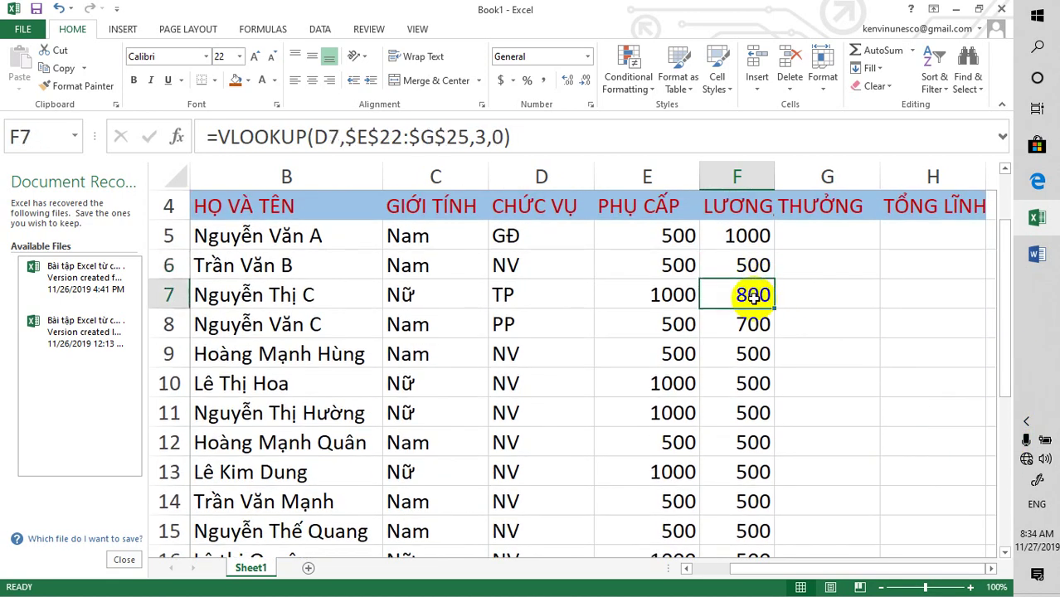
left_click(752, 325)
left_click(752, 354)
left_click(752, 383)
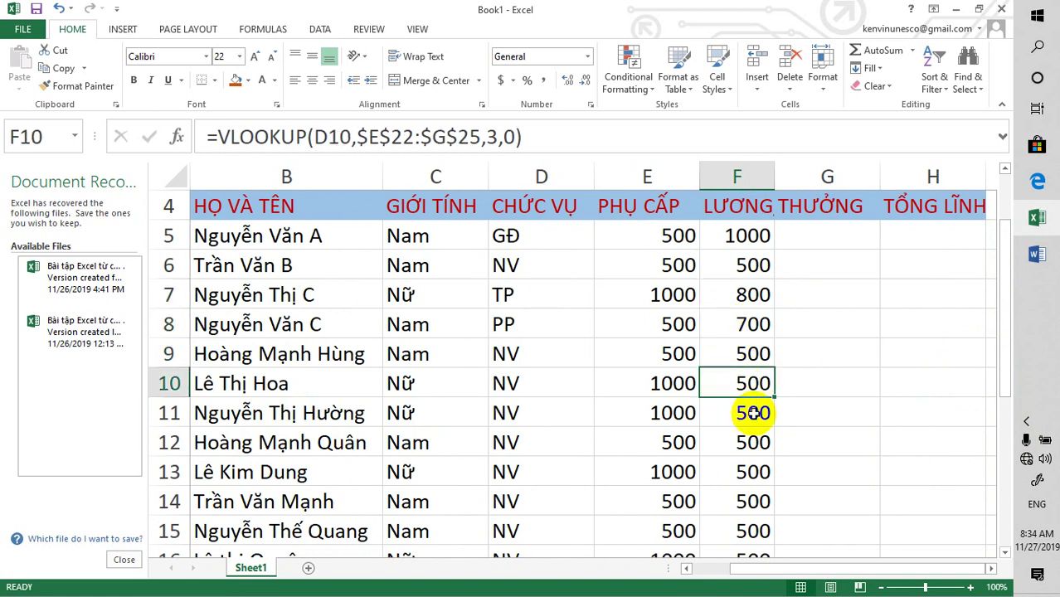
left_click(752, 413)
left_click(752, 441)
left_click(759, 471)
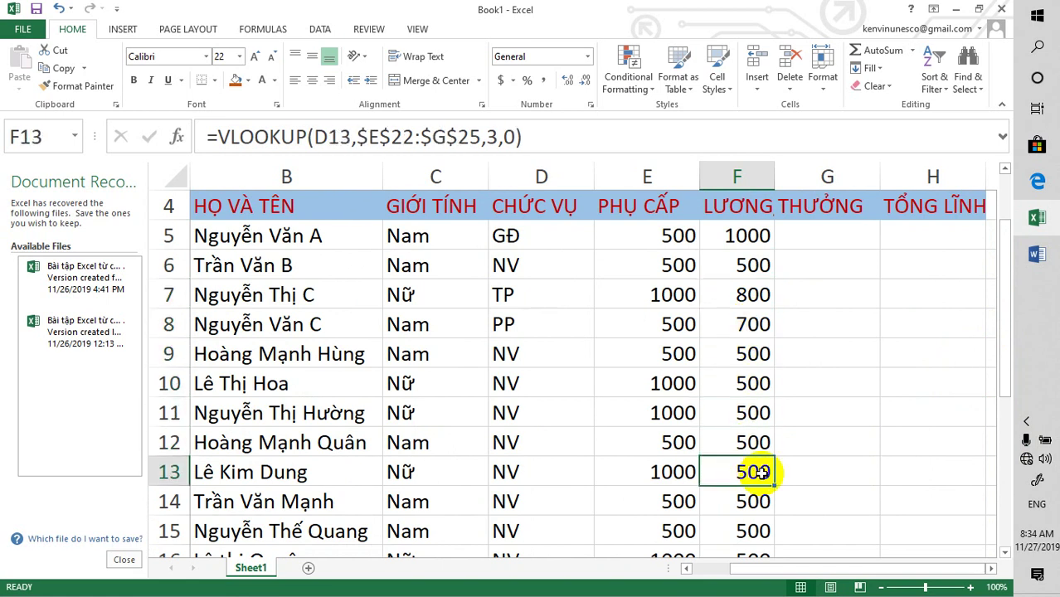
left_click_drag(1004, 279, 999, 330)
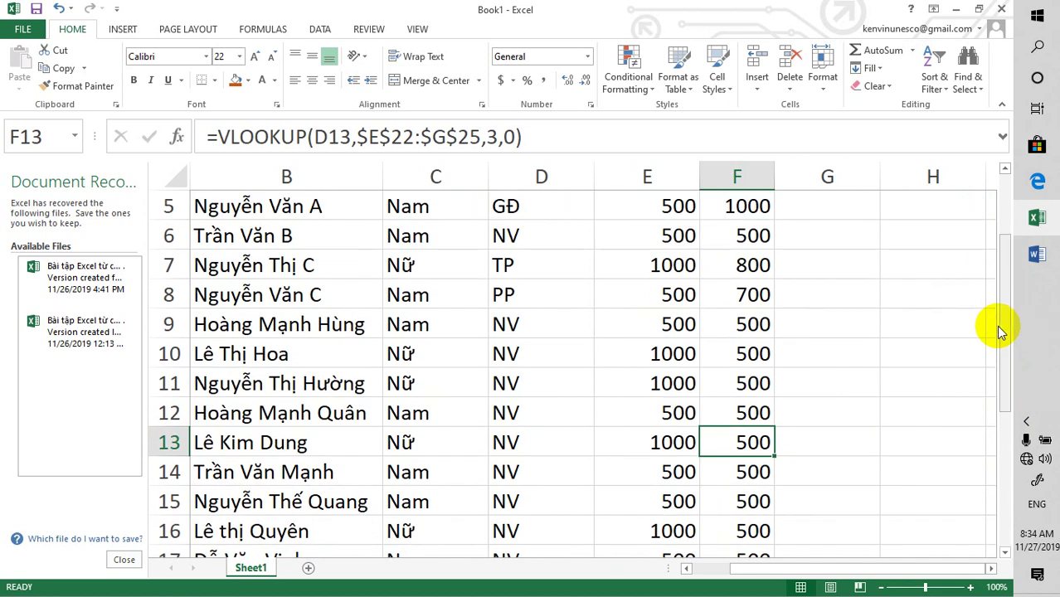
left_click(1004, 286)
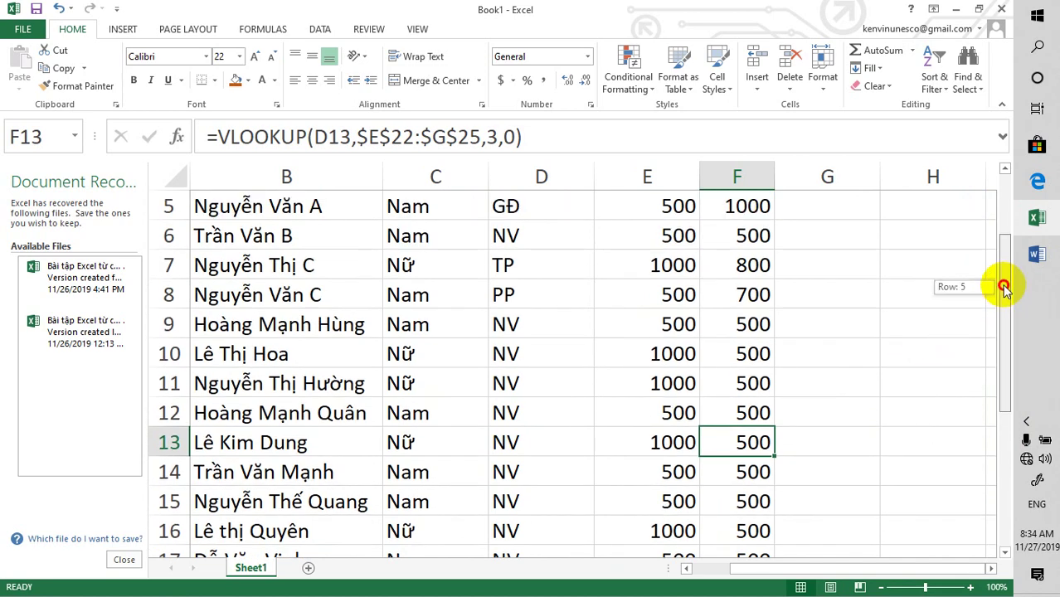
mouse_move(1004, 286)
left_mouse_down()
mouse_move(1001, 371)
mouse_move(1000, 236)
mouse_move(1001, 287)
left_mouse_up()
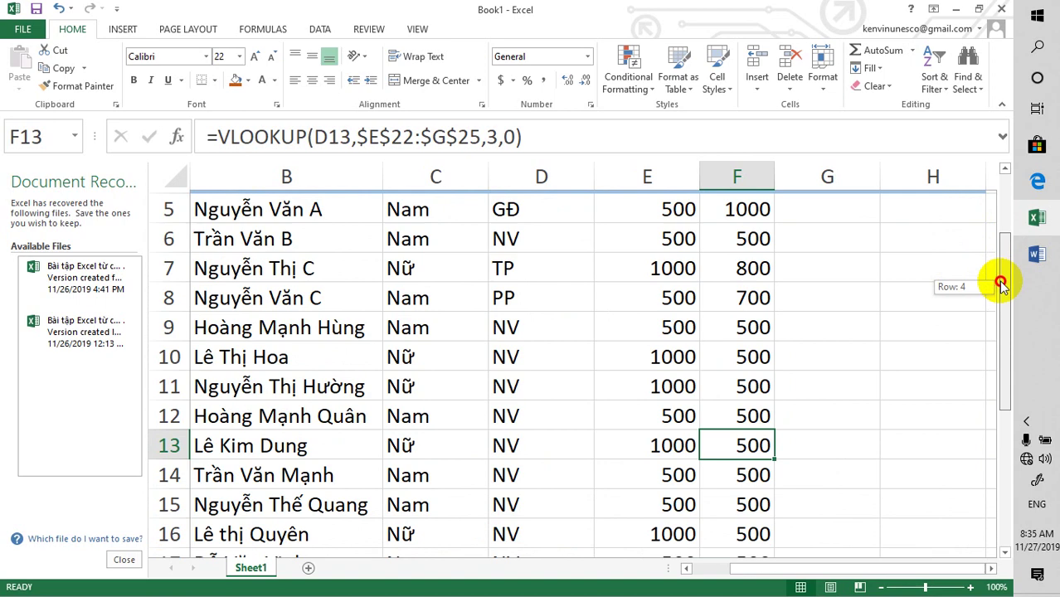
left_click_drag(1001, 288, 1001, 271)
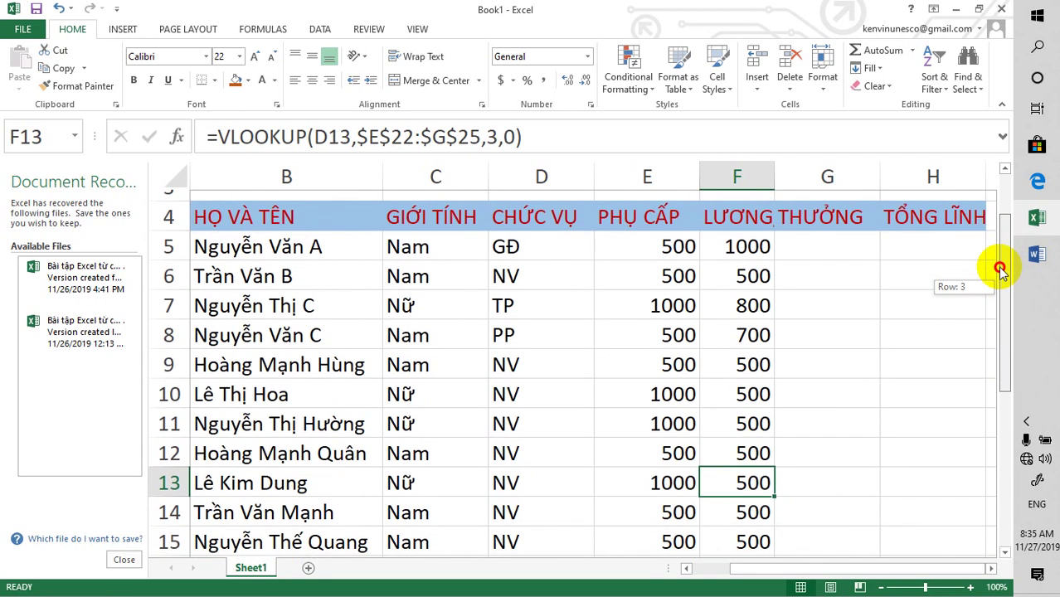
mouse_move(1000, 271)
left_mouse_down()
mouse_move(1001, 353)
mouse_move(999, 265)
left_mouse_up()
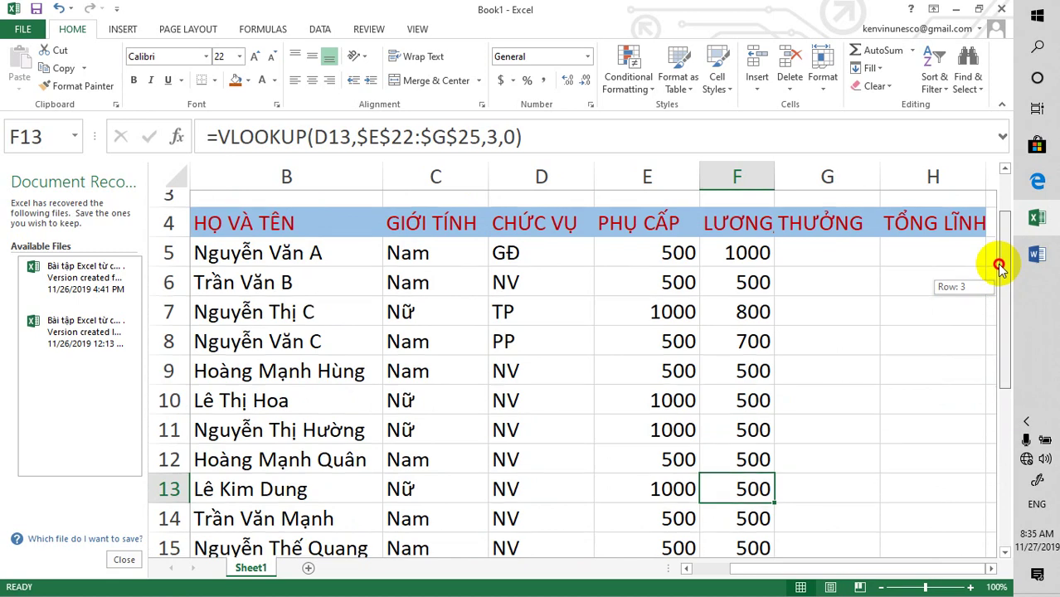
mouse_move(999, 265)
left_mouse_down()
mouse_move(998, 325)
mouse_move(992, 260)
mouse_move(996, 373)
mouse_move(1003, 246)
mouse_move(999, 378)
mouse_move(992, 255)
mouse_move(997, 292)
mouse_move(996, 258)
mouse_move(995, 277)
left_mouse_up()
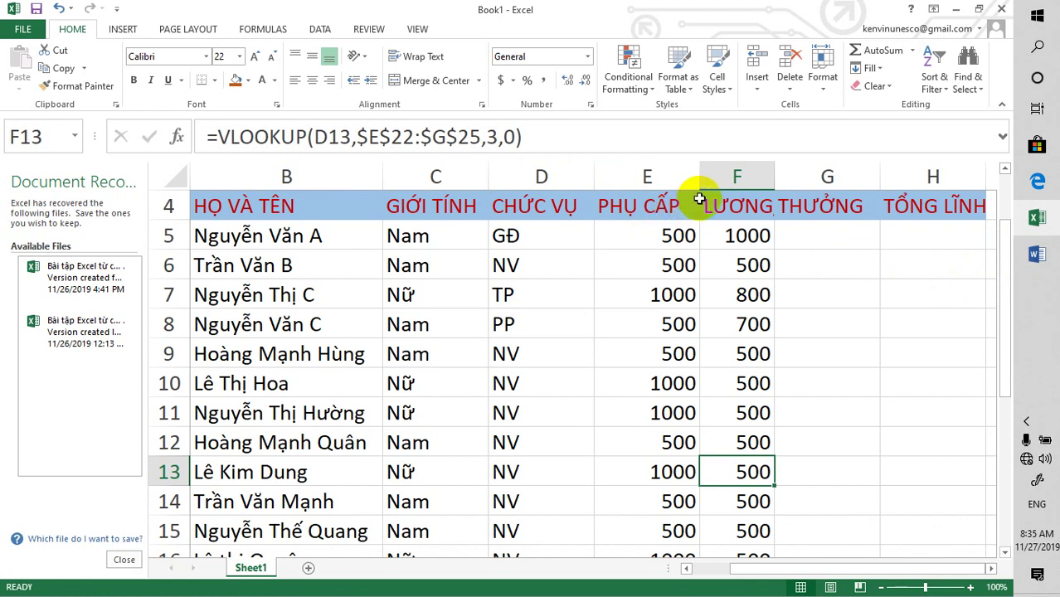
- Make the PHỤ CẤP column E a little narrower
left_click_drag(700, 172, 684, 173)
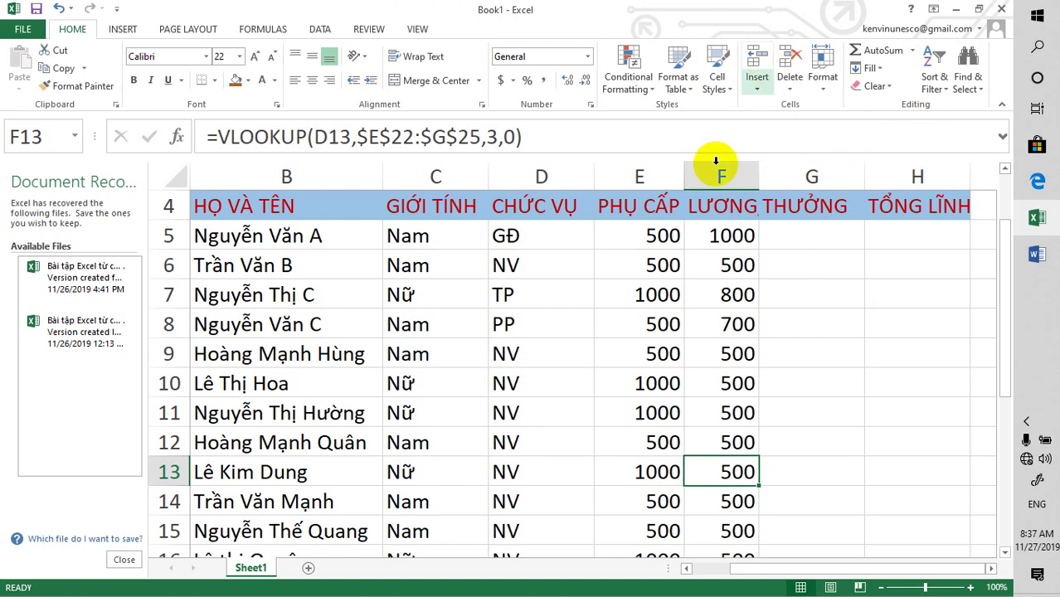
- Select the PHỤ CẤP values E5:E18 and clear them
left_click(663, 234)
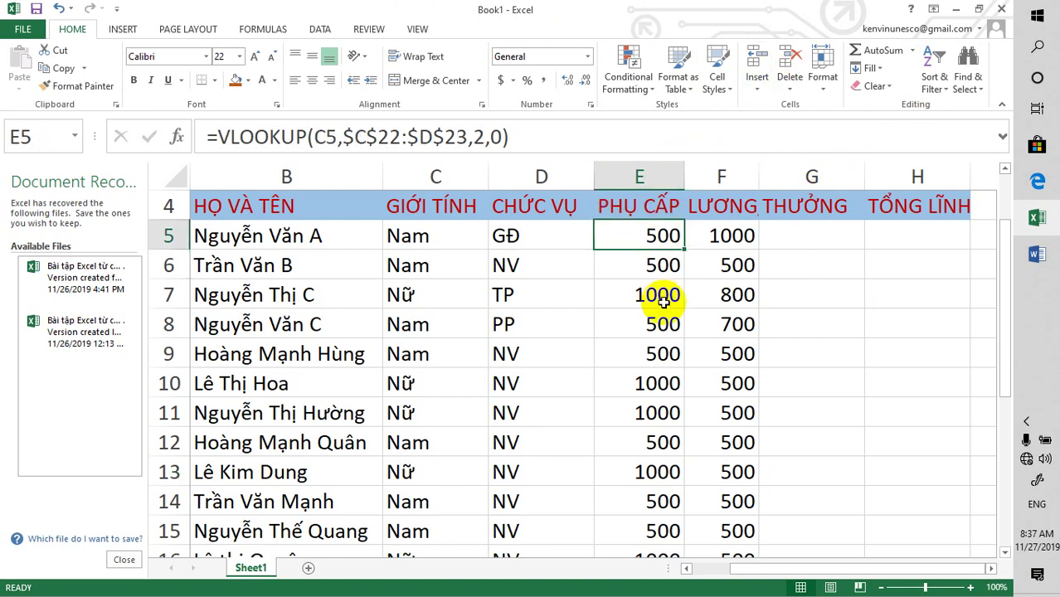
scroll(664, 303, "up", 1)
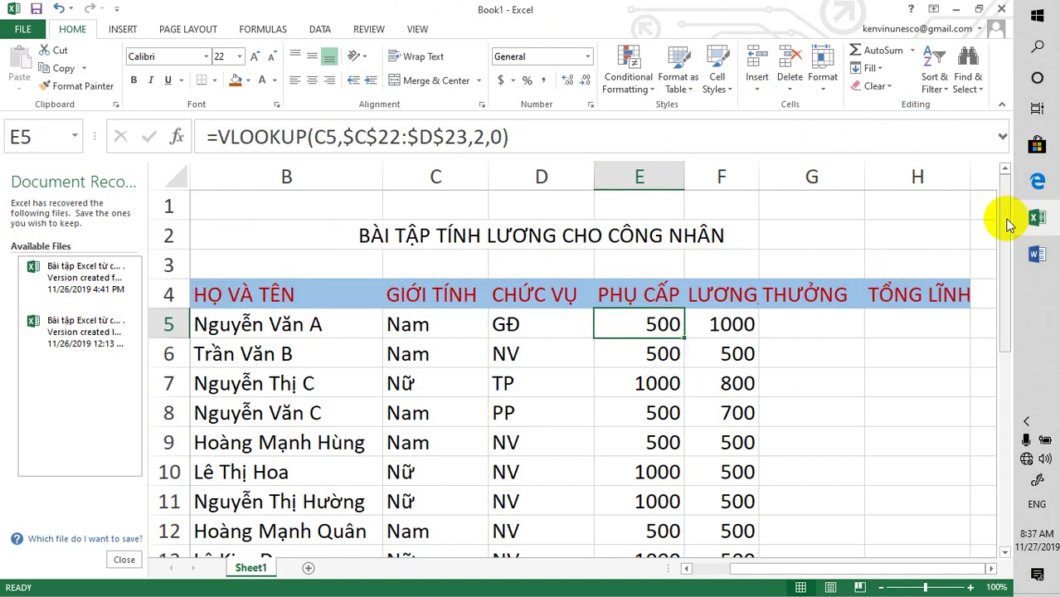
left_click_drag(1005, 222, 1005, 367)
left_click(663, 413, "shift")
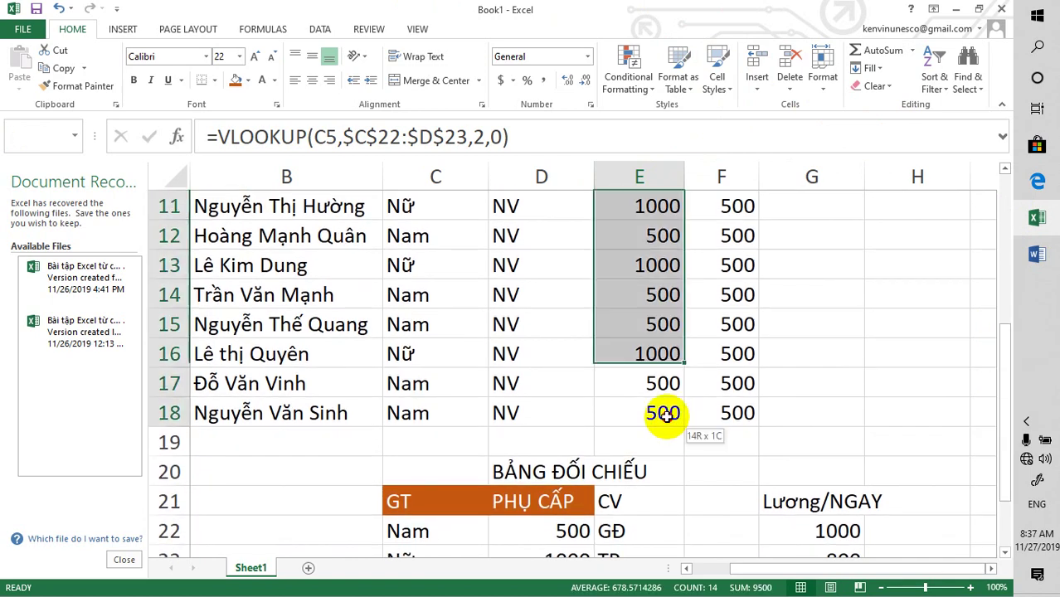
left_click_drag(663, 413, 664, 413)
key("ctrl+z")
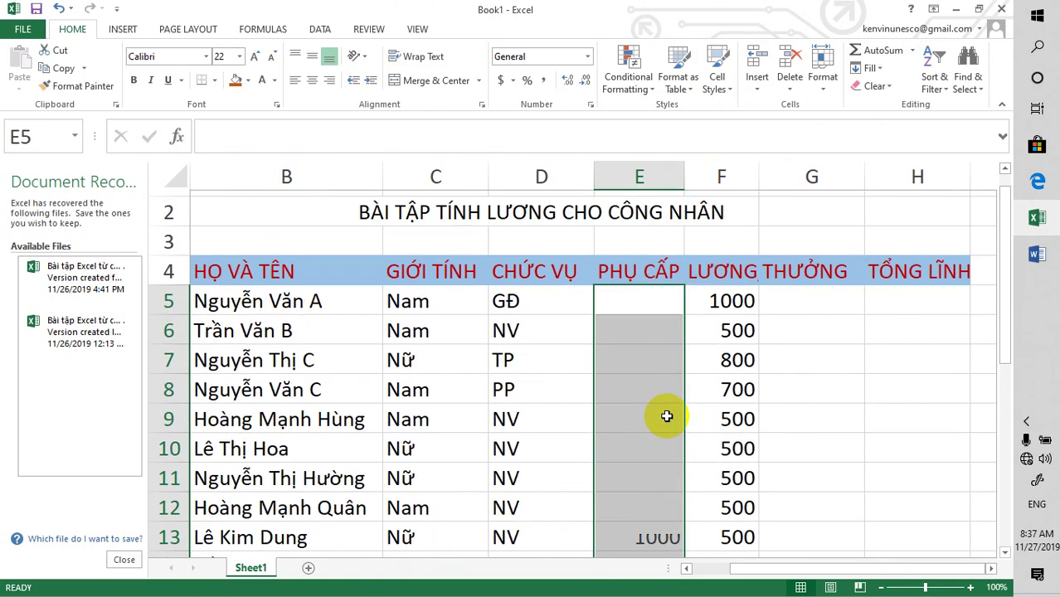
- Clear the LƯƠNG values in F5:F18 and adjust column E's width
left_click(726, 329)
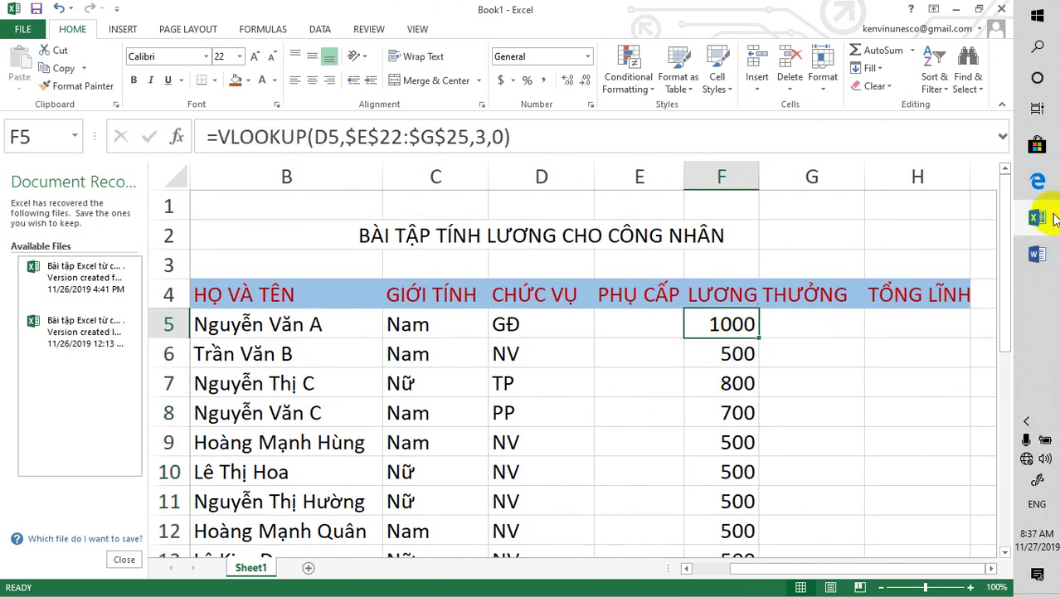
left_click_drag(1009, 253, 994, 365)
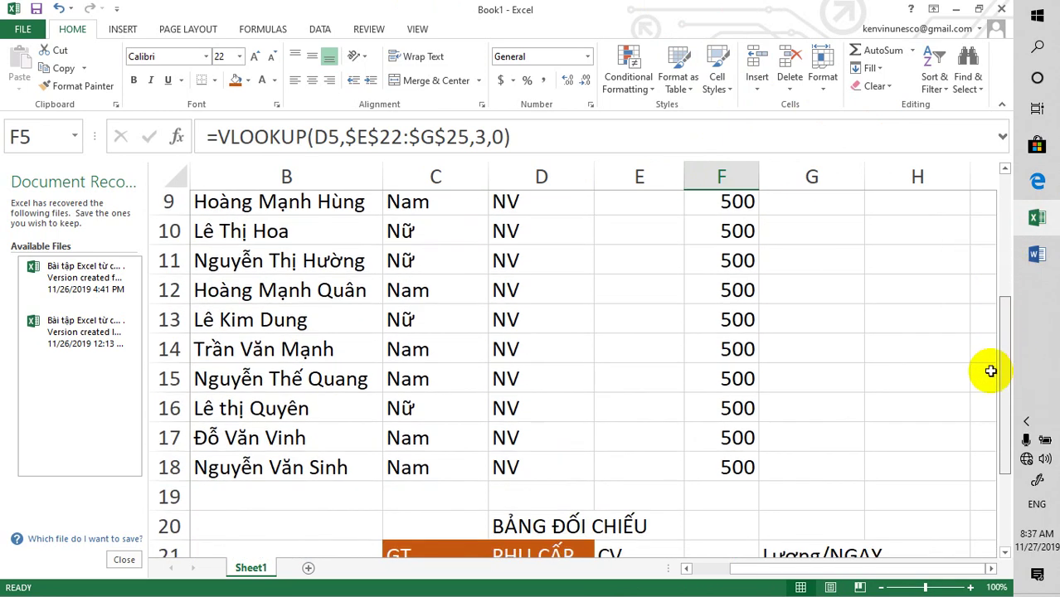
left_click(738, 472, "shift")
left_click_drag(738, 473, 738, 472)
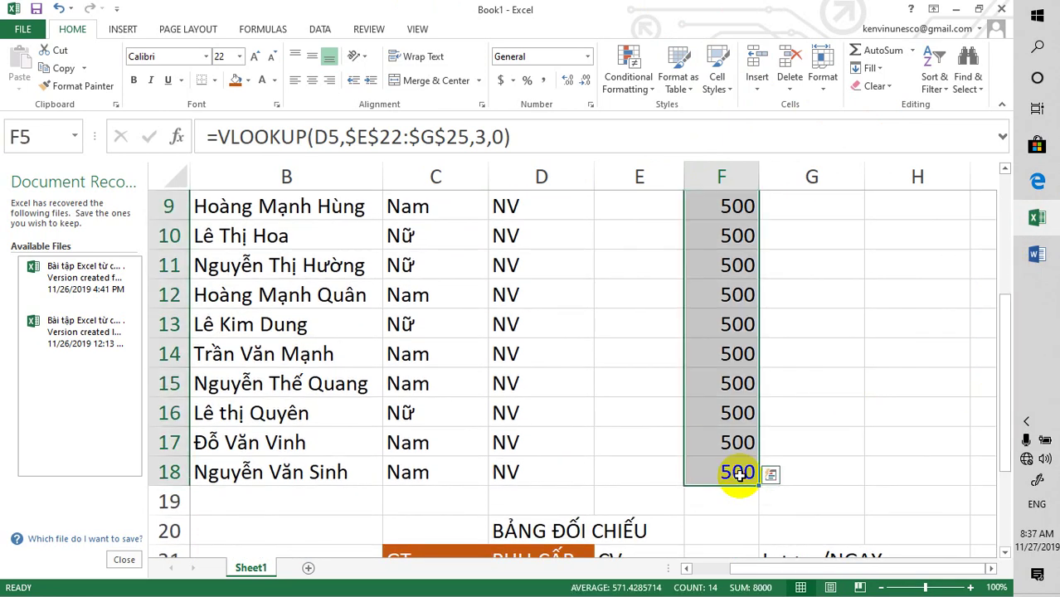
key("Delete")
scroll(829, 415, "up", 3)
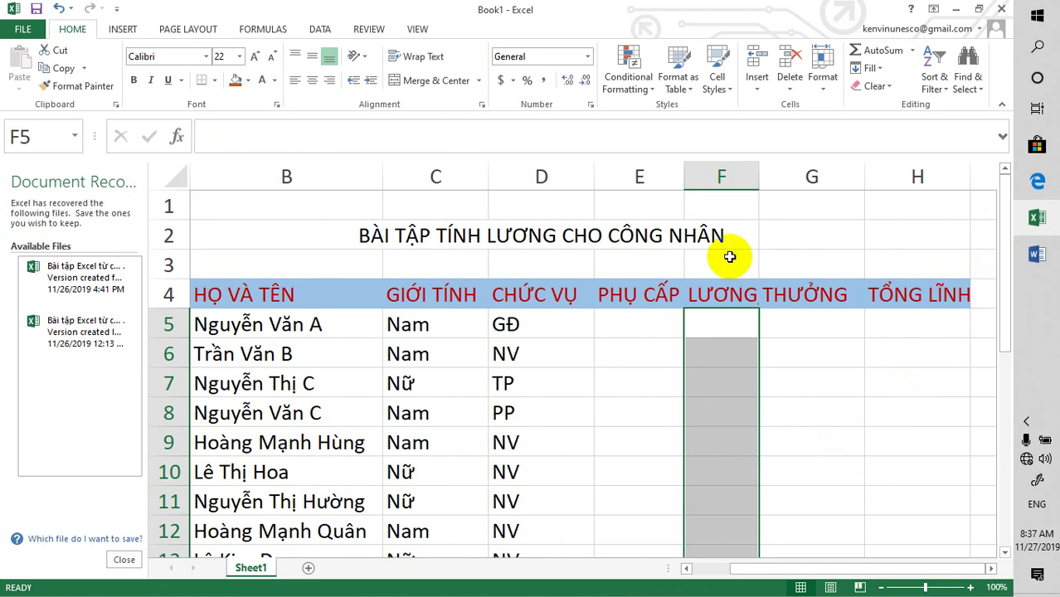
left_click_drag(684, 176, 688, 176)
- Narrow column D, widen it back out, then select PHỤ CẤP cell E5
left_click_drag(593, 181, 558, 181)
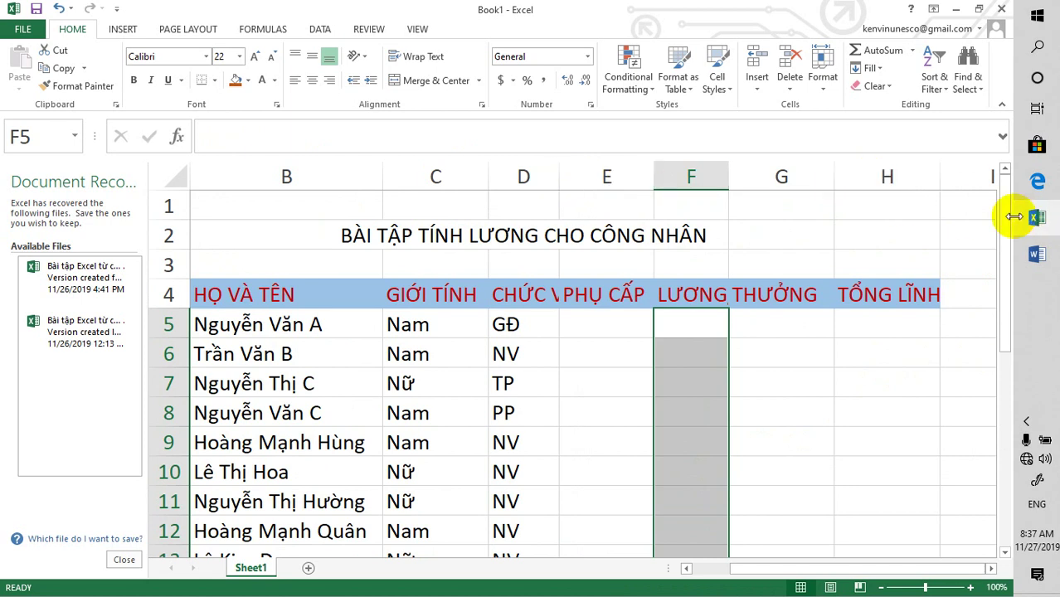
left_click_drag(1004, 220, 980, 392)
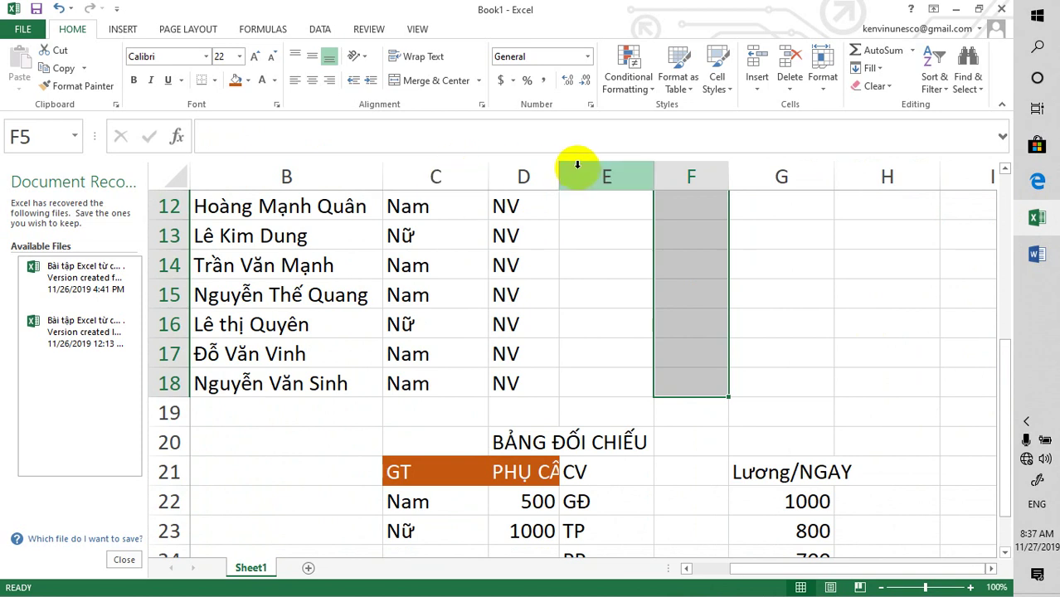
left_click_drag(561, 173, 594, 175)
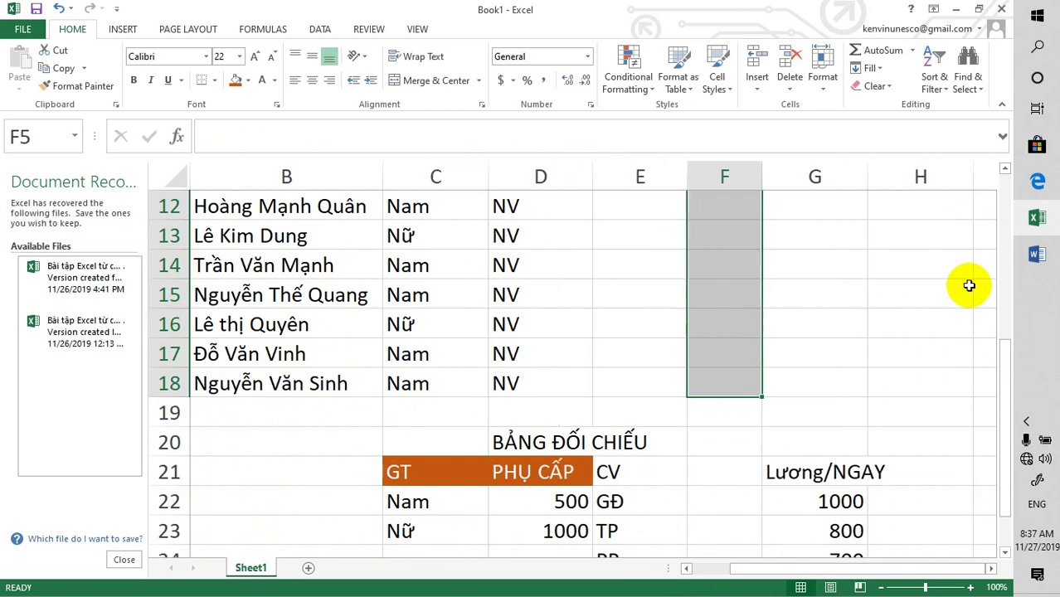
left_click_drag(1001, 379, 992, 435)
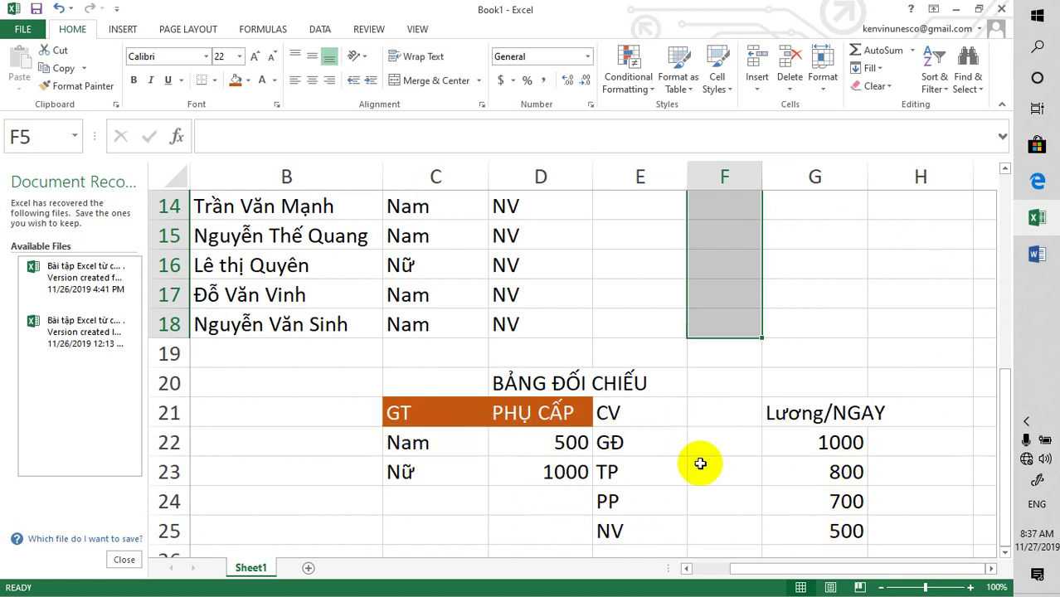
left_click_drag(1003, 406, 1002, 242)
left_click(612, 266)
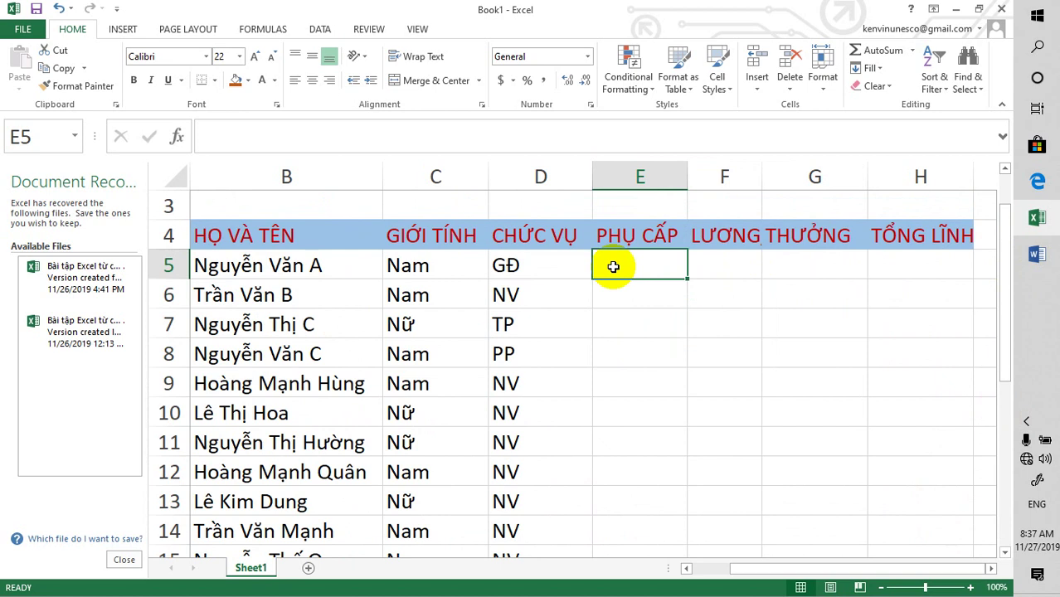
- Enter =vlookup( in E5 to begin the PHỤ CẤP lookup
type("=")
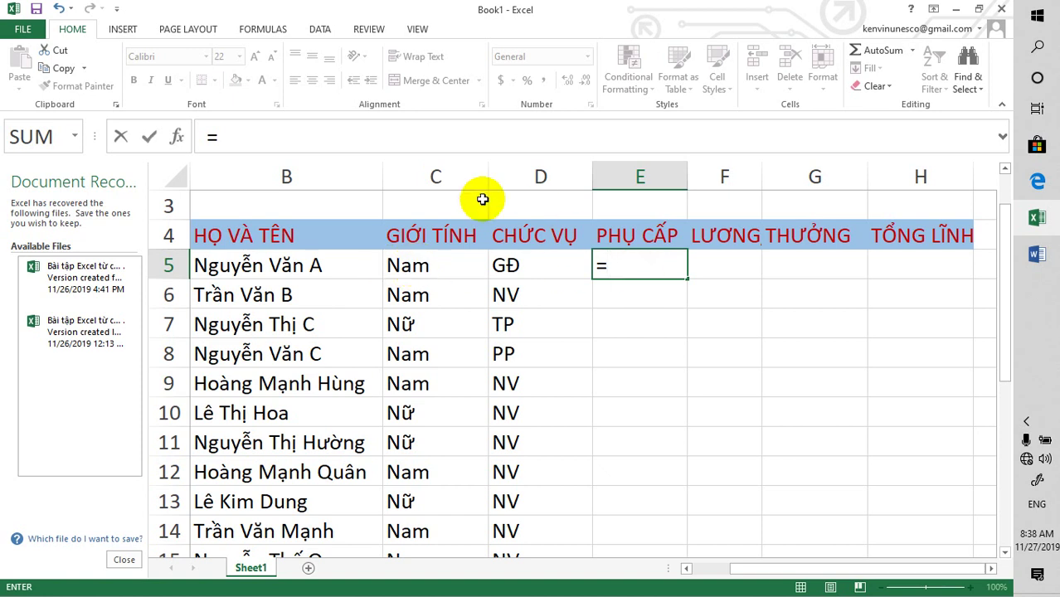
left_click(306, 140)
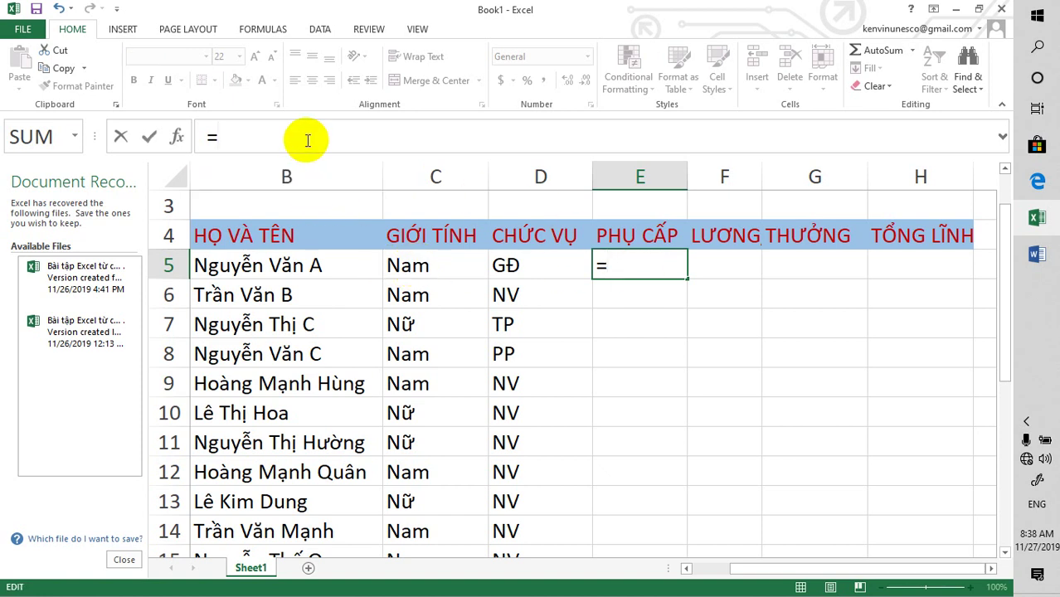
type("vloo")
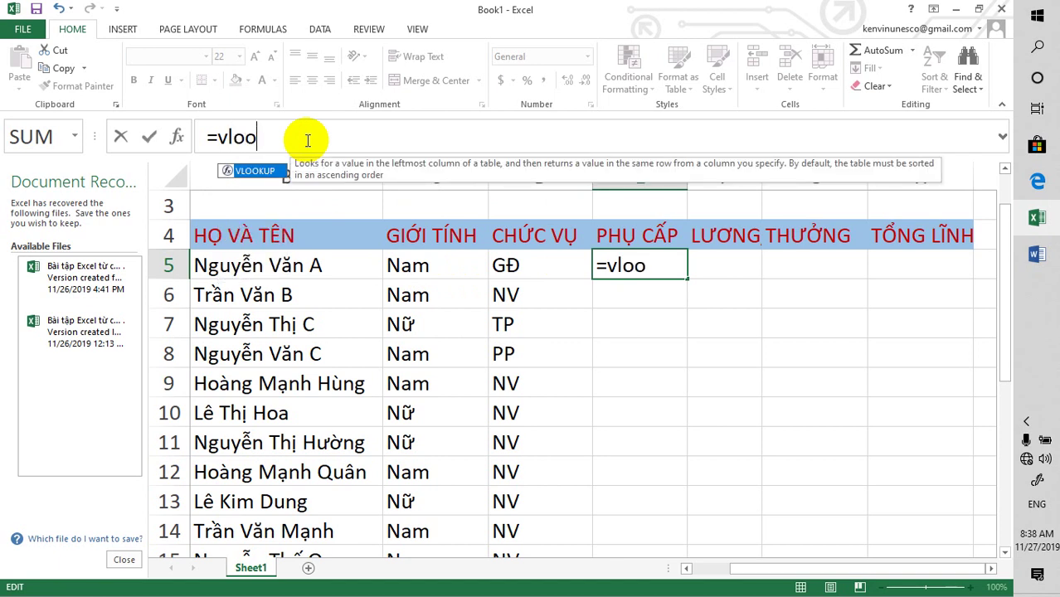
type("k")
type("up(")
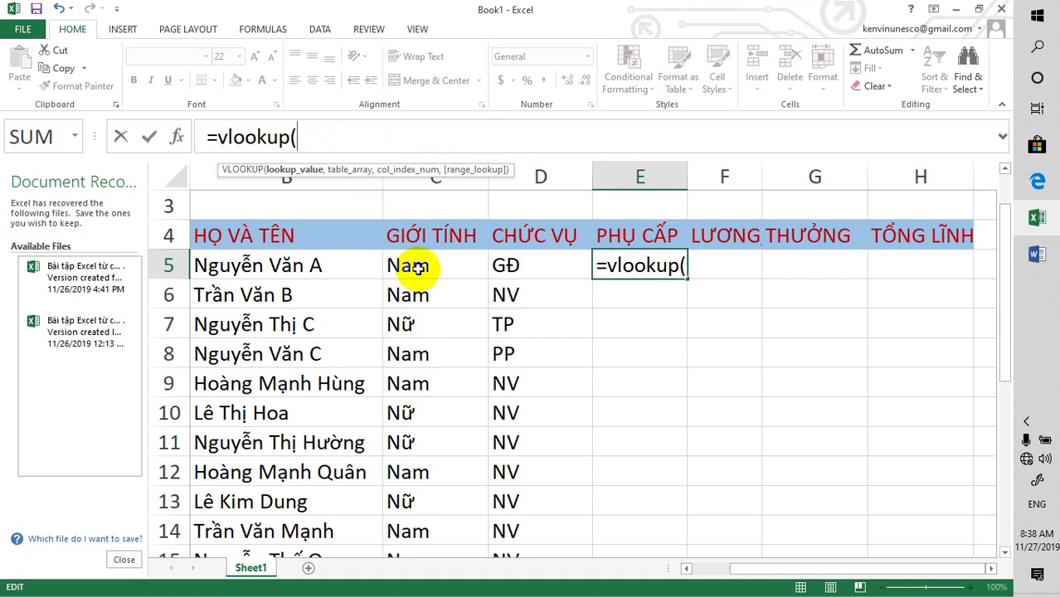
left_click_drag(1003, 236, 1004, 226)
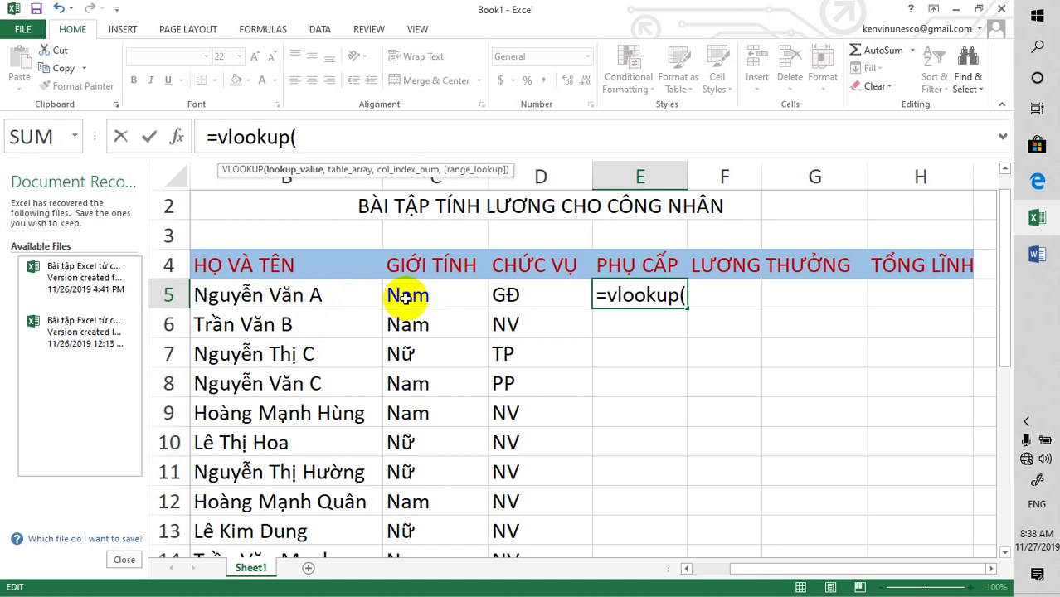
- Give the E5 formula lookup value C5 and table range C22:D23
type("c")
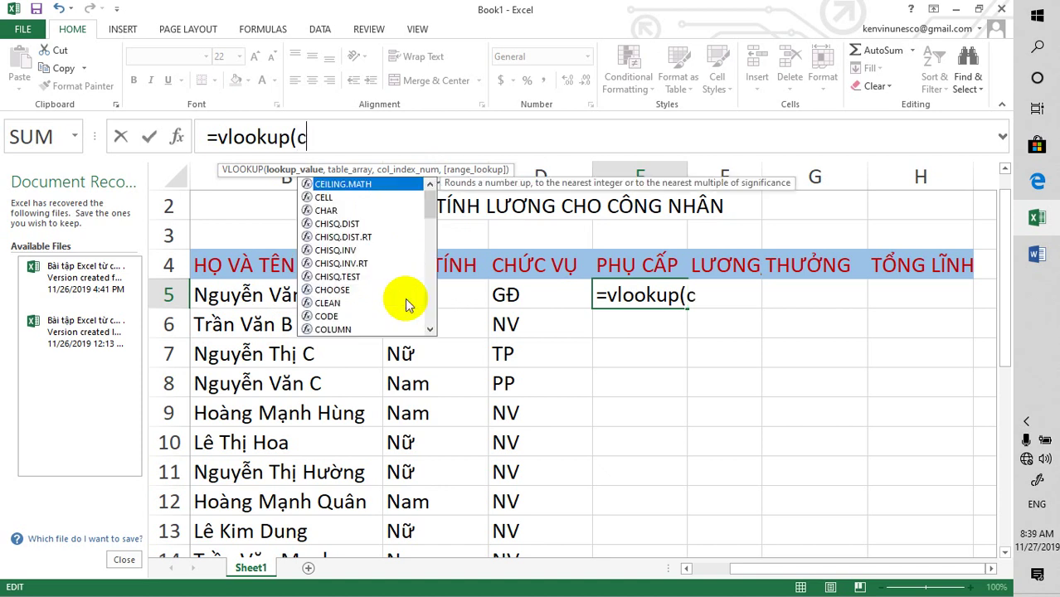
type("5")
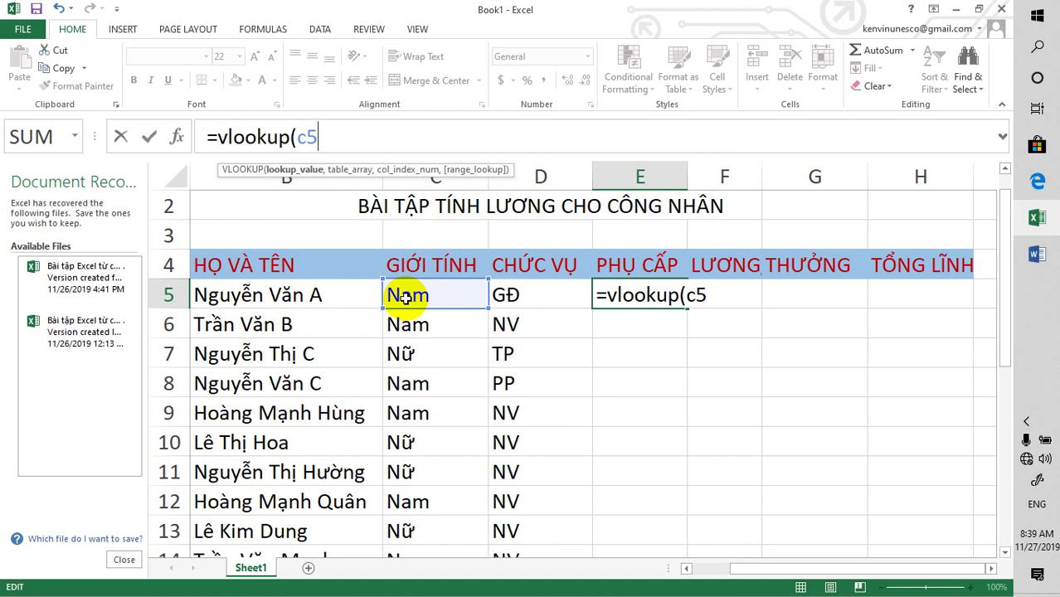
type(",")
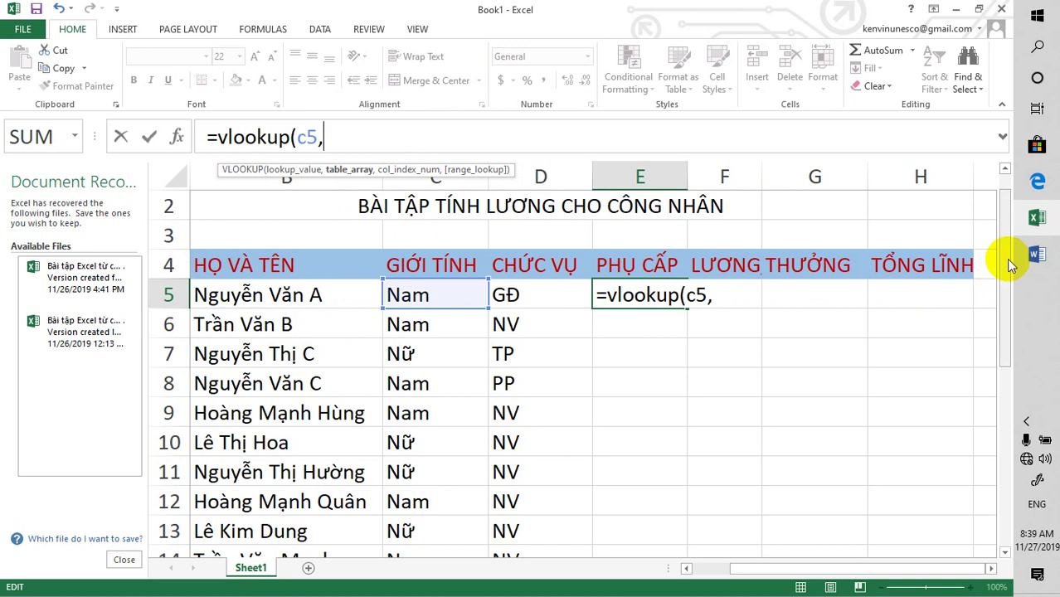
left_click_drag(1005, 274, 993, 458)
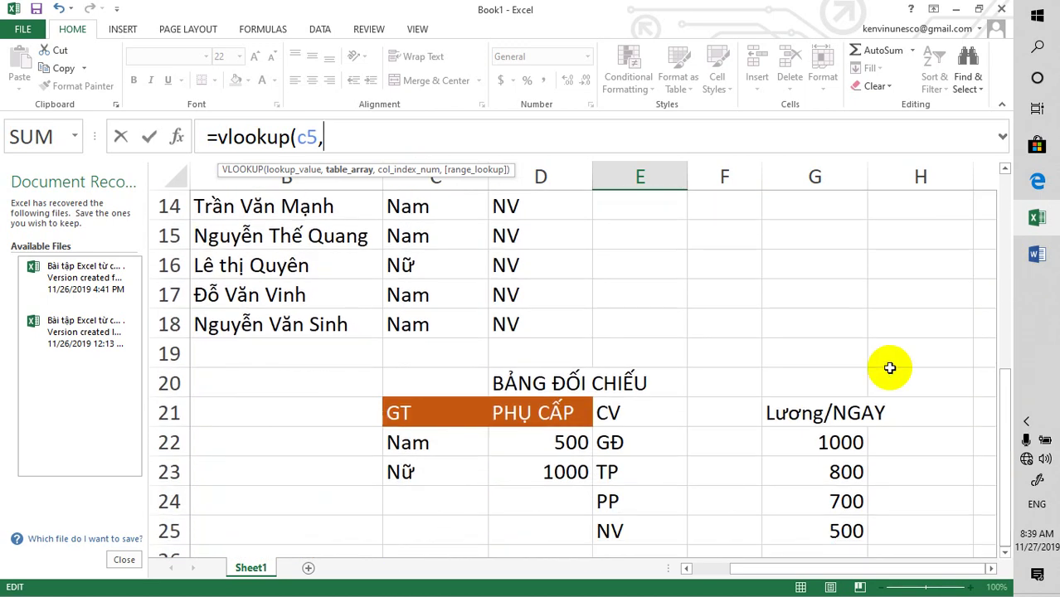
left_click_drag(400, 442, 560, 471)
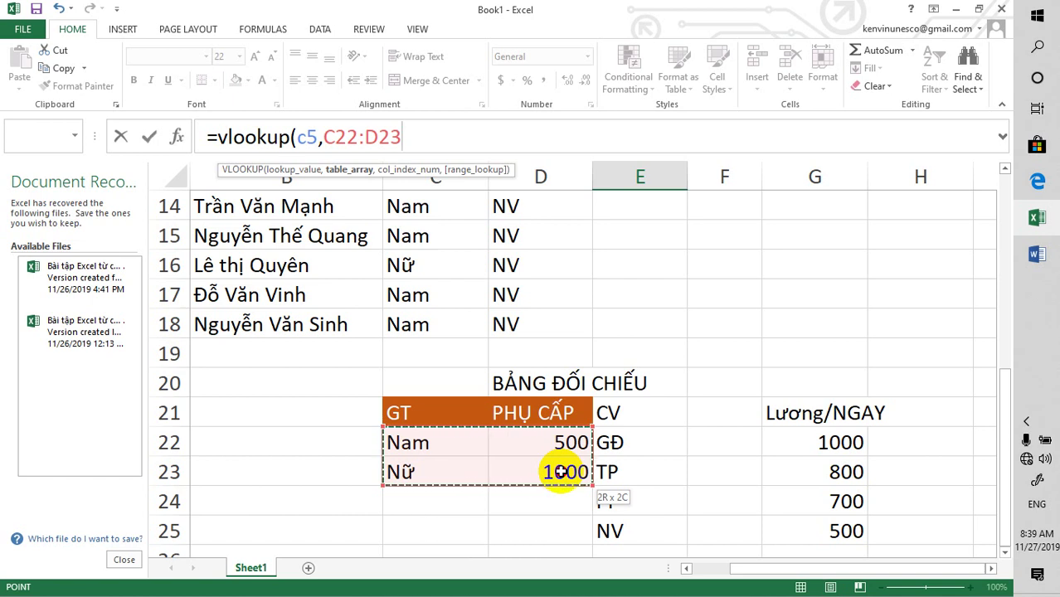
- Replace E5's lookup range with the absolute reference $C$22:$D$23, followed by a comma
left_click_drag(561, 471, 561, 471)
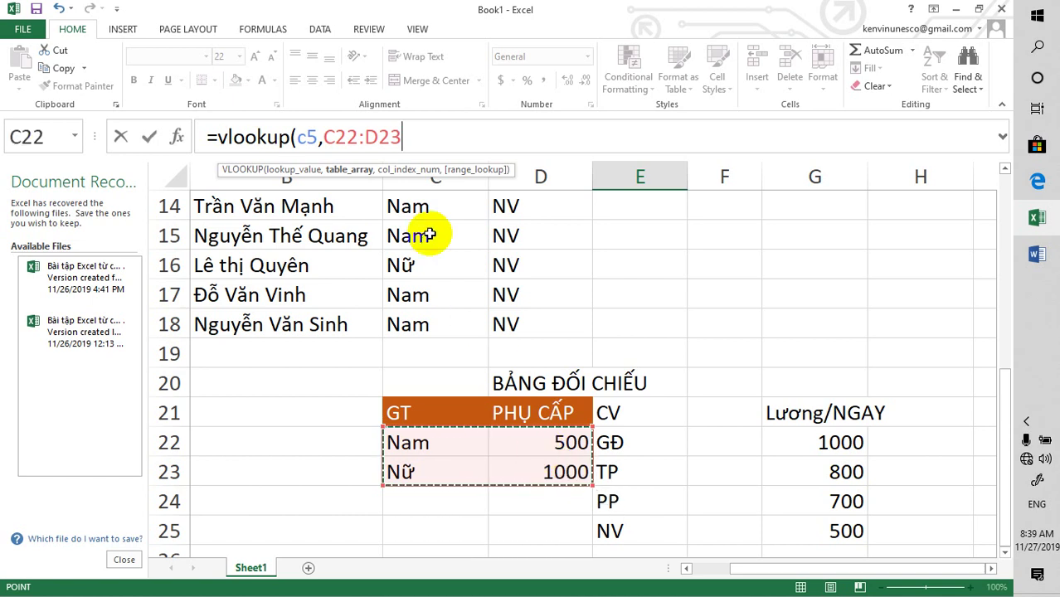
left_click(423, 135)
key("BackSpace")
key("BackSpace")
key("BackSpace")
key("BackSpace")
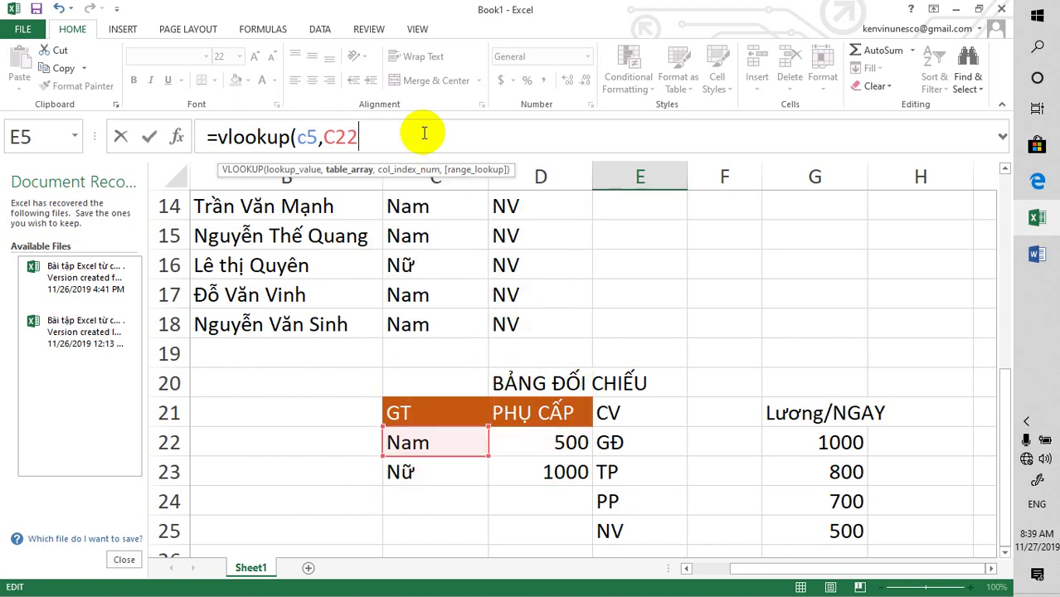
key("BackSpace")
key("BackSpace")
key("BackSpace")
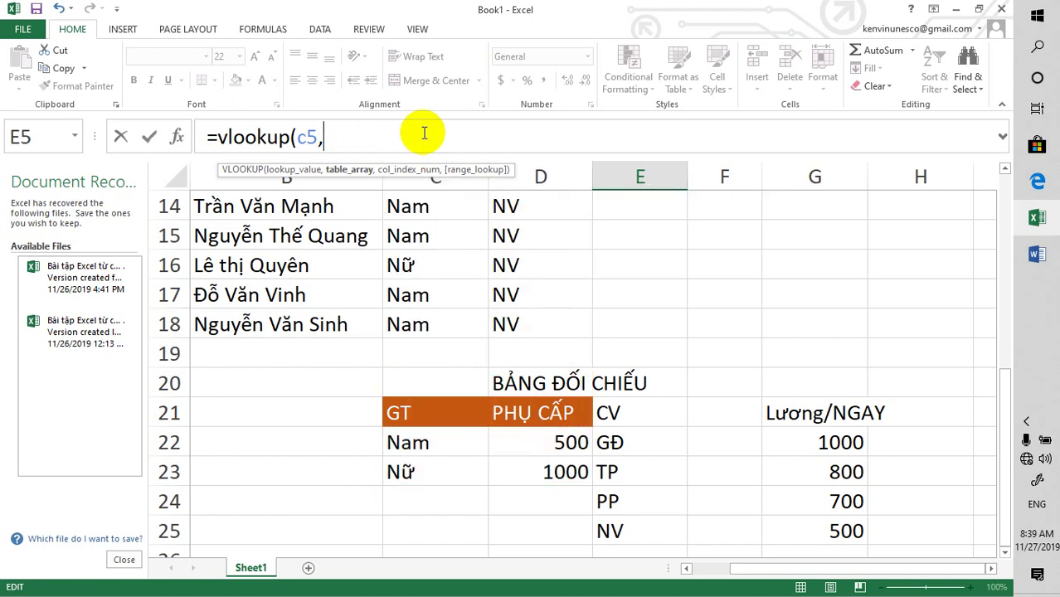
type("$")
type("C")
type("$")
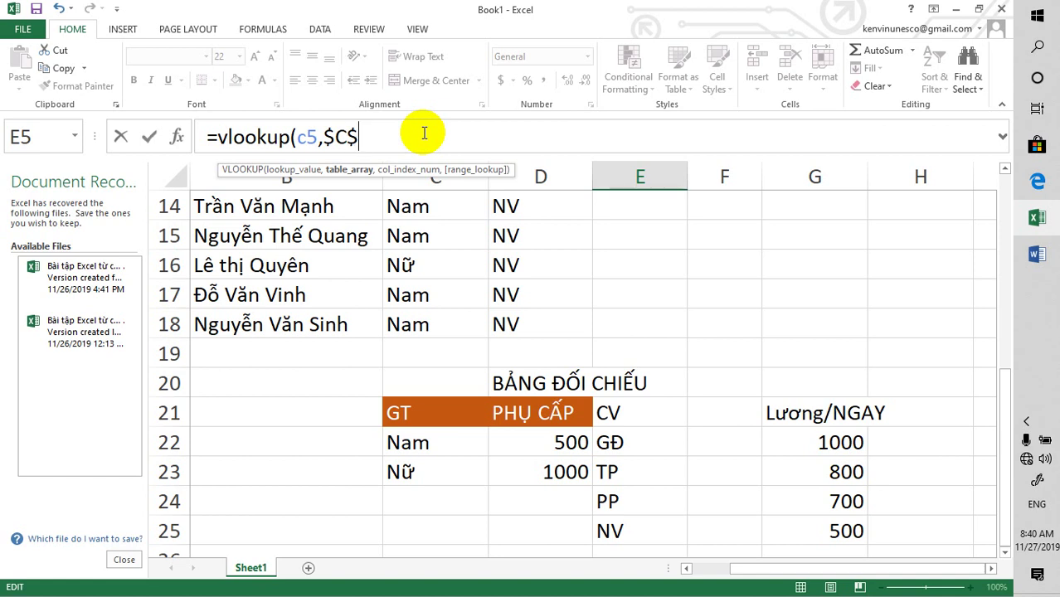
type("22")
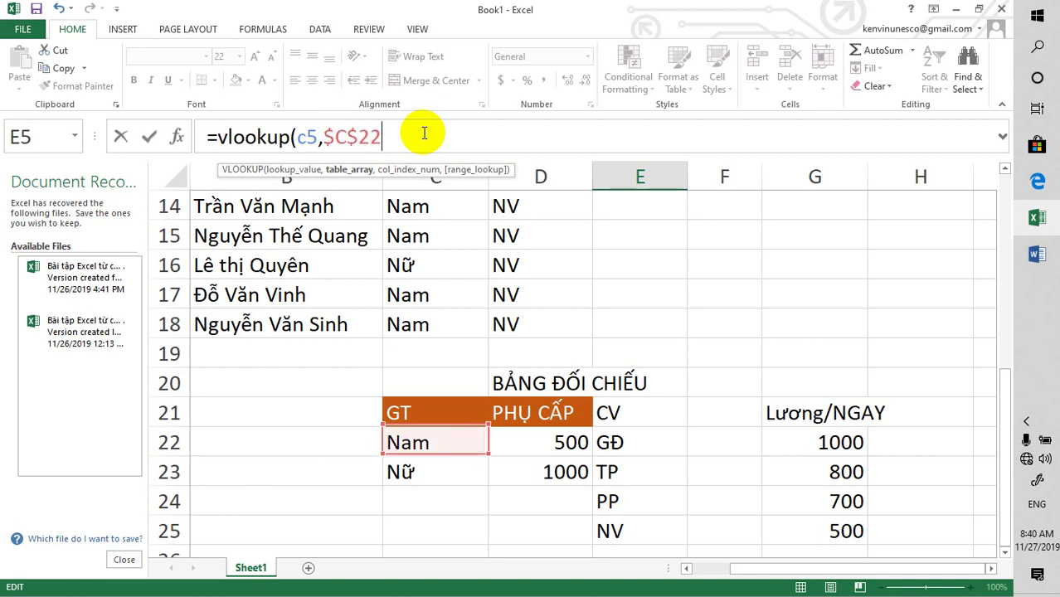
type(":")
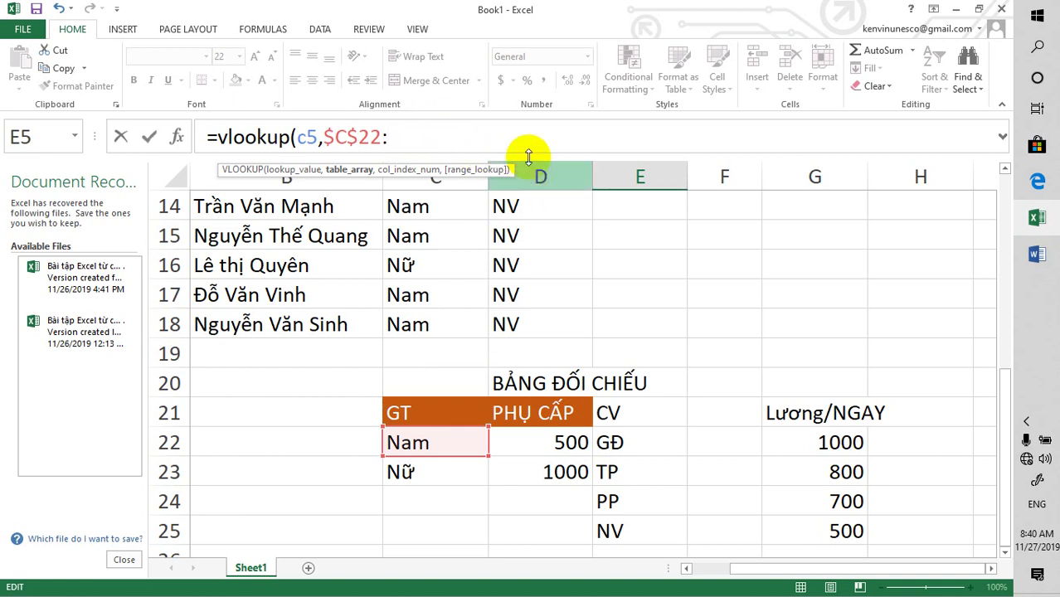
type("$D")
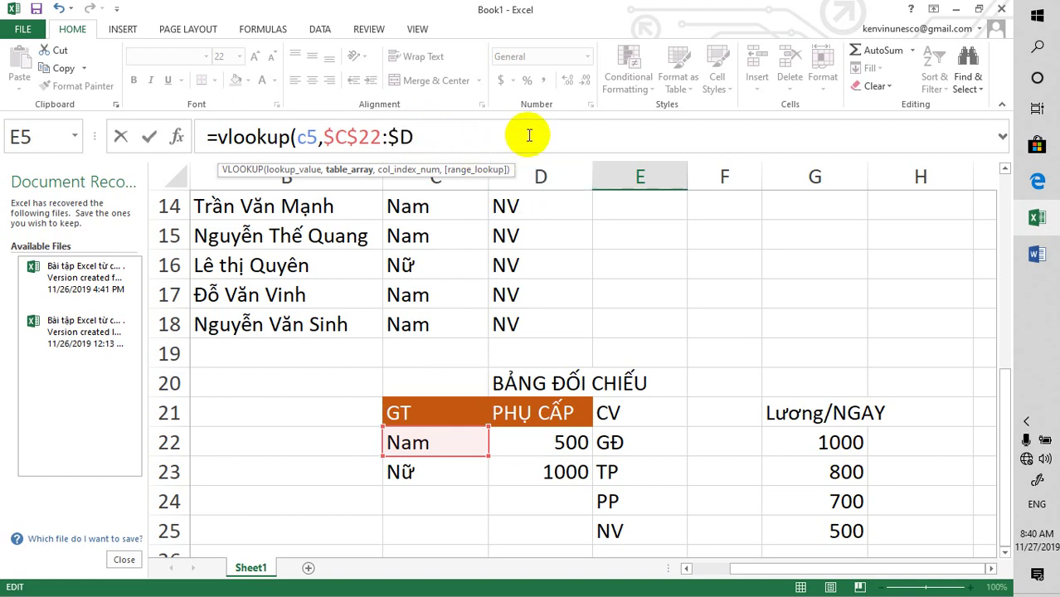
type("$2")
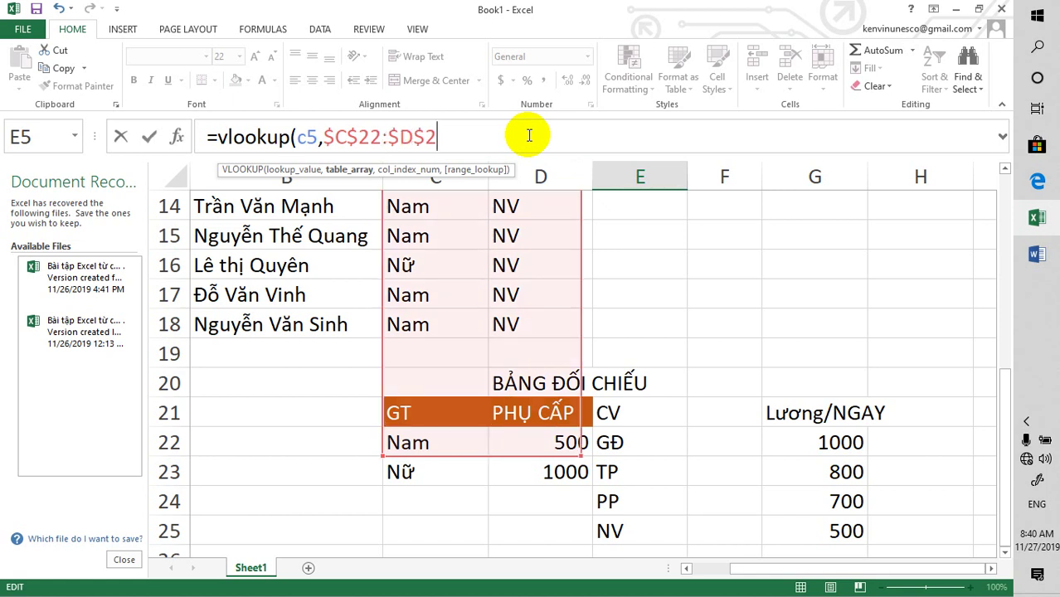
type("3")
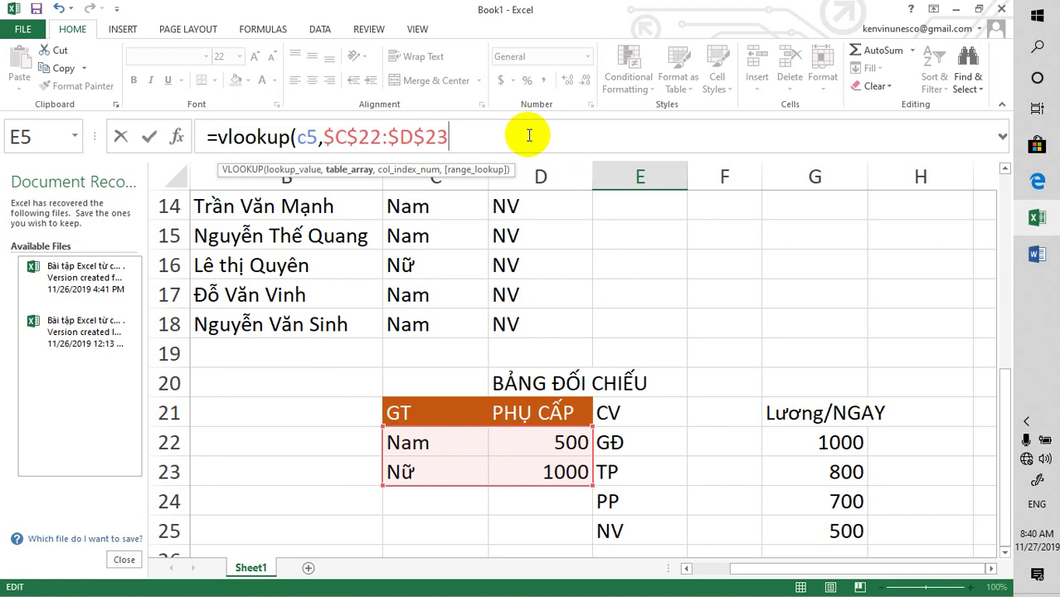
type(",")
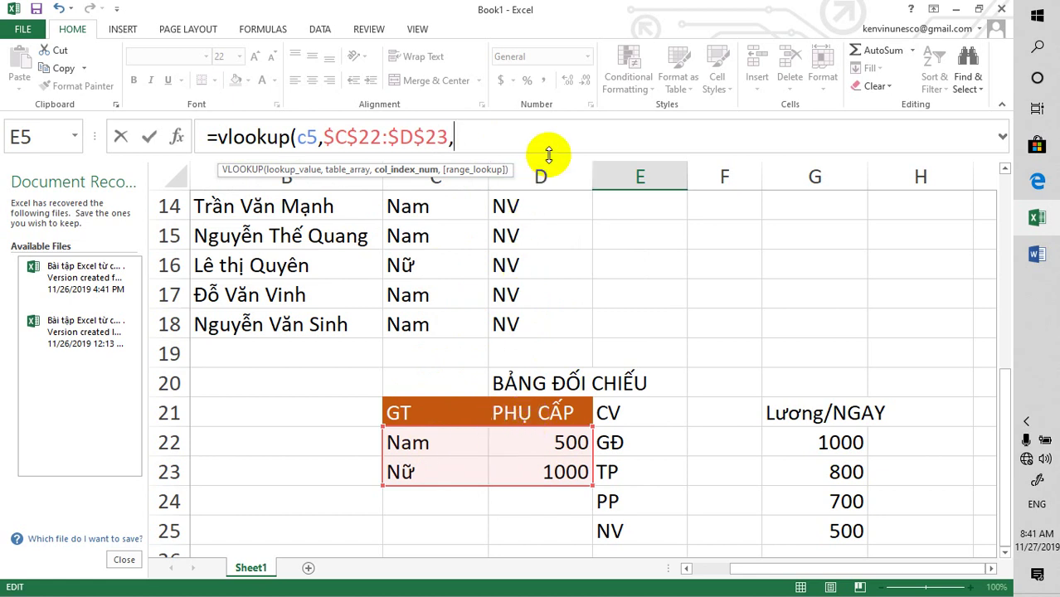
- Add column index 2 and exact-match 0 to the E5 VLOOKUP
type("2")
type(",0")
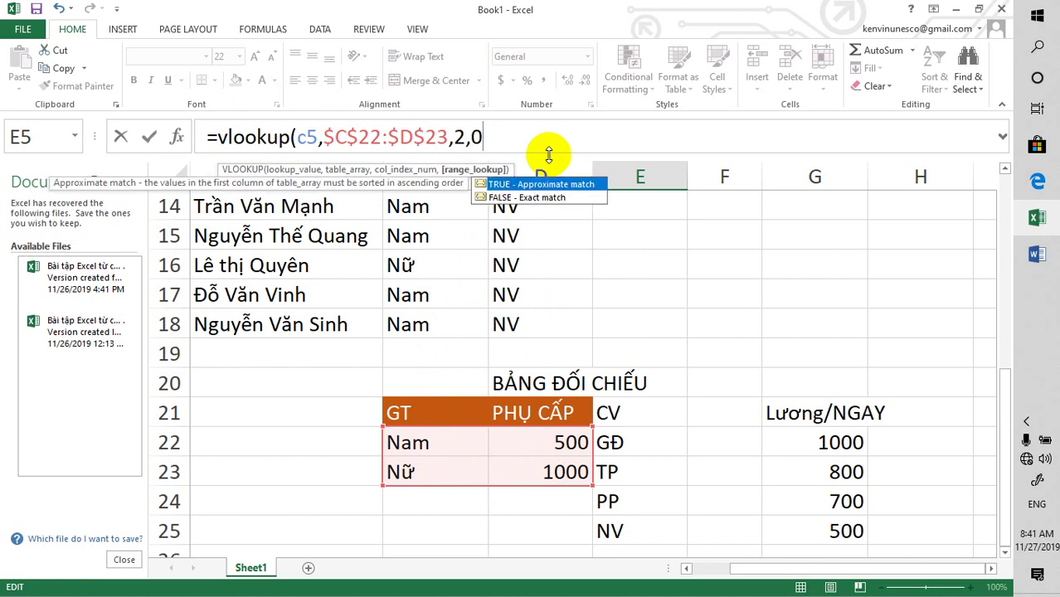
type(")")
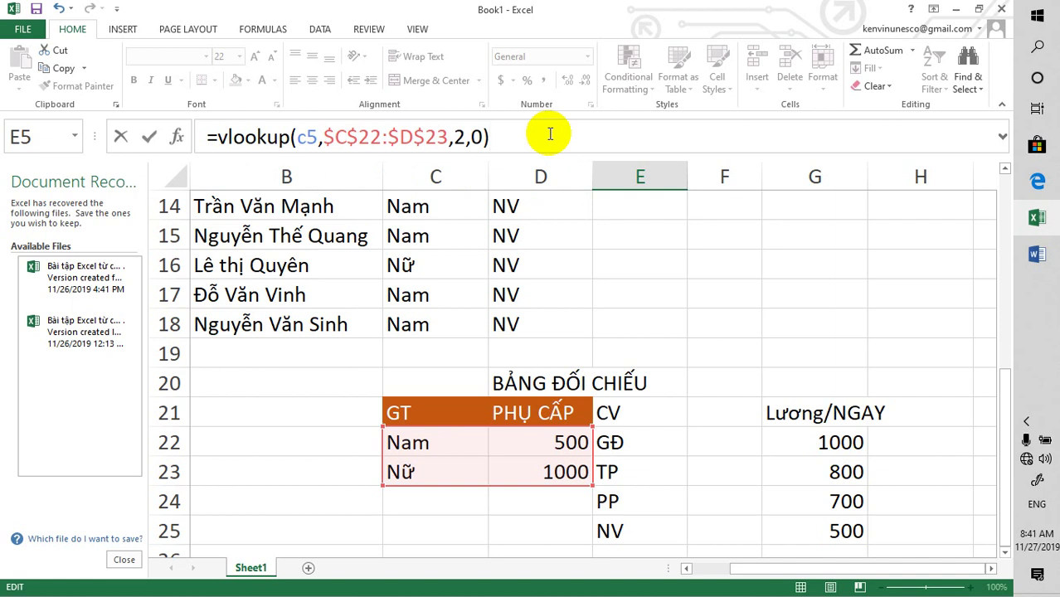
- Confirm the E5 formula and fill it down to E18, giving 500 for Nam and 1000 for Nữ
key("Return")
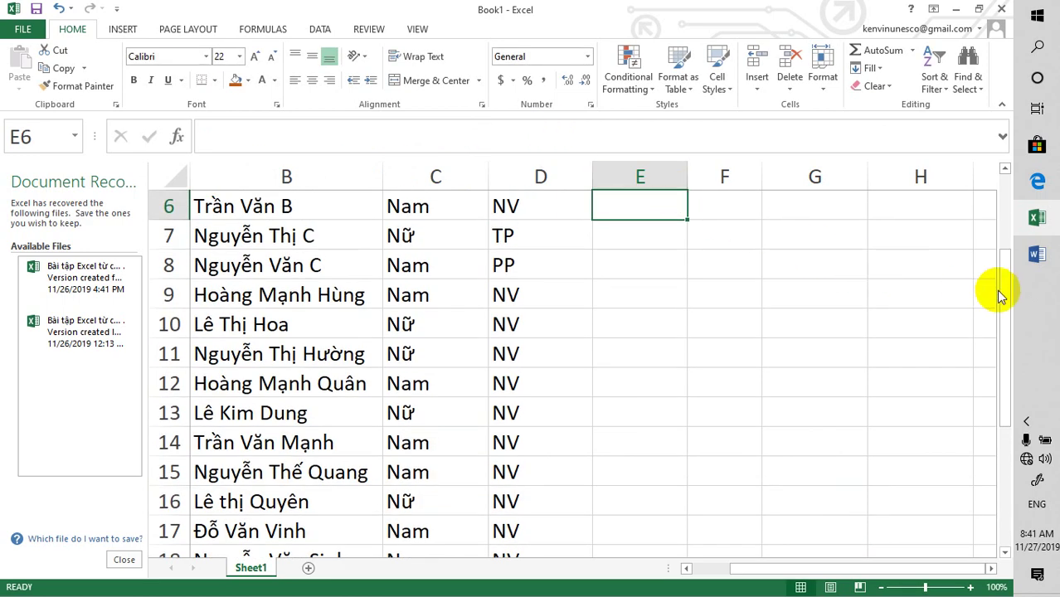
left_click_drag(999, 294, 998, 220)
left_click(651, 329)
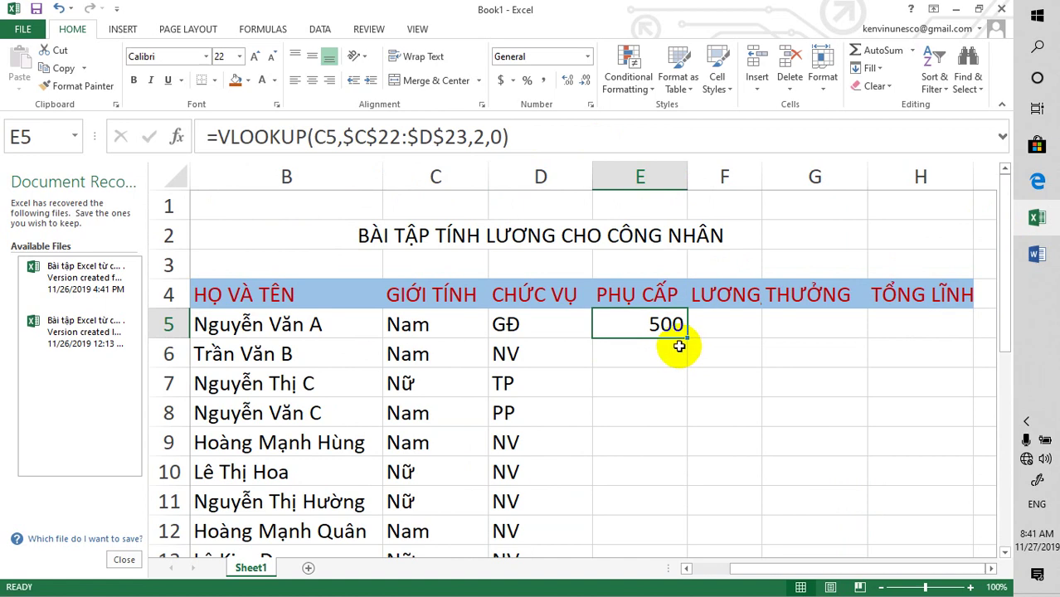
mouse_move(684, 335)
left_mouse_down()
mouse_move(689, 568)
mouse_move(681, 504)
left_mouse_up()
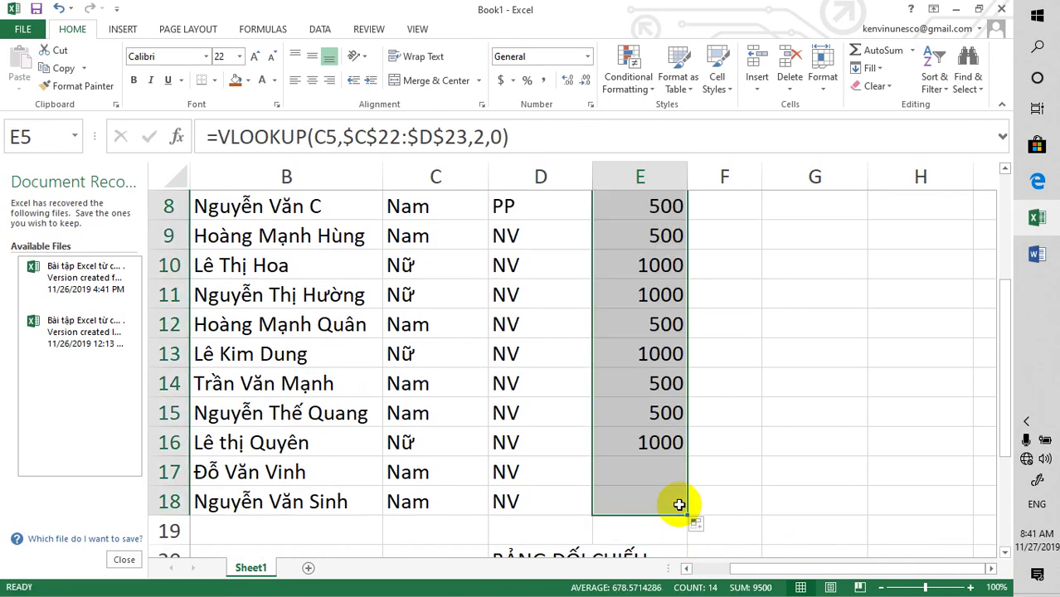
mouse_move(1003, 350)
left_mouse_down()
mouse_move(1003, 260)
mouse_move(1001, 276)
left_mouse_up()
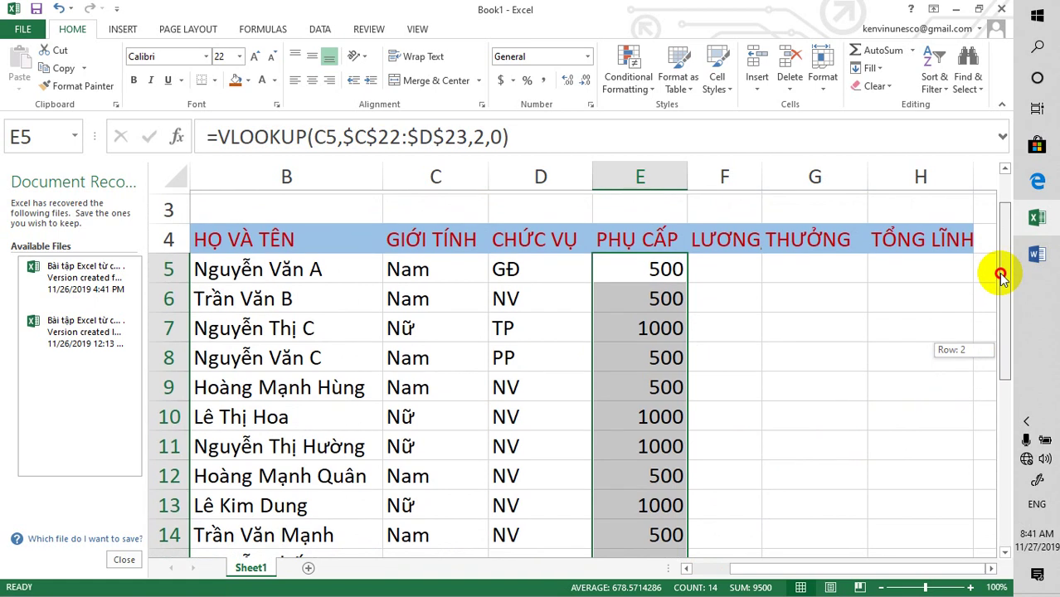
- Start a =vlookup( formula in F5 for the first worker's daily wage, fixing the typo
left_click_drag(1001, 276, 918, 236)
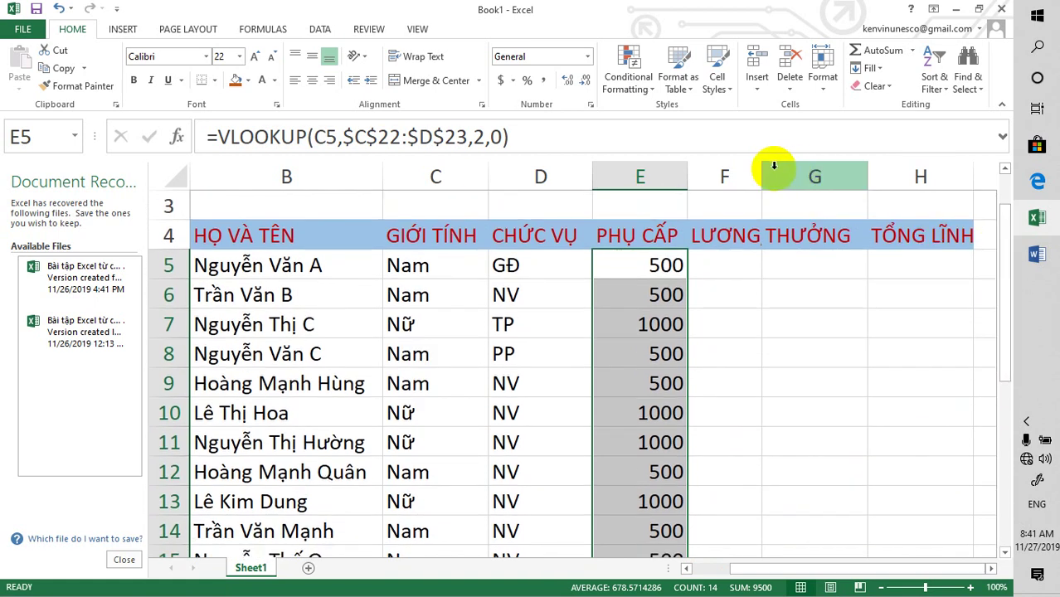
left_click_drag(763, 176, 816, 176)
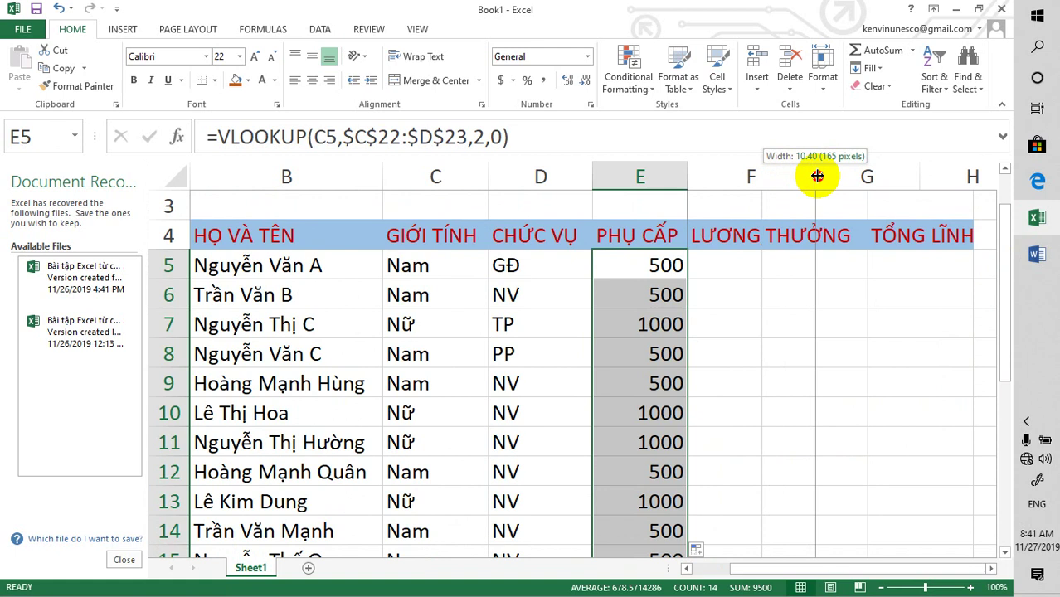
left_click(730, 260)
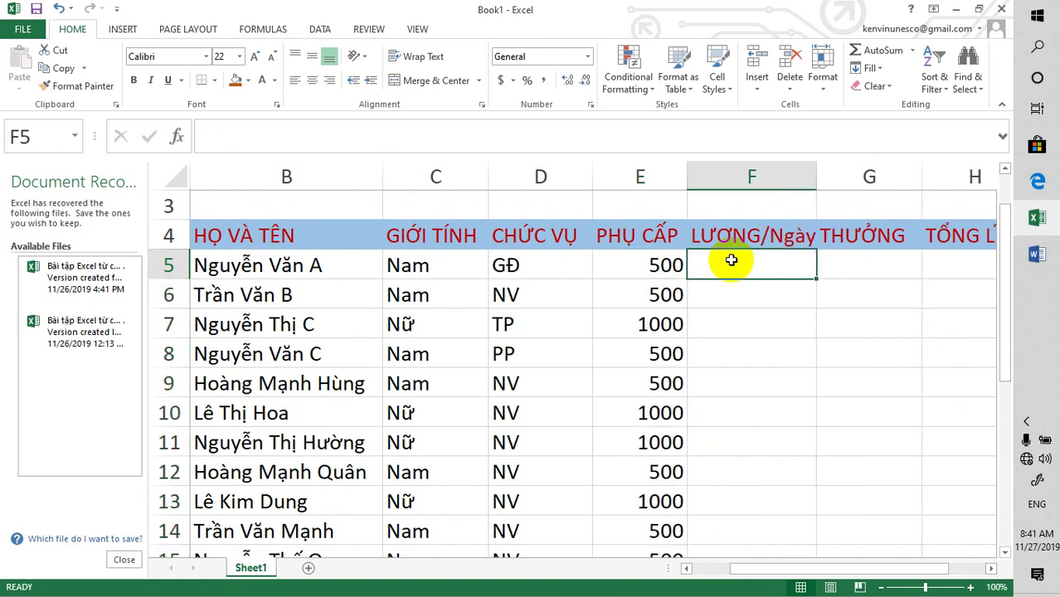
type("=")
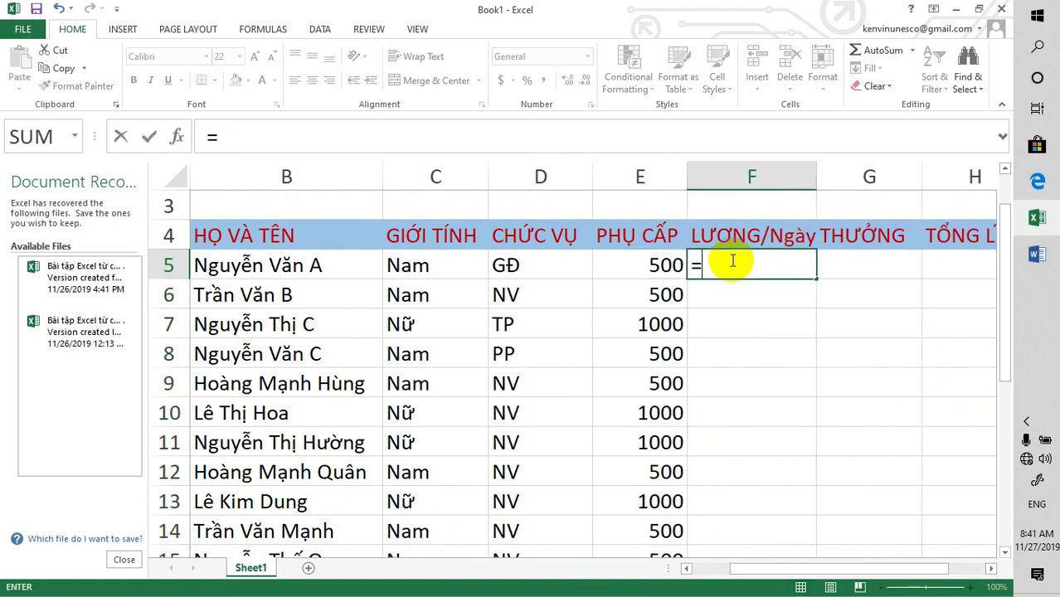
type("vl")
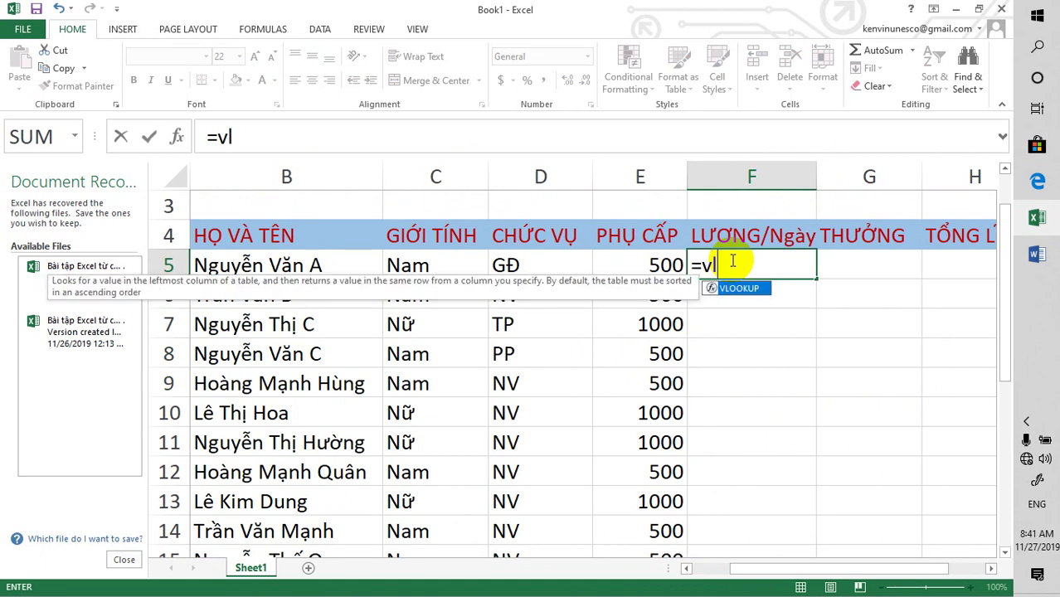
type("oou")
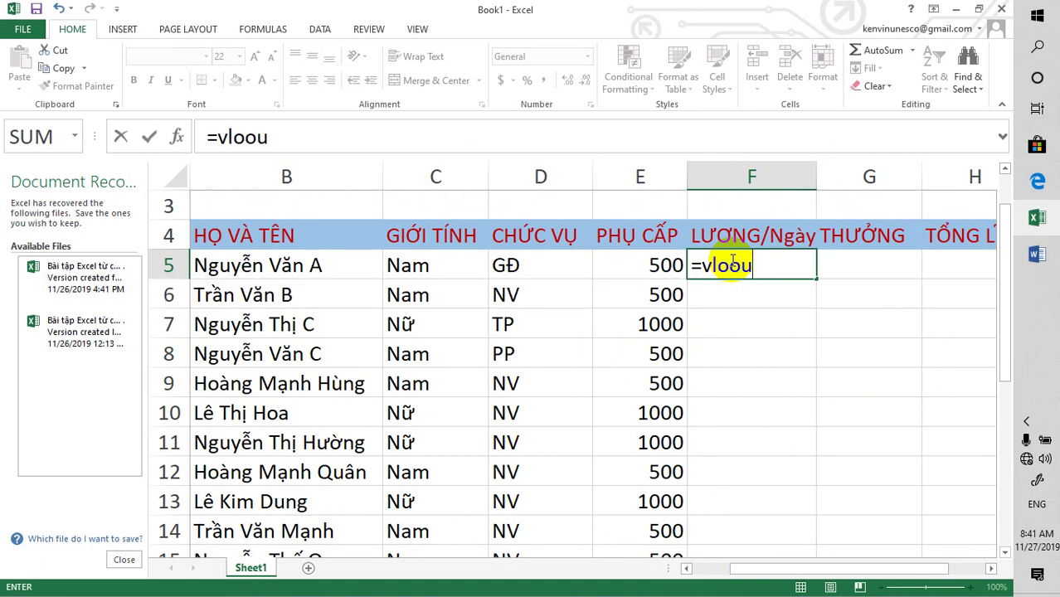
key("BackSpace")
type("k")
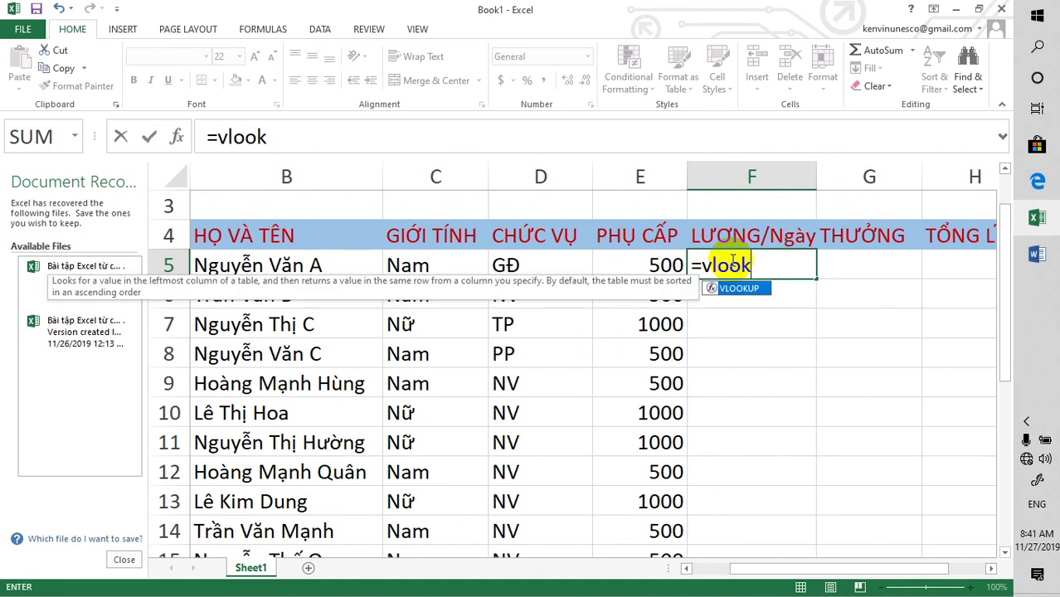
type("up")
type("(")
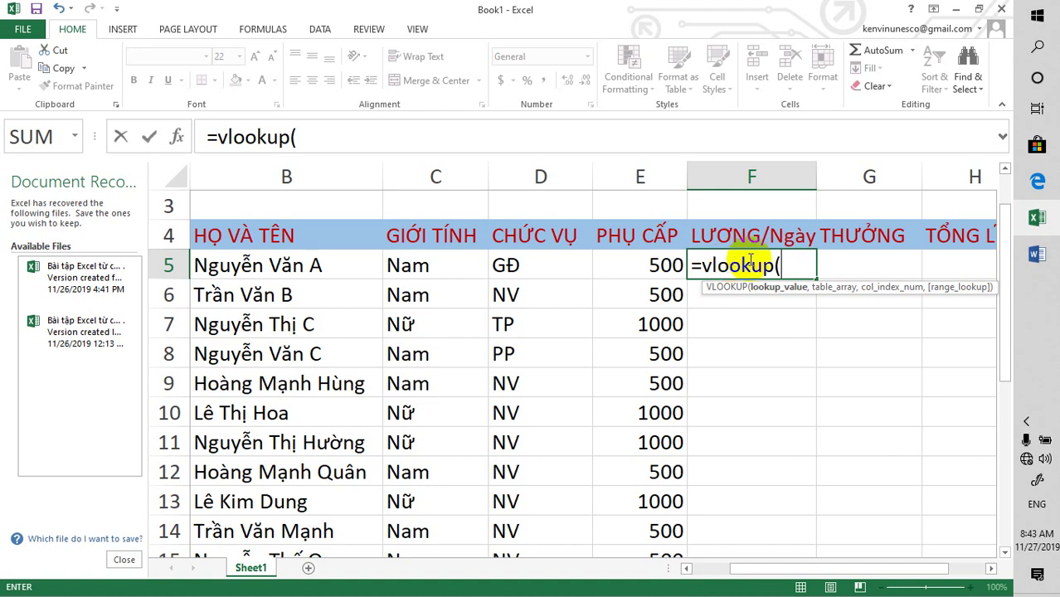
left_click(1005, 236)
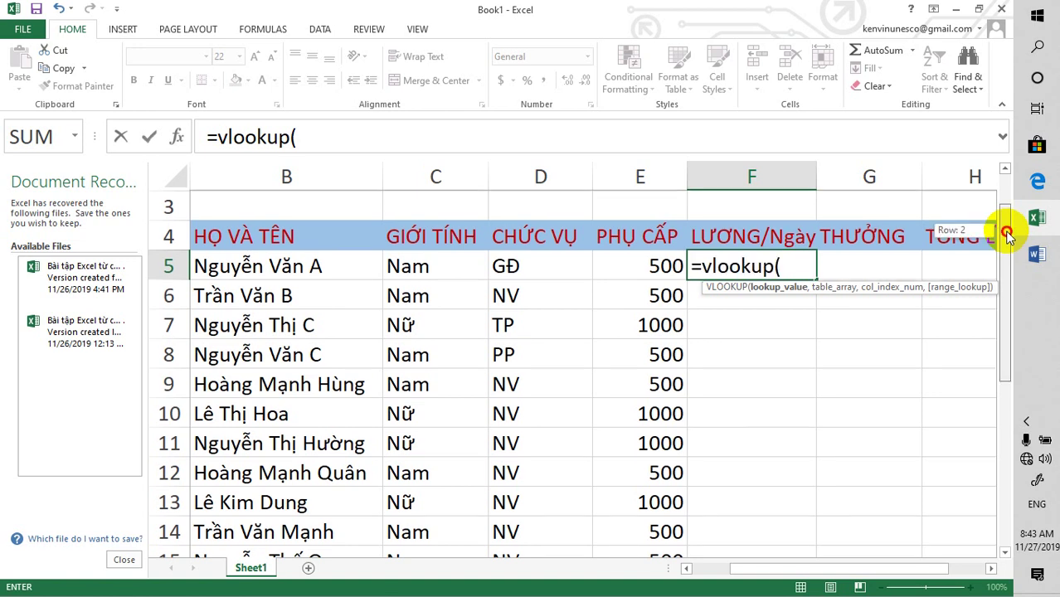
left_click_drag(1005, 236, 1006, 237)
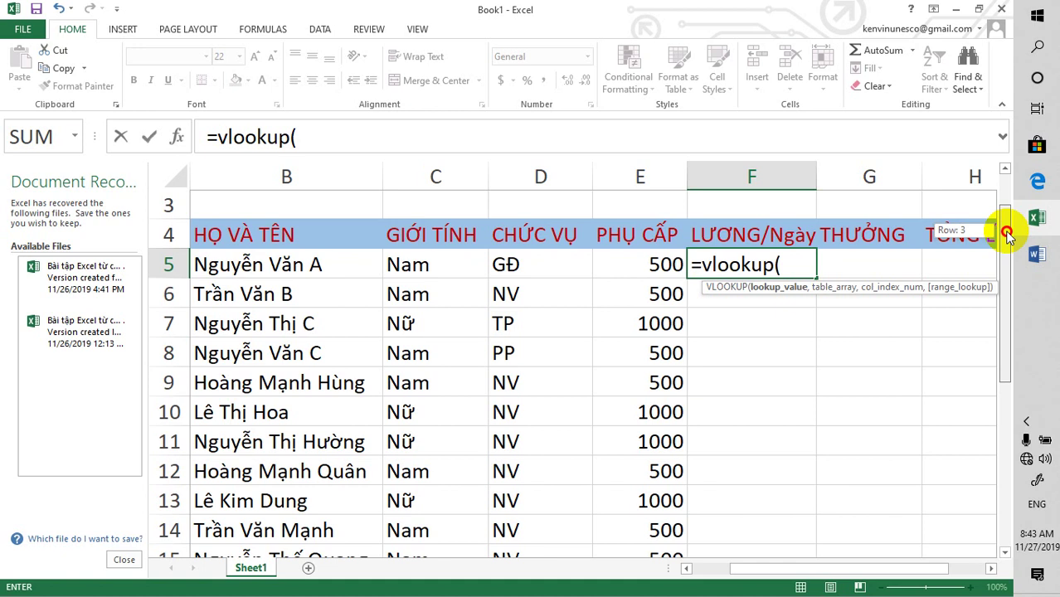
left_click(345, 130)
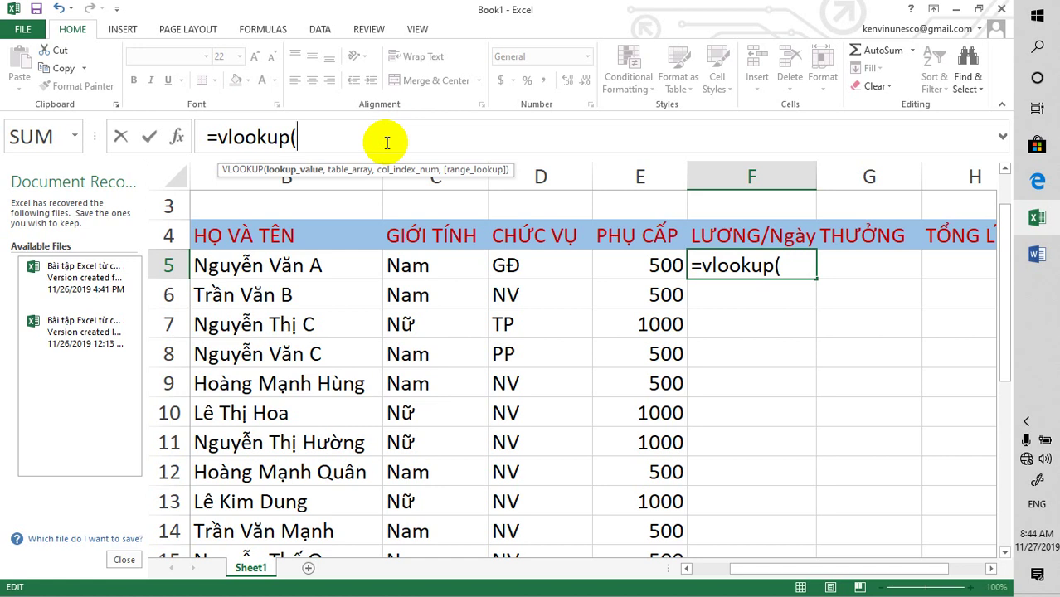
- Complete F5 as =VLOOKUP(D5,$E$22:$G$25,3,0), returning 1000 for the GĐ worker
type("d5")
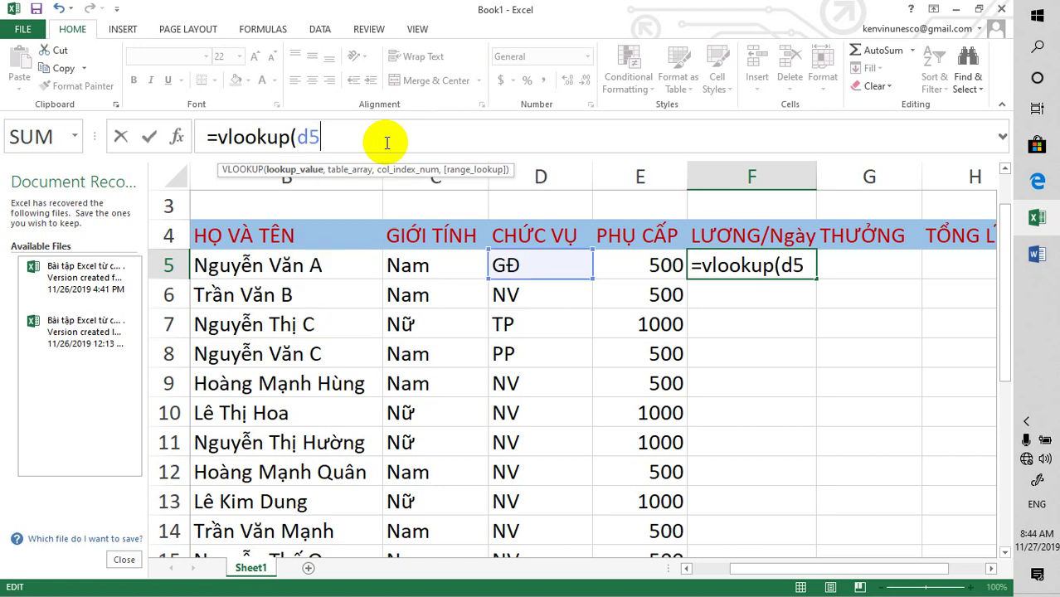
type(",")
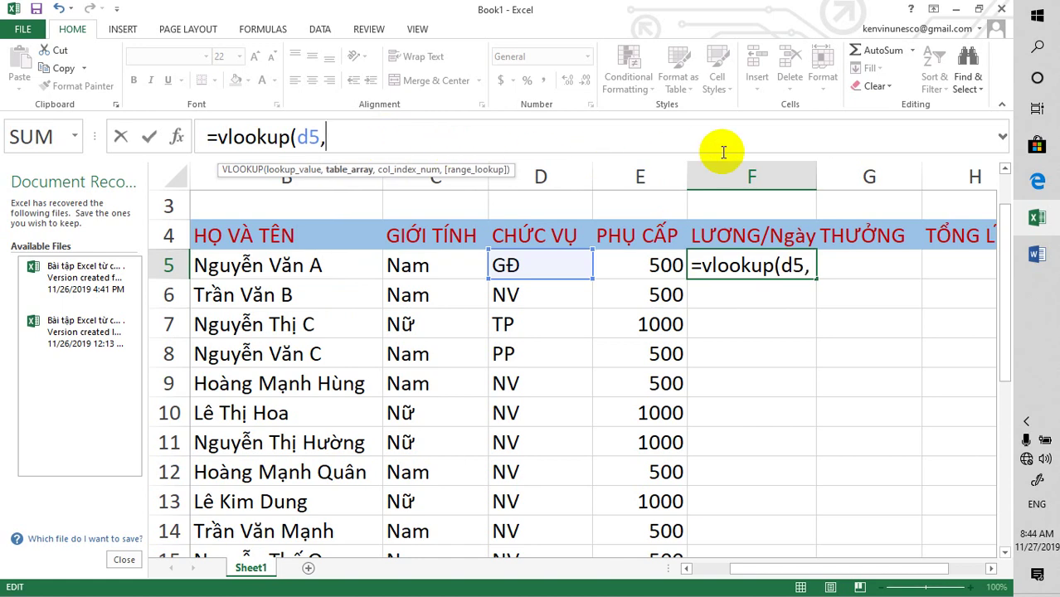
left_click_drag(1012, 275, 993, 452)
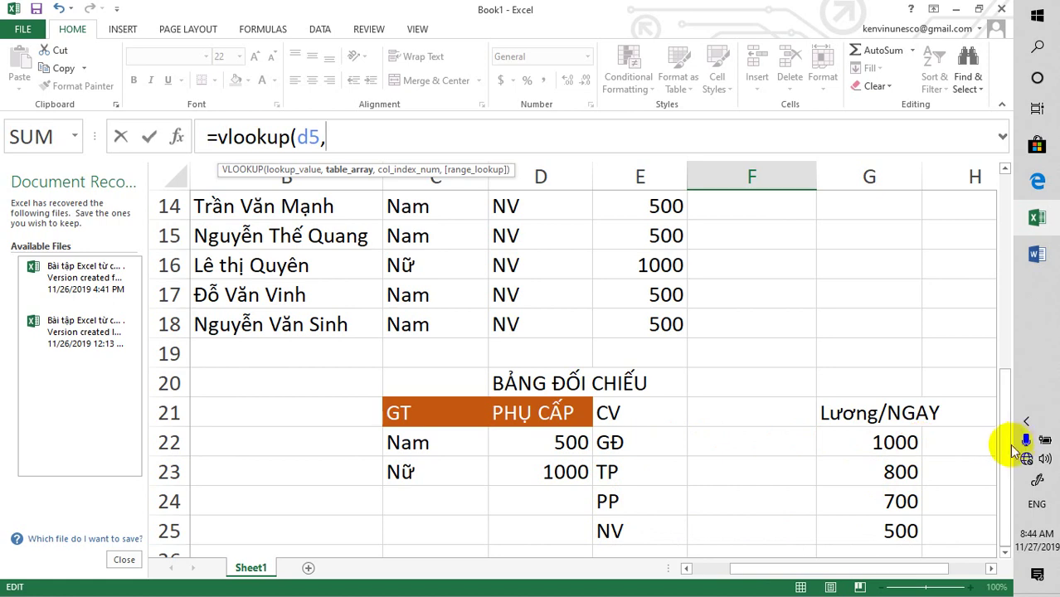
left_click_drag(1004, 447, 1005, 267)
type("$e$")
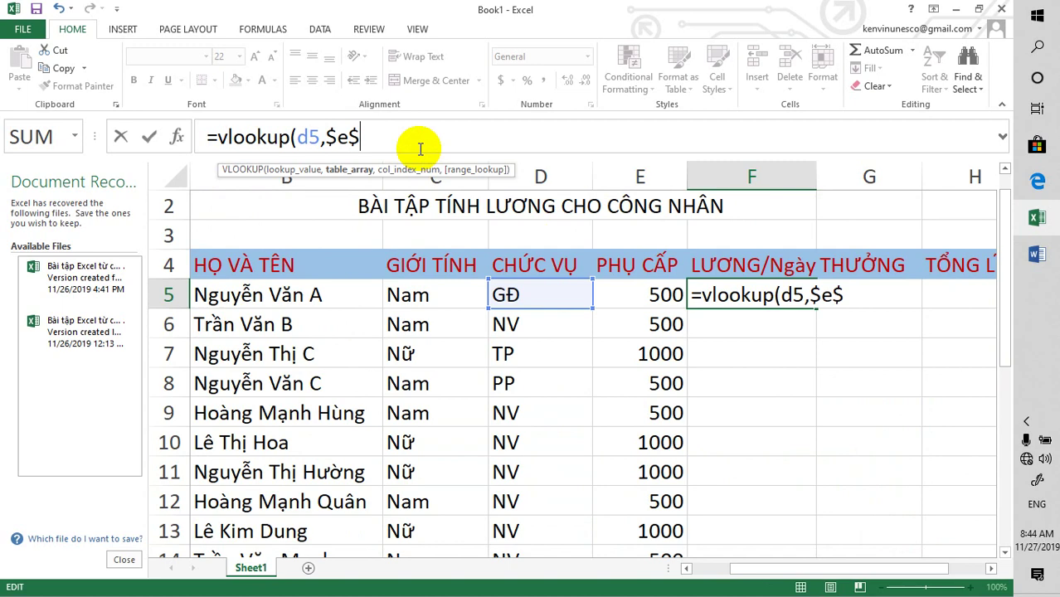
type("2")
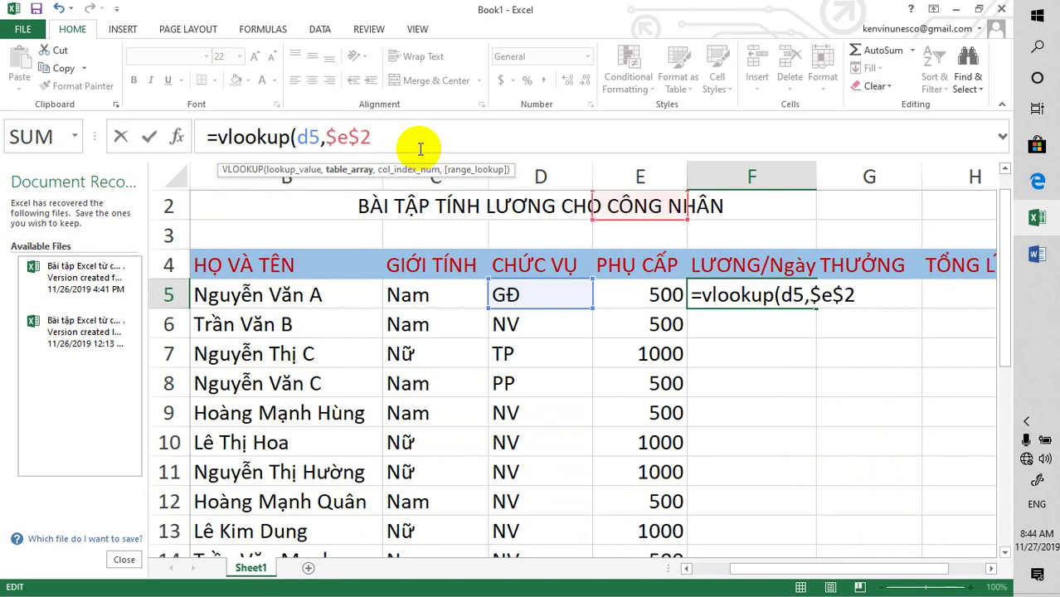
type("2")
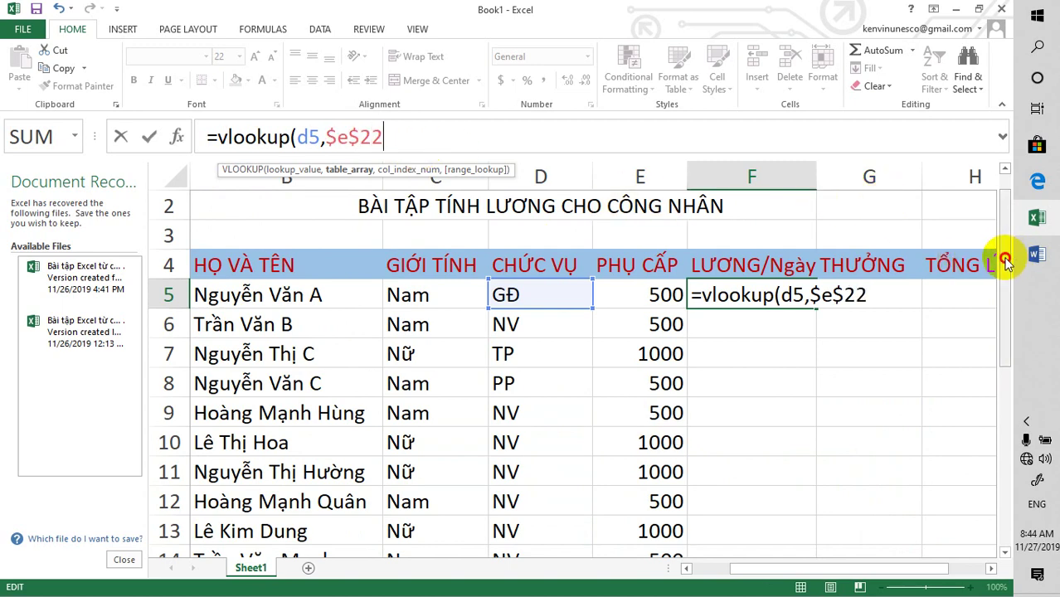
left_click_drag(1004, 259, 1003, 464)
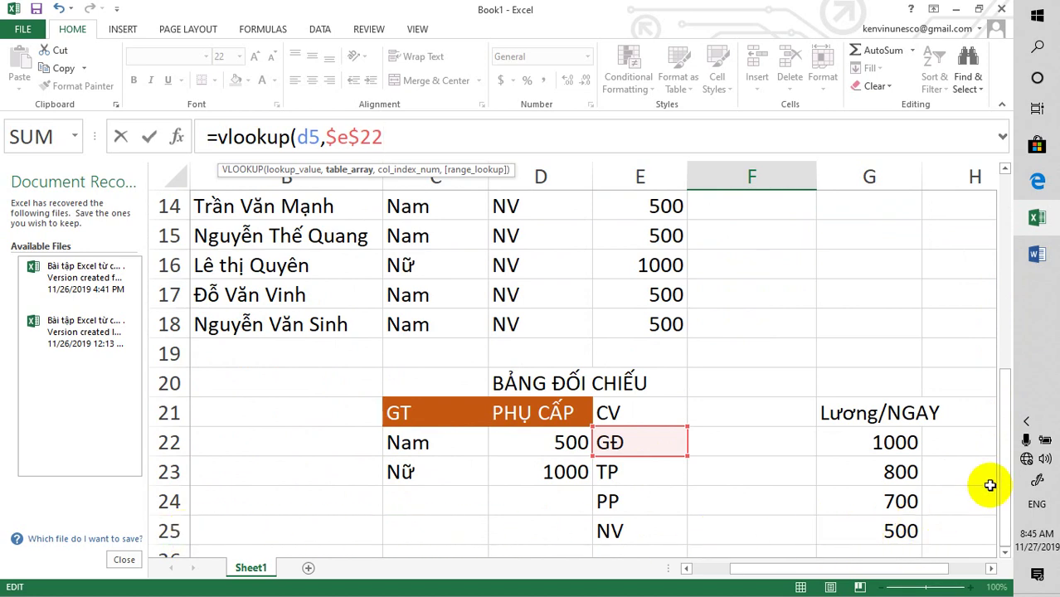
left_click_drag(1003, 464, 1003, 267)
type(":$g$")
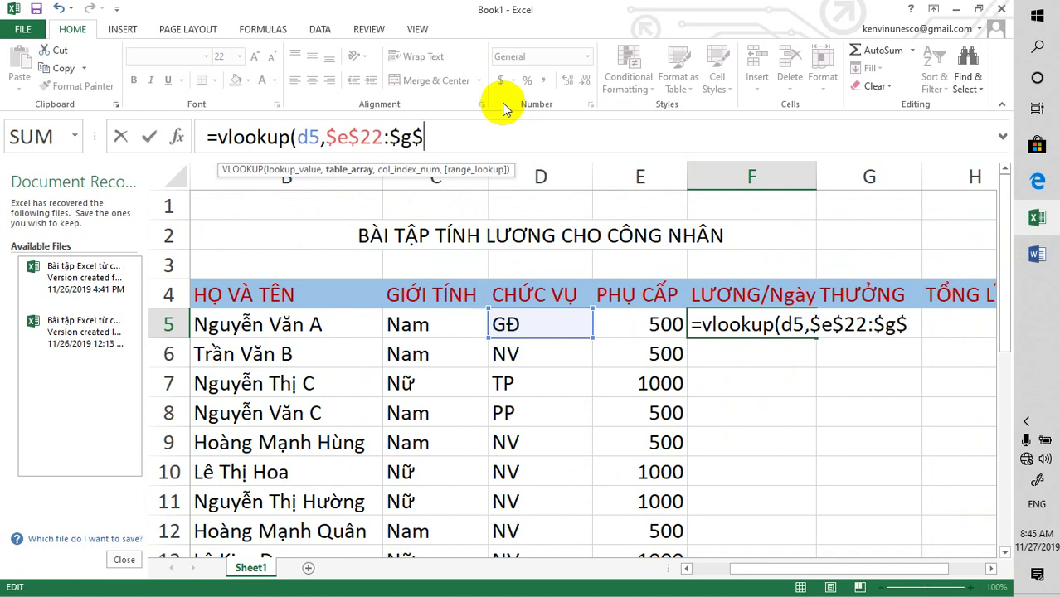
type("2")
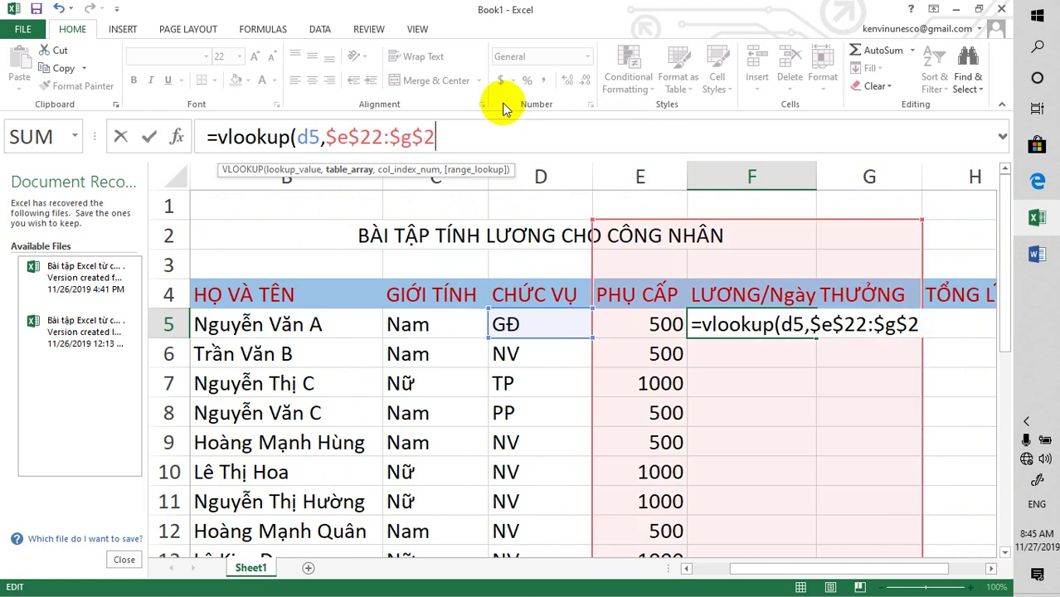
type("5,")
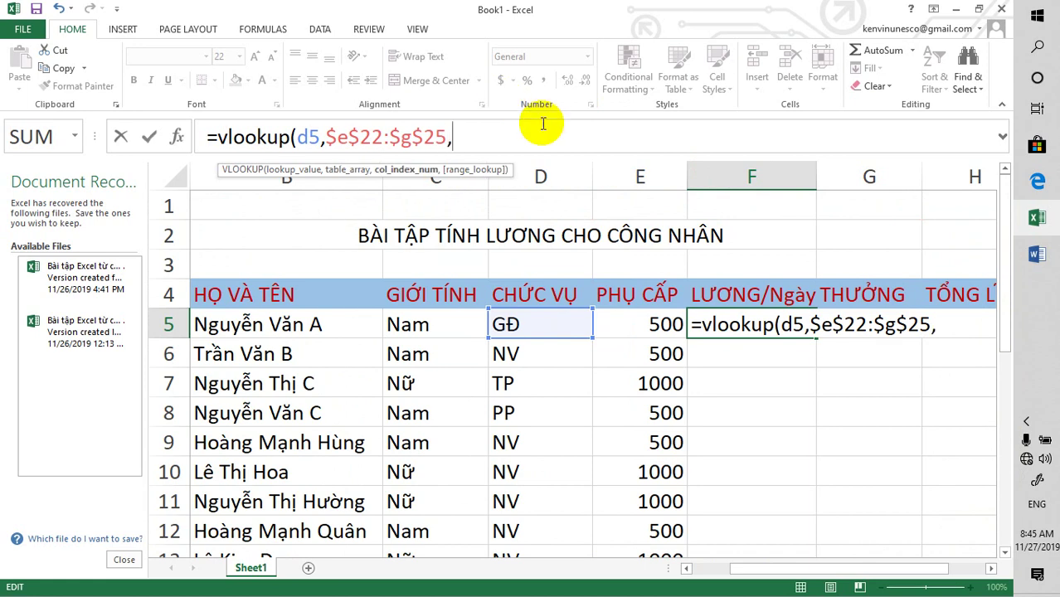
mouse_move(1001, 263)
left_mouse_down()
mouse_move(998, 454)
mouse_move(989, 437)
mouse_move(1004, 197)
left_mouse_up()
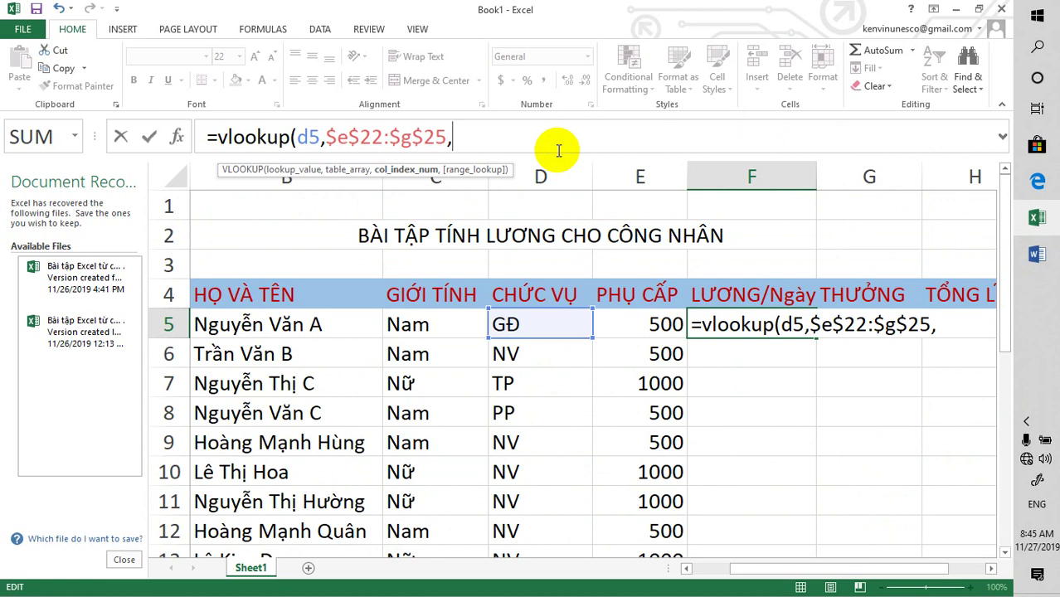
type("3,0")
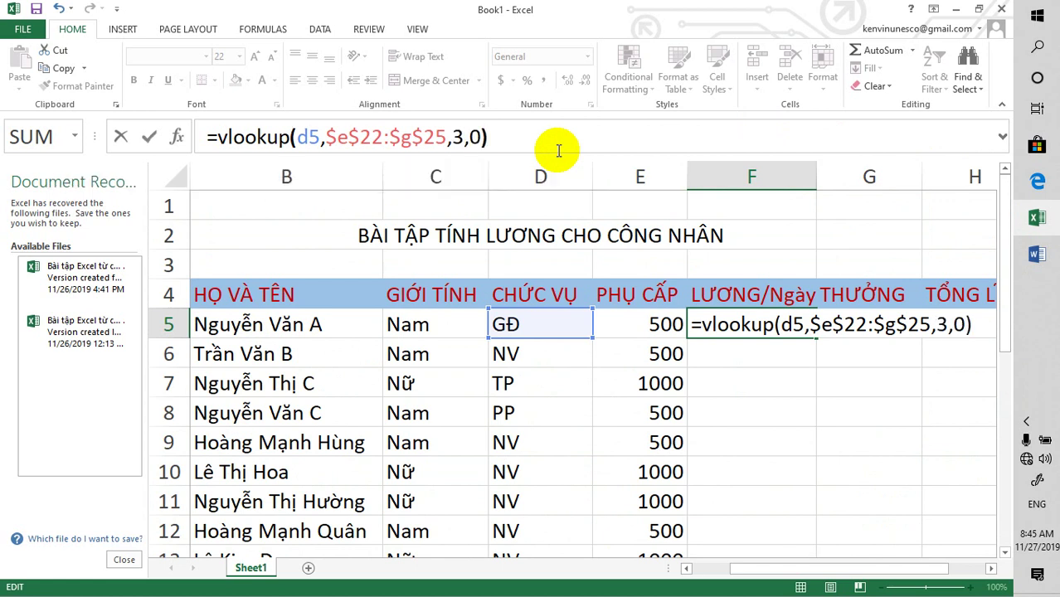
key("Return")
- Fill F5's wage formula down to F18 and make column F narrower
left_click(784, 319)
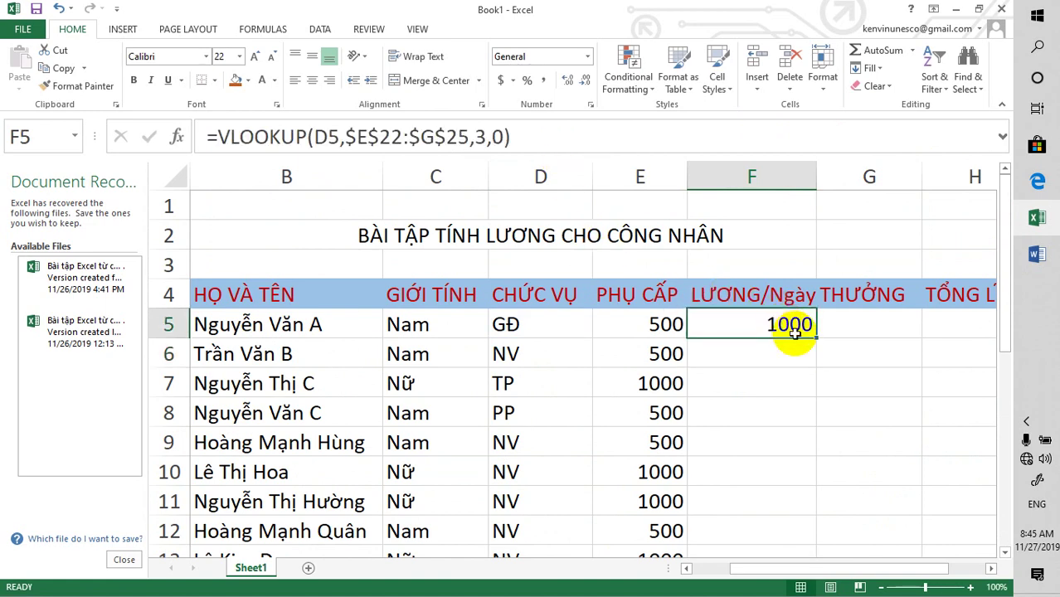
mouse_move(817, 337)
left_mouse_down()
mouse_move(818, 549)
mouse_move(809, 502)
left_mouse_up()
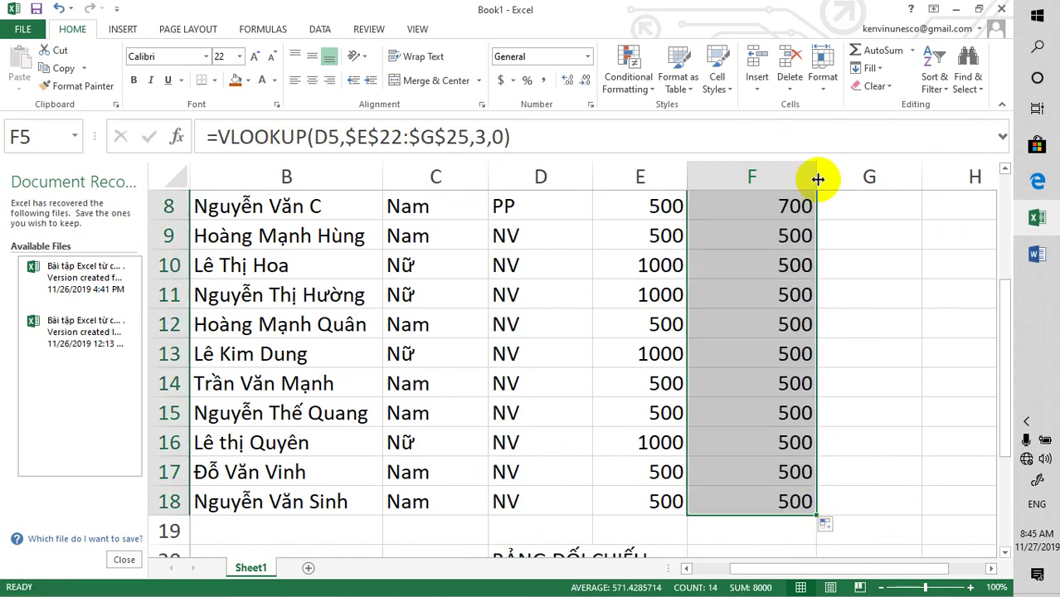
left_click_drag(817, 177, 795, 180)
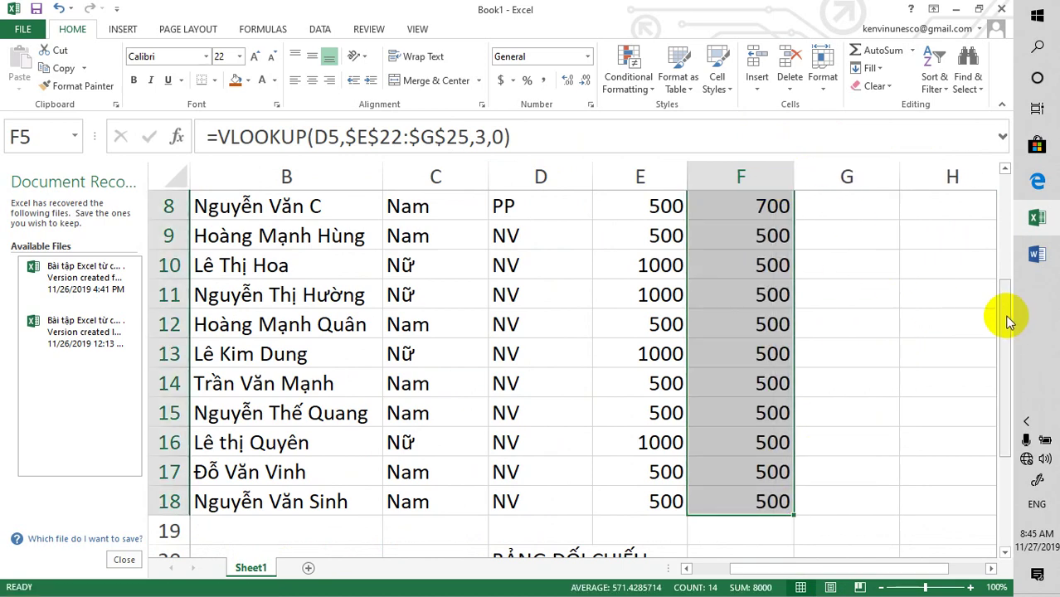
left_click_drag(1003, 320, 1001, 230)
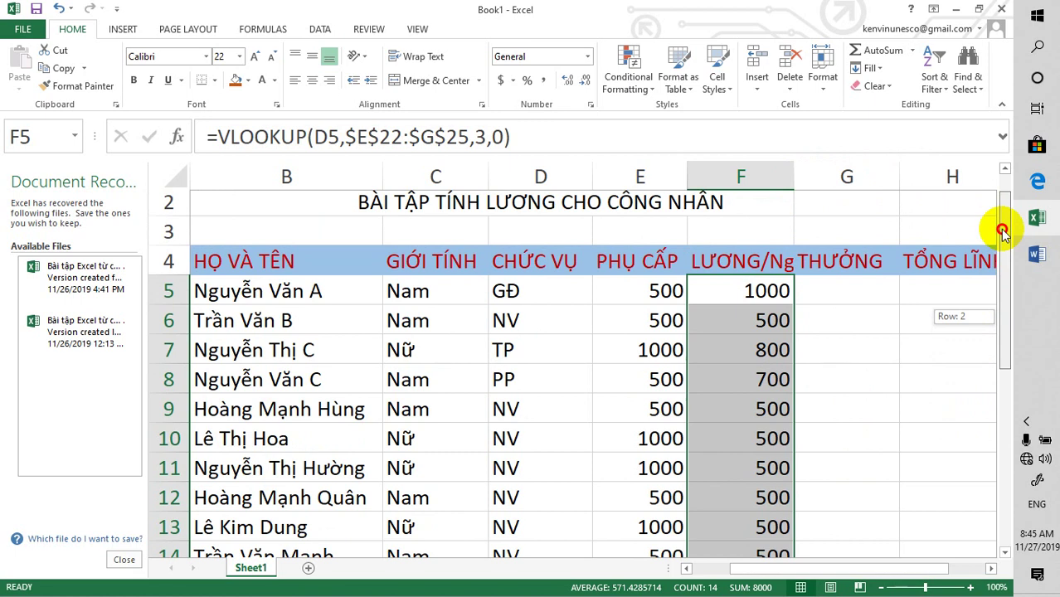
- Insert empty cells in column G before THƯỞNG and widen column F
left_click(827, 176)
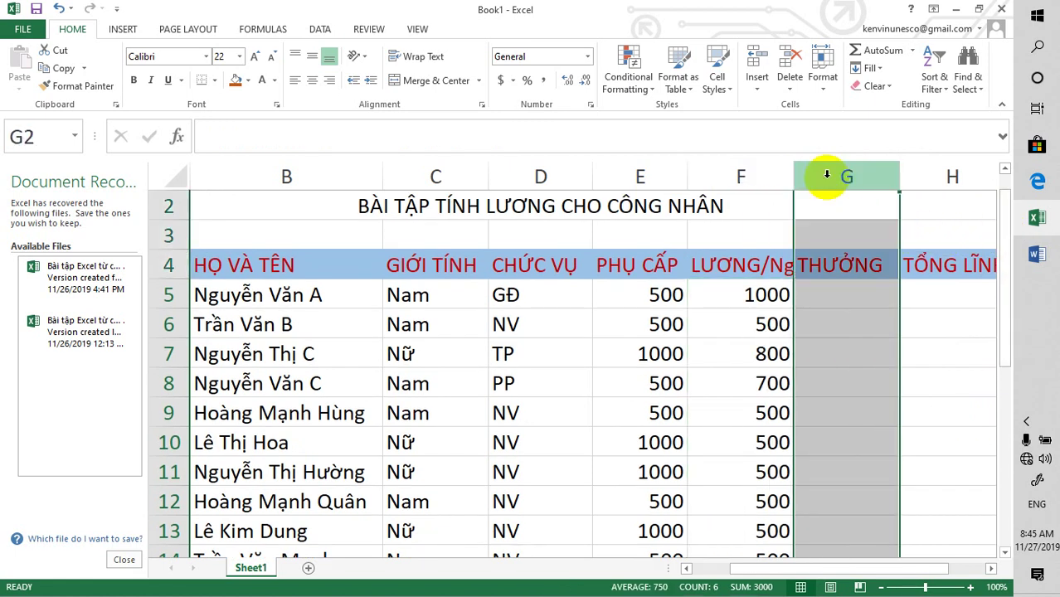
left_click(755, 84)
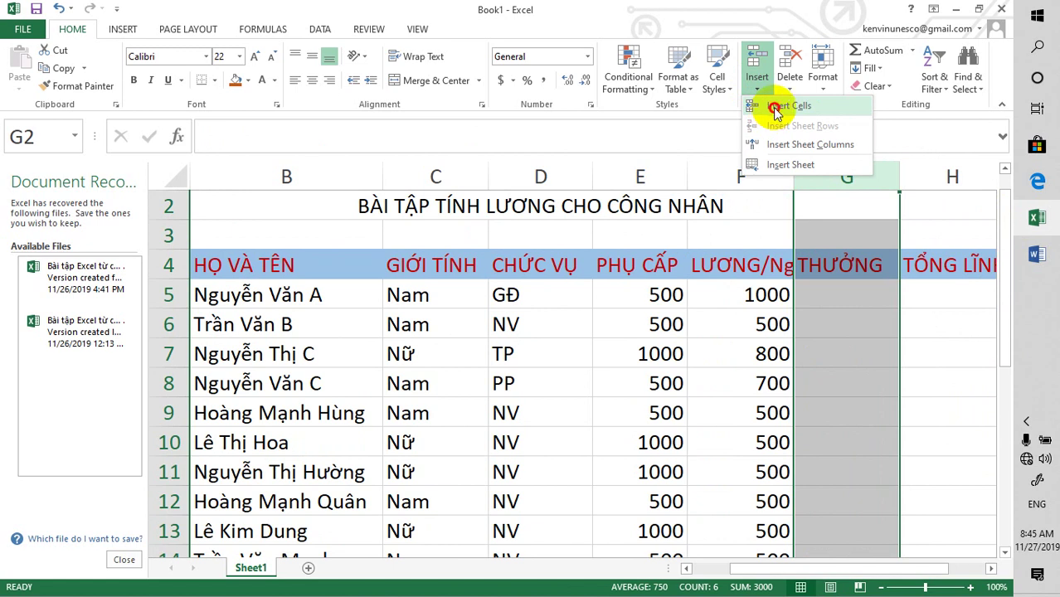
left_click(775, 106)
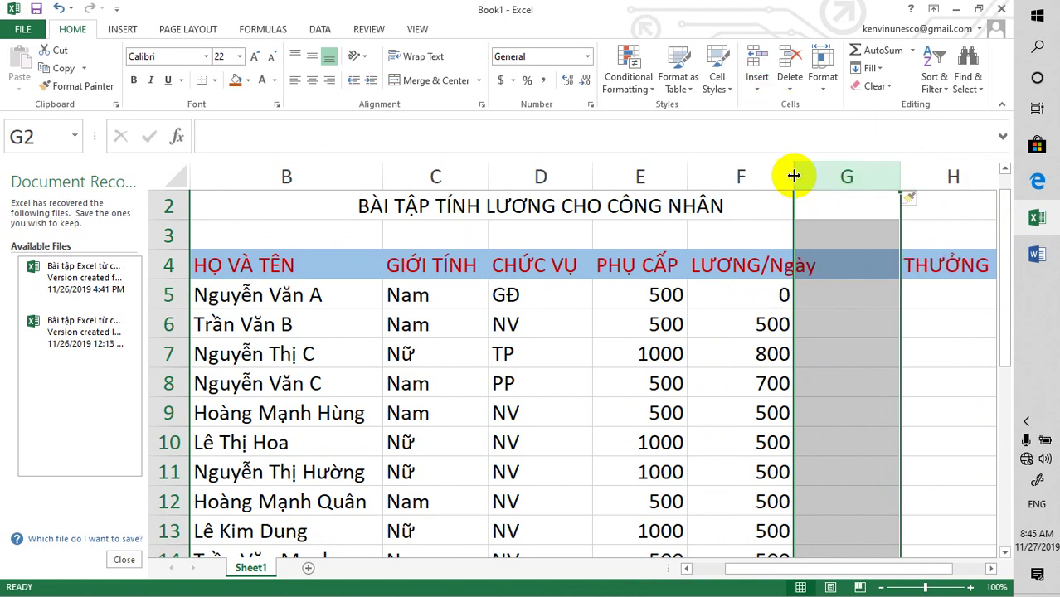
left_click_drag(793, 176, 836, 176)
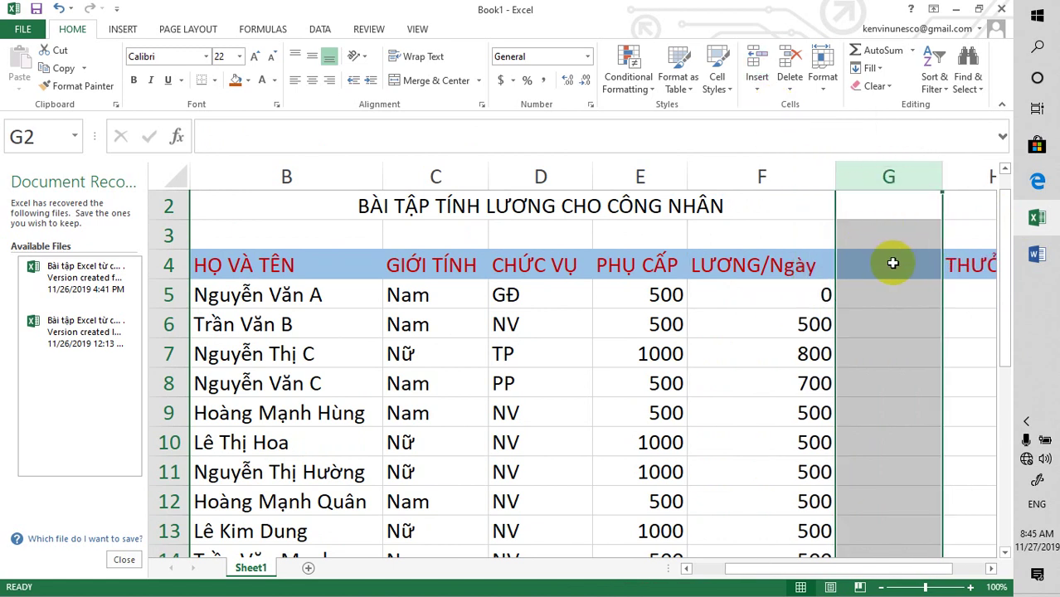
- Check the F5–F7 wage formulas, copying F6 and F7 upward, then cancel the copy
left_click(803, 301)
left_click(831, 327)
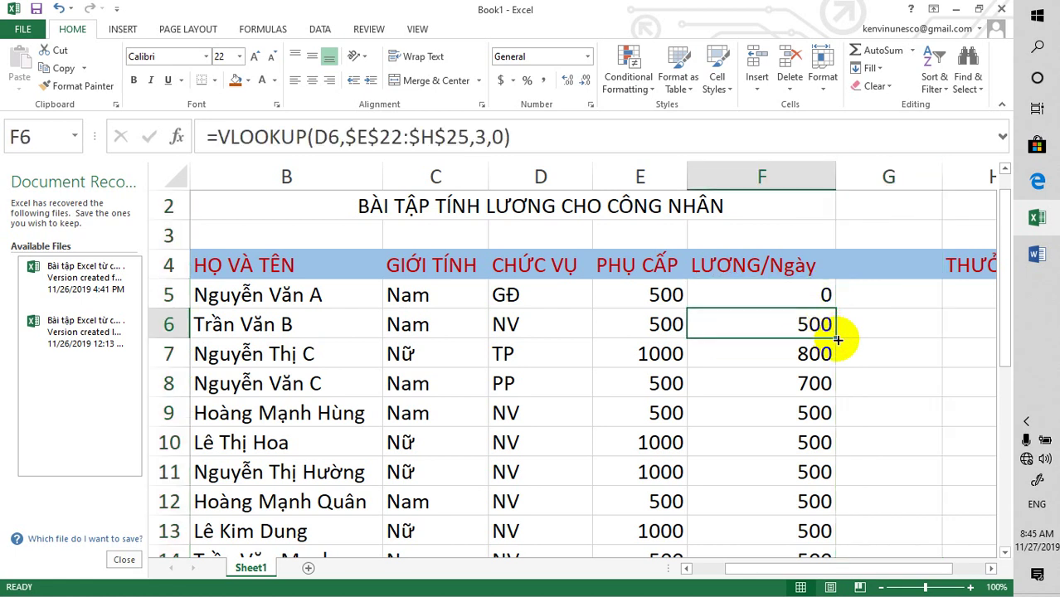
left_click_drag(838, 340, 828, 304)
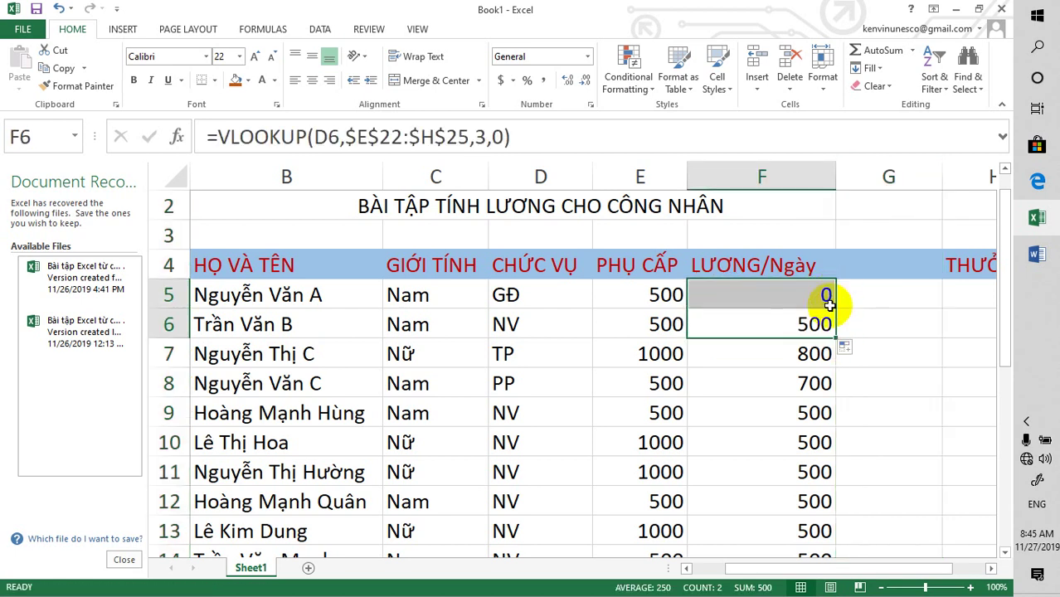
left_click(823, 299)
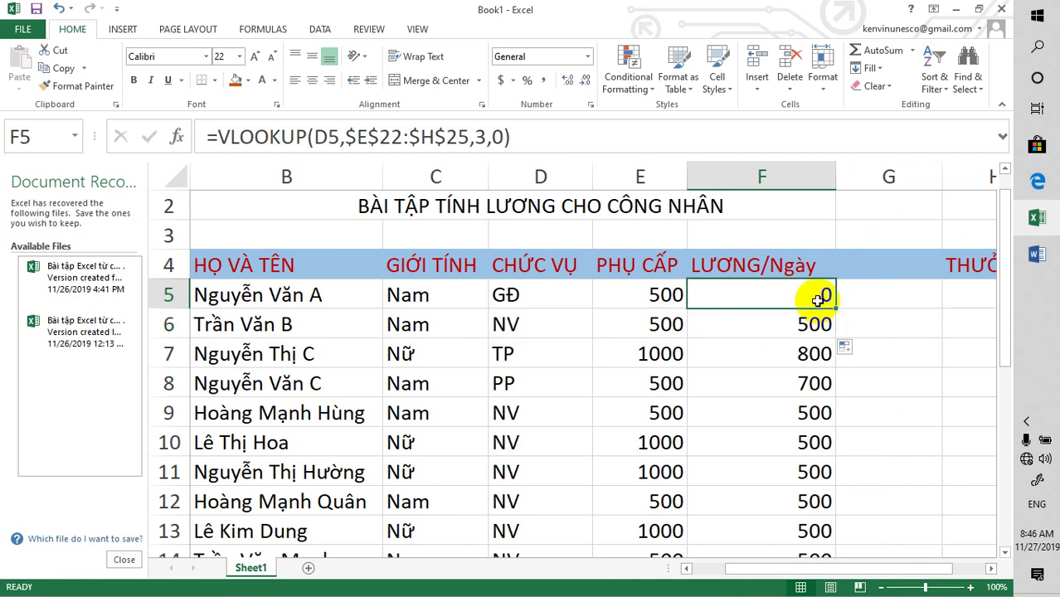
left_click(817, 354)
left_click_drag(835, 365, 832, 292)
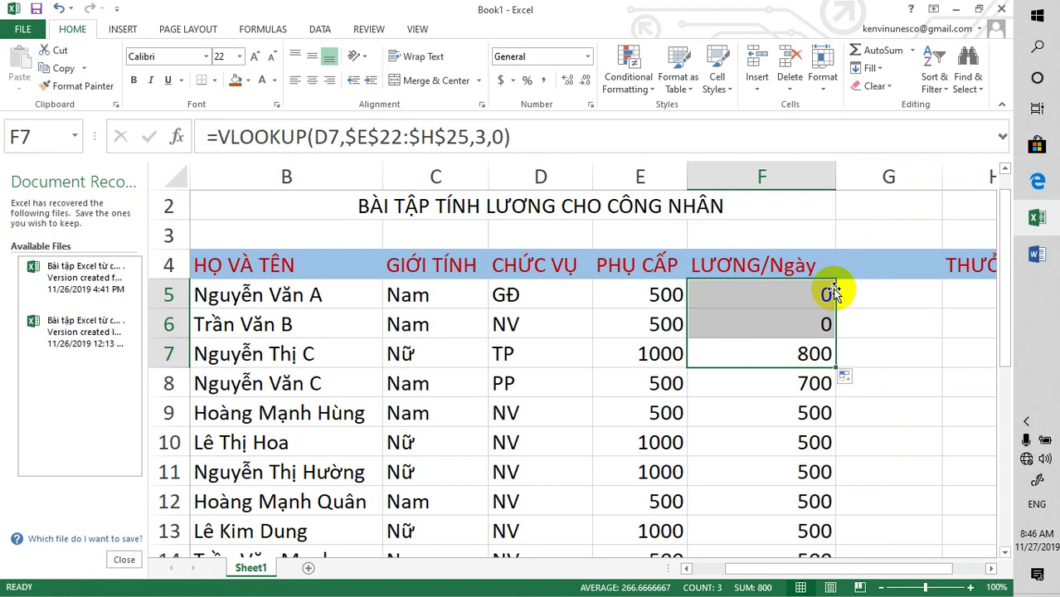
left_click_drag(832, 292, 851, 368)
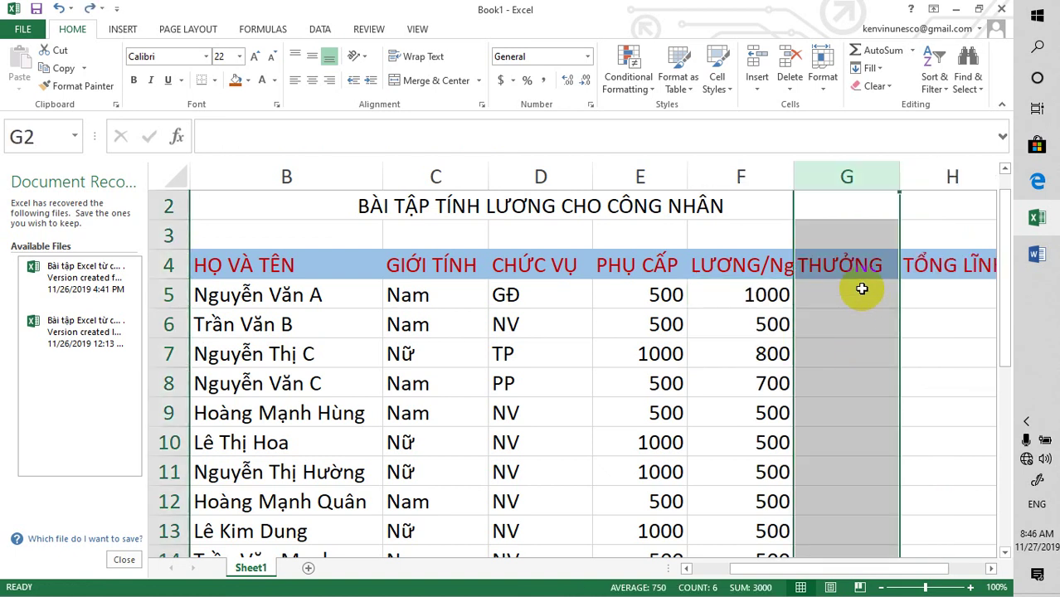
- Undo a column inserted before THƯỞNG and widen LƯƠNG/Ngày to fit its header
left_click(841, 177)
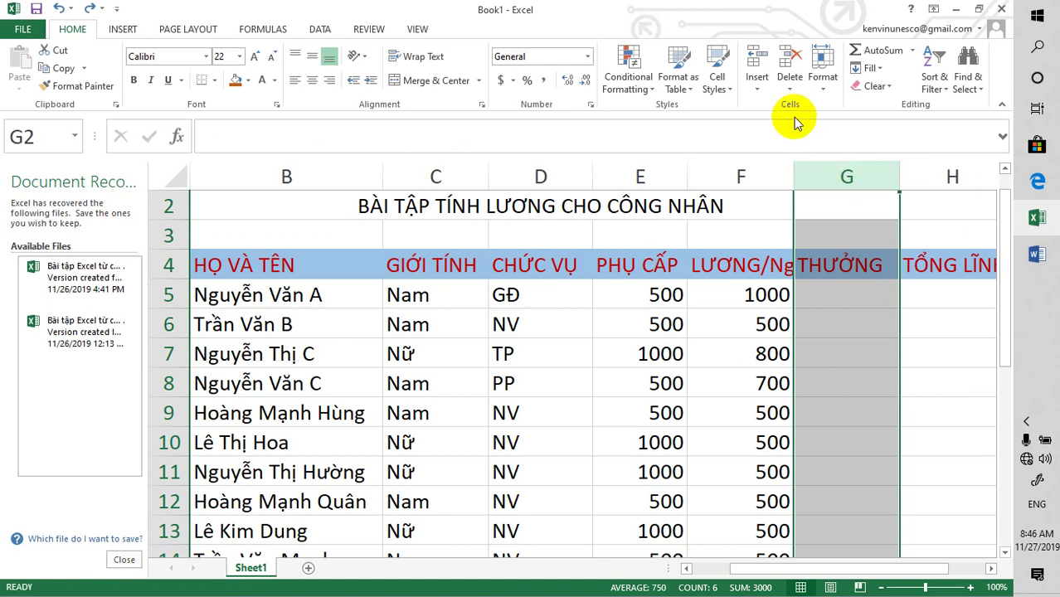
left_click(756, 68)
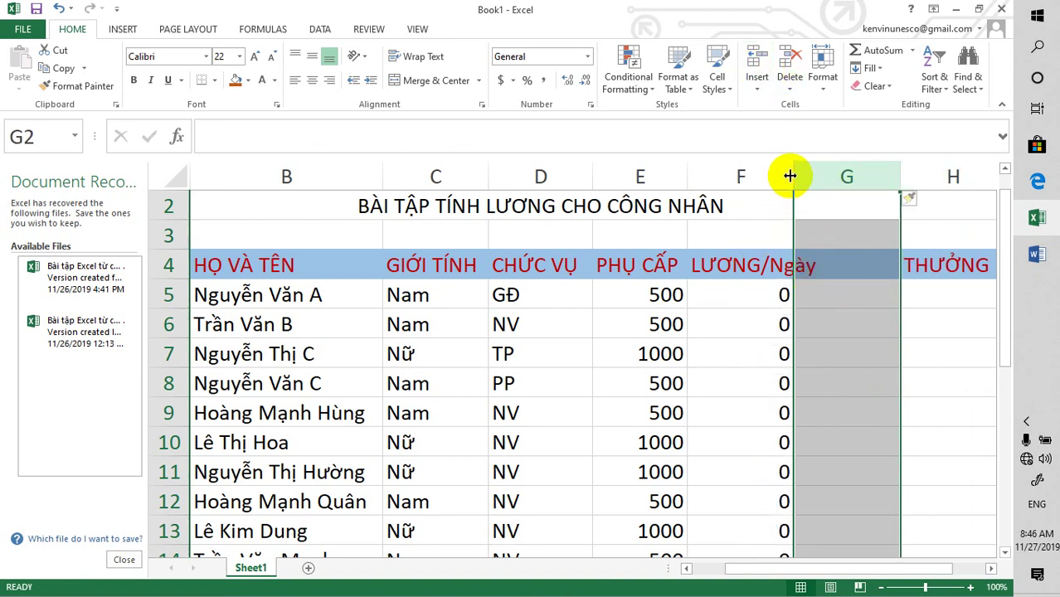
left_click_drag(791, 176, 827, 175)
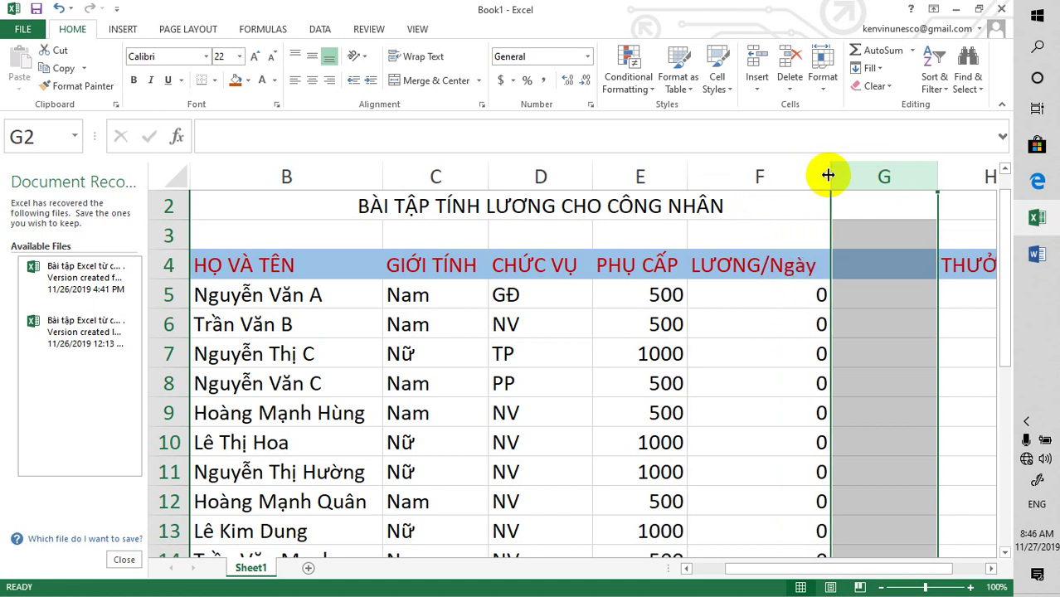
key("ctrl+z")
key("ctrl+z")
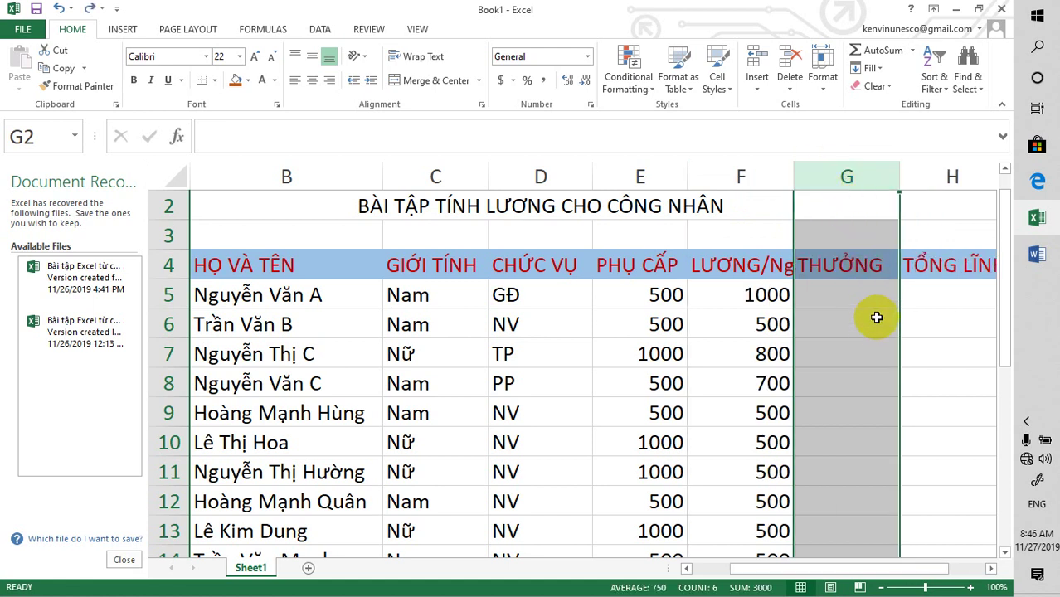
left_click(862, 297)
left_click(887, 268)
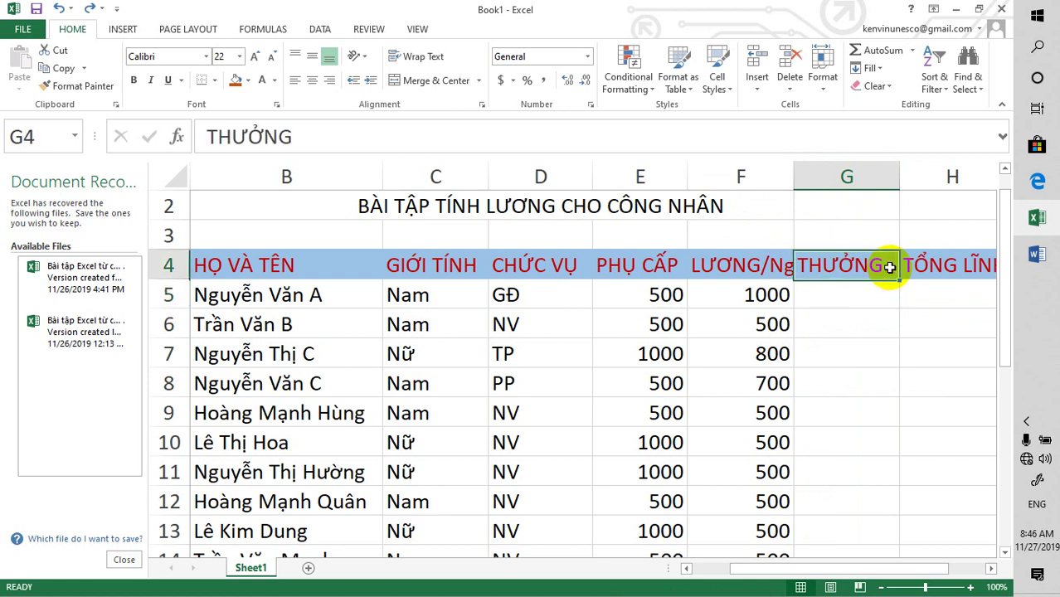
mouse_move(794, 177)
left_mouse_down()
mouse_move(863, 178)
mouse_move(809, 174)
left_mouse_up()
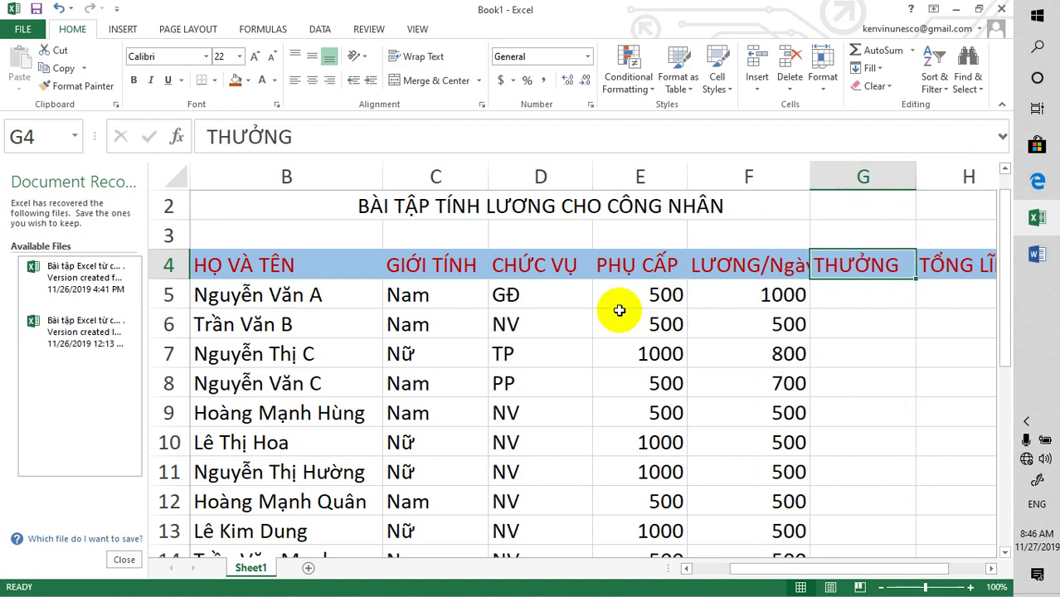
- Set E5:F18's horizontal and vertical alignment to Center in Format Cells
mouse_move(619, 294)
left_mouse_down()
mouse_move(774, 528)
mouse_move(780, 498)
left_mouse_up()
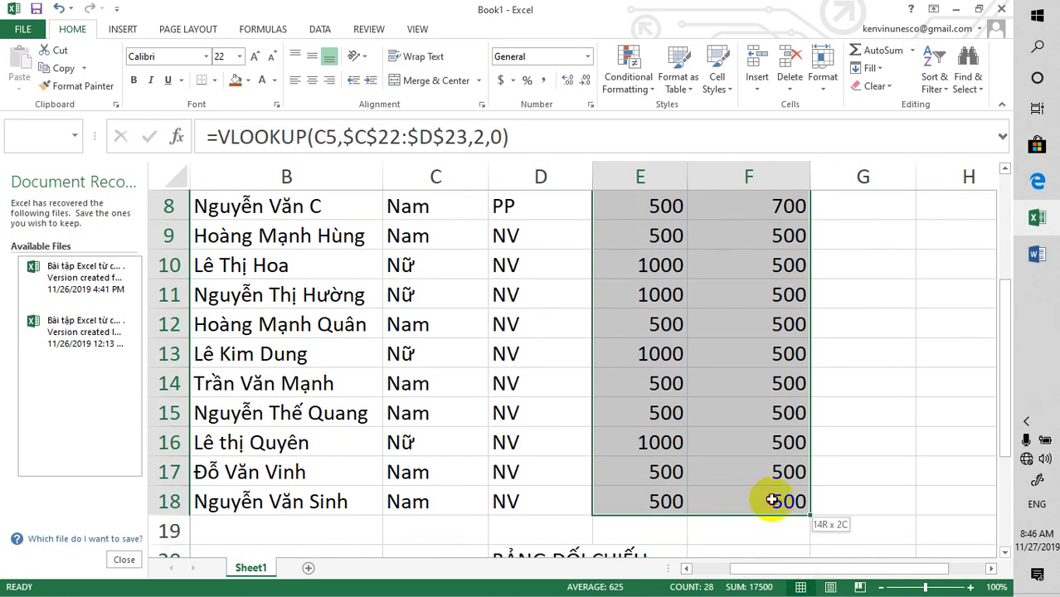
right_click(654, 315)
left_click(695, 529)
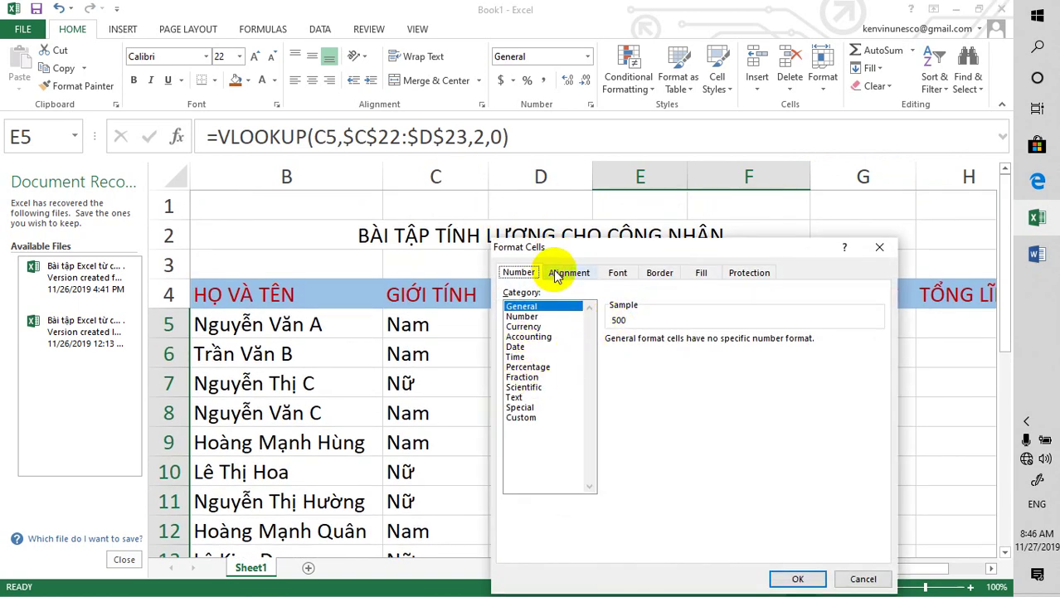
left_click(567, 273)
left_click(617, 326)
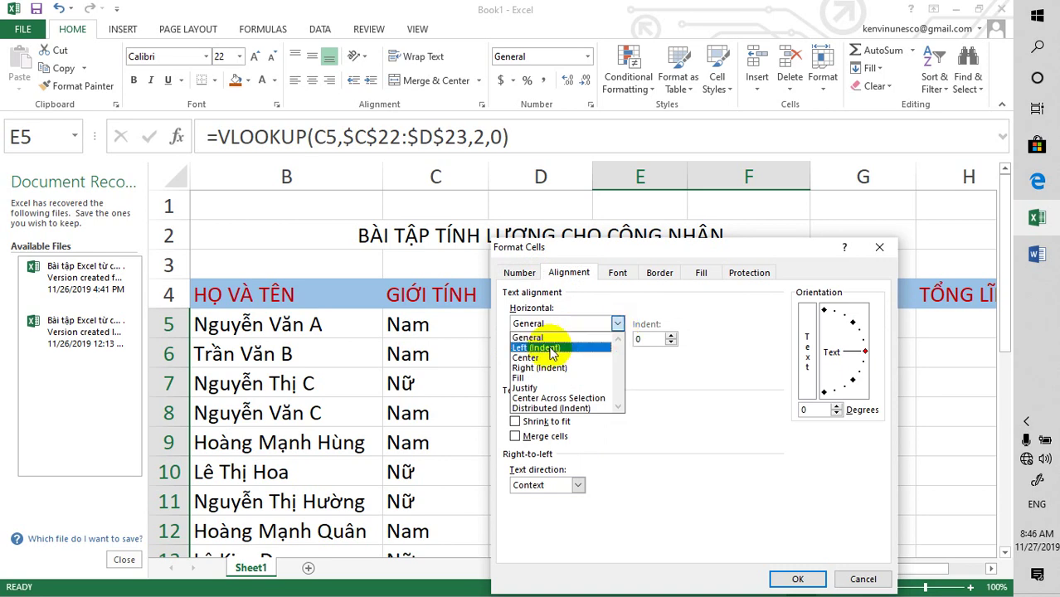
left_click(552, 358)
left_click(617, 356)
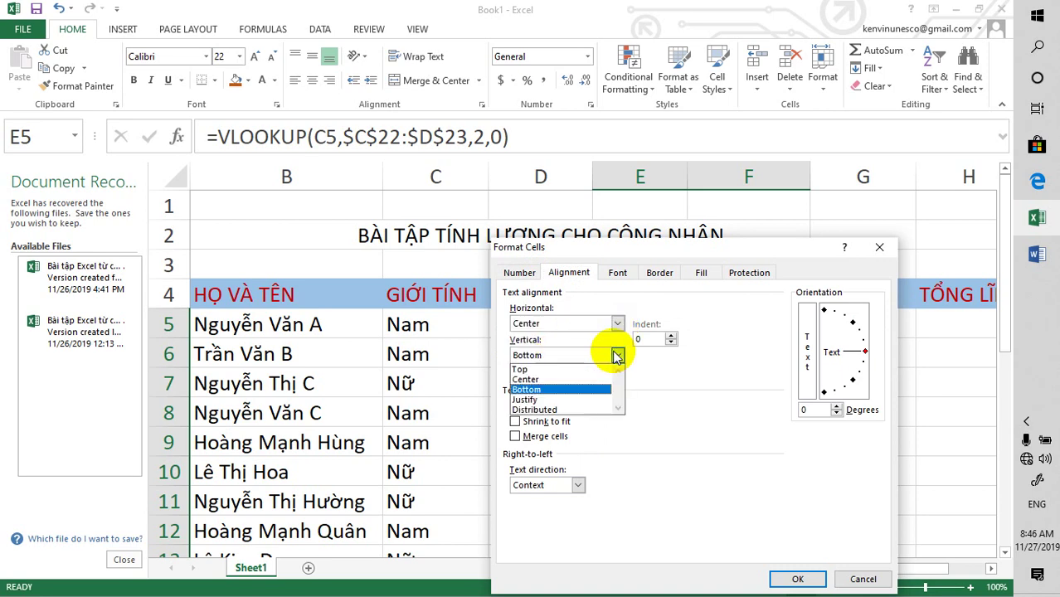
left_click(526, 379)
left_click(788, 581)
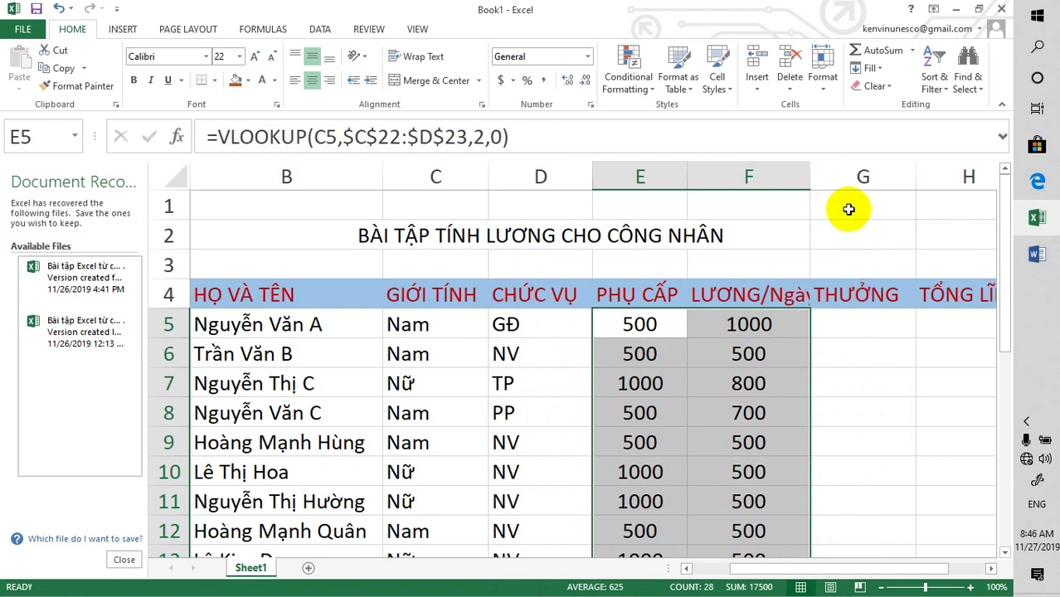
left_click(899, 177)
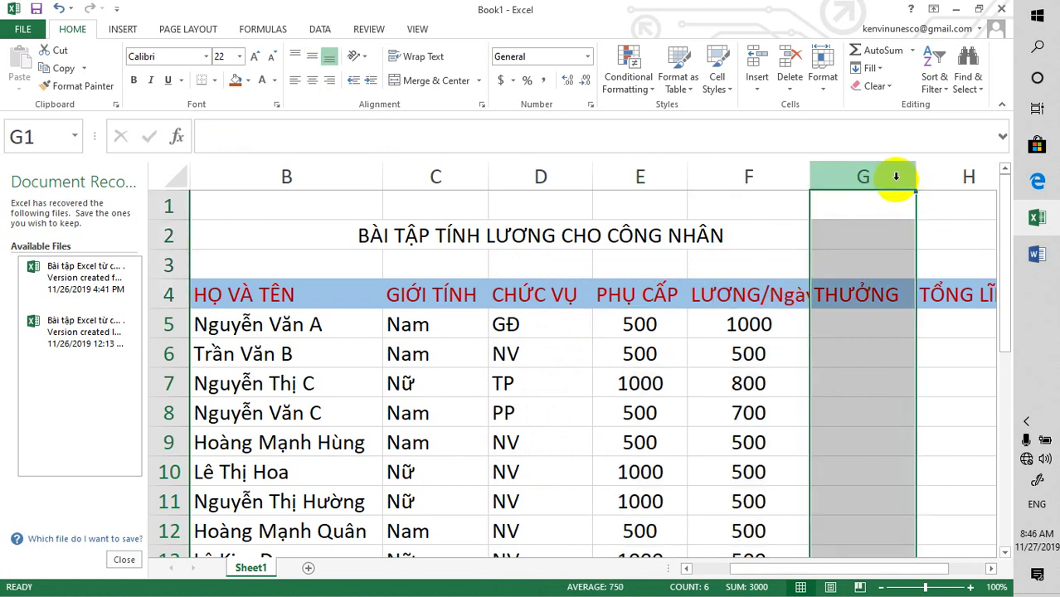
left_click(753, 89)
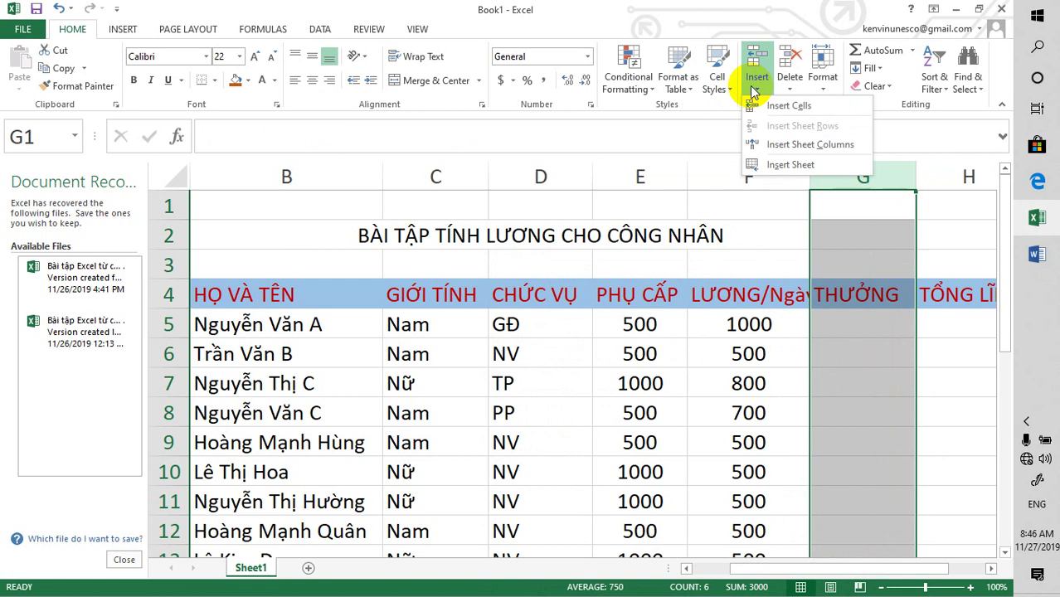
left_click(782, 146)
left_click(852, 291)
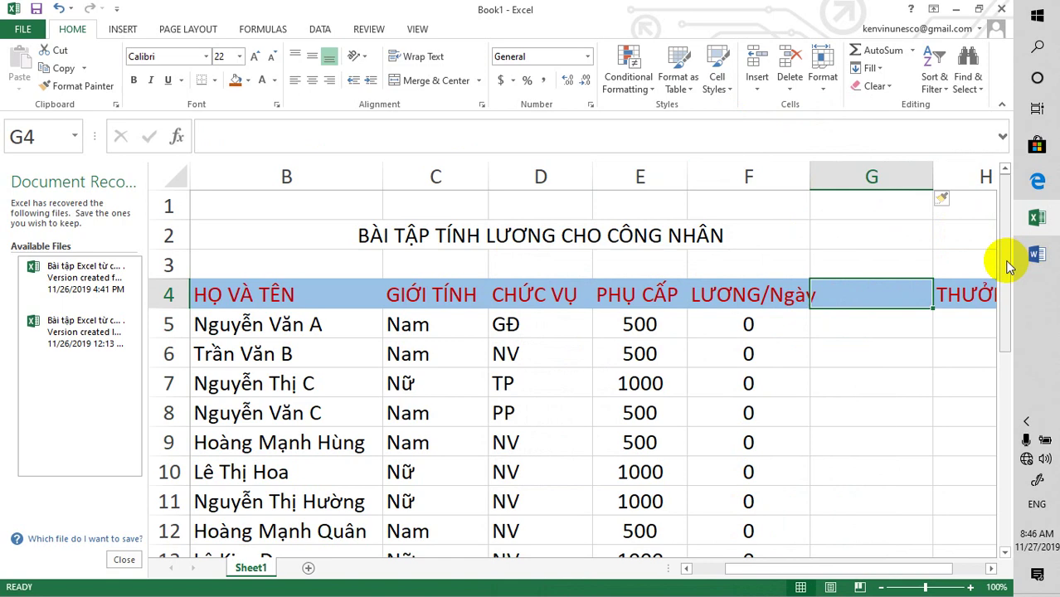
mouse_move(1002, 265)
left_mouse_down()
mouse_move(985, 355)
mouse_move(972, 254)
left_mouse_up()
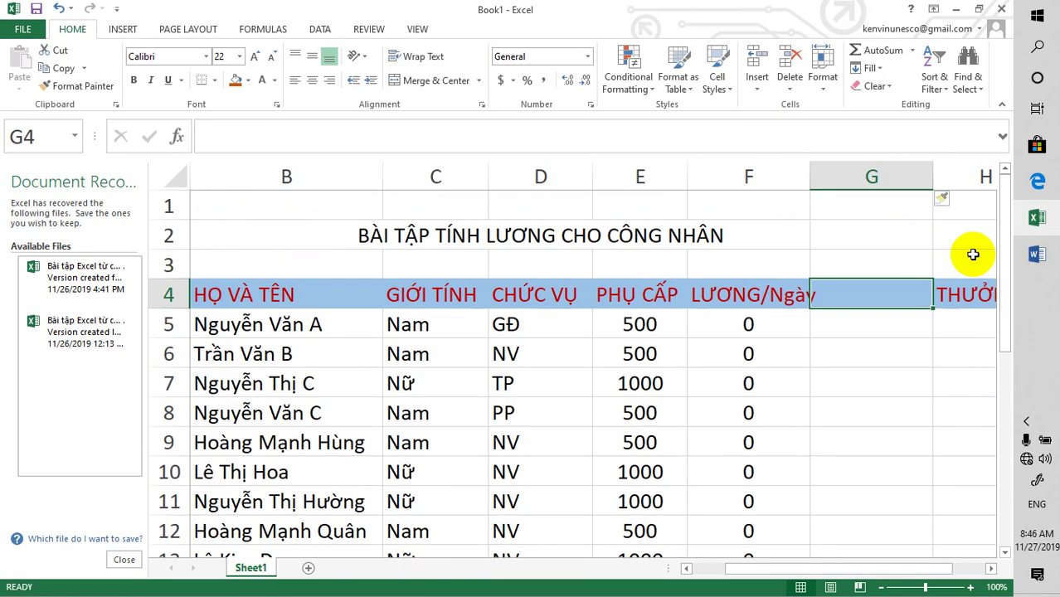
key("ctrl+z")
left_click(952, 224)
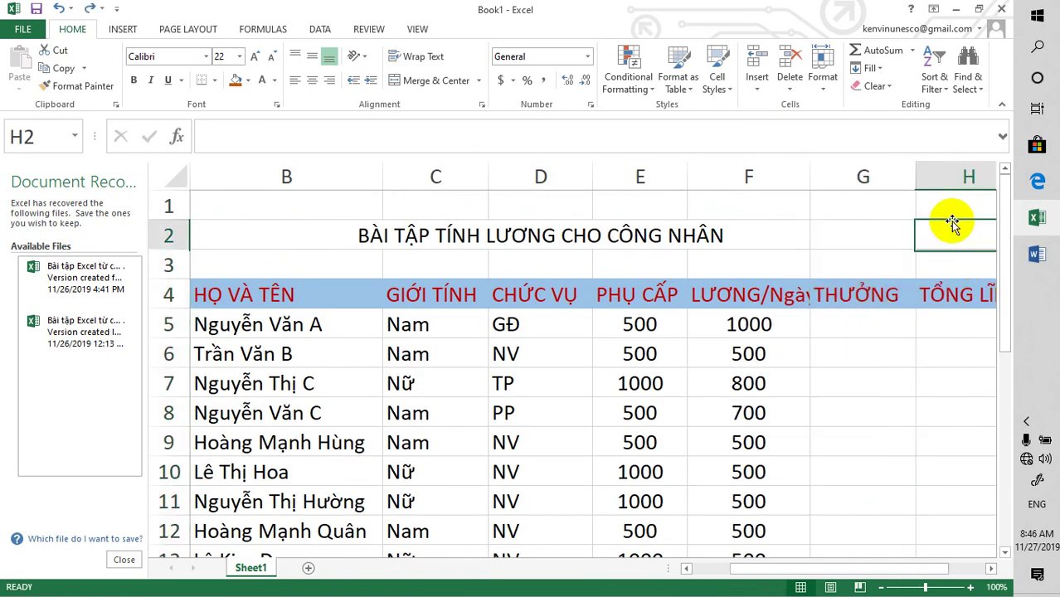
left_click(950, 209)
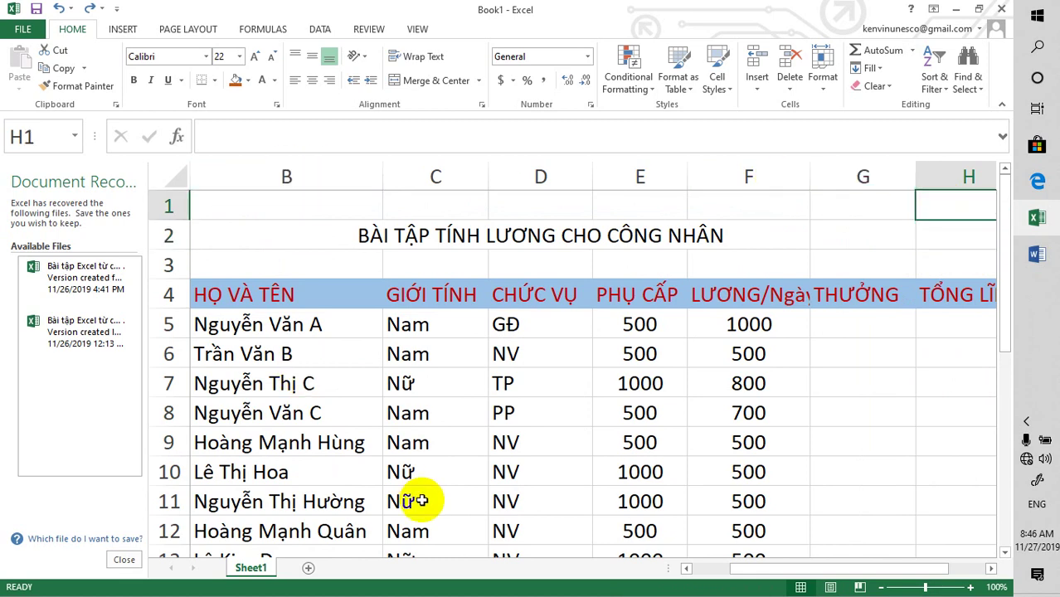
- Zoom the sheet to about 66% so the whole table from STT to TỔNG LĨNH fits
scroll(476, 383, "up", 8)
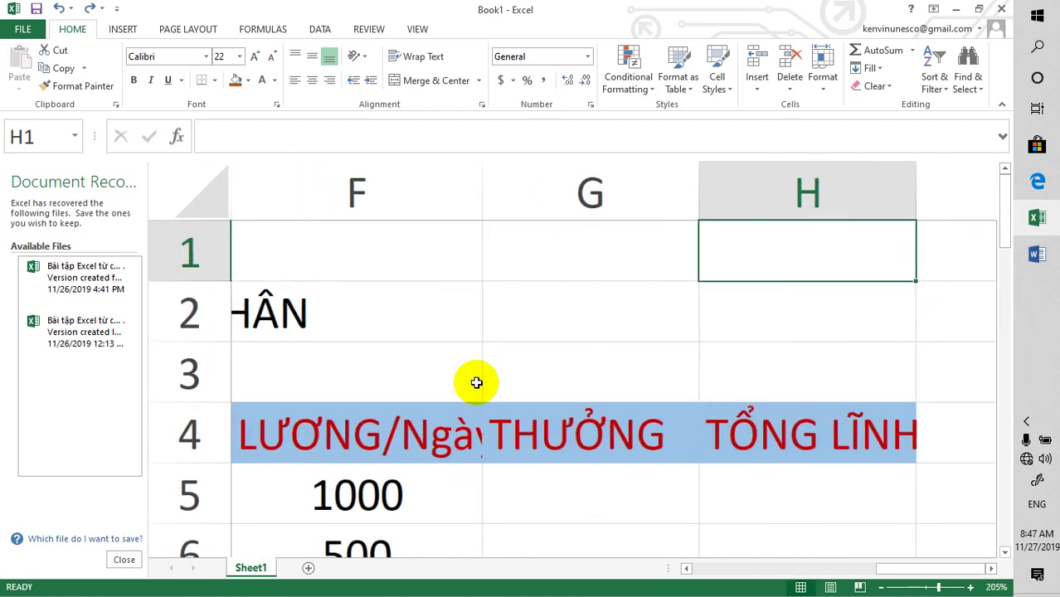
scroll(476, 382, "up", 2)
scroll(474, 380, "up", 2)
scroll(473, 380, "up", 1)
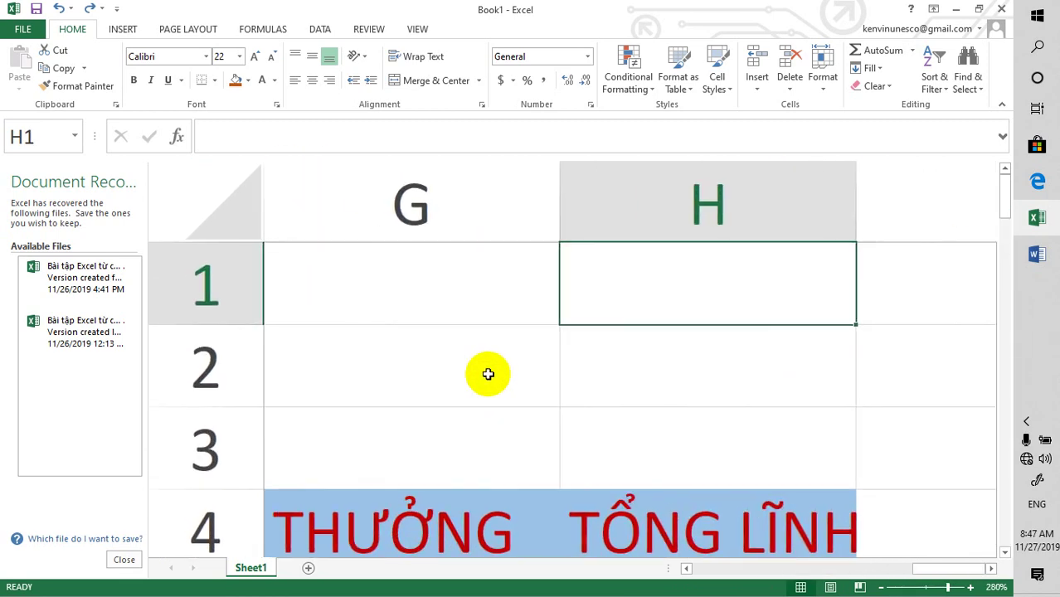
scroll(474, 379, "up", 1)
scroll(481, 378, "up", 4)
scroll(487, 374, "up", 2)
scroll(487, 374, "down", 2)
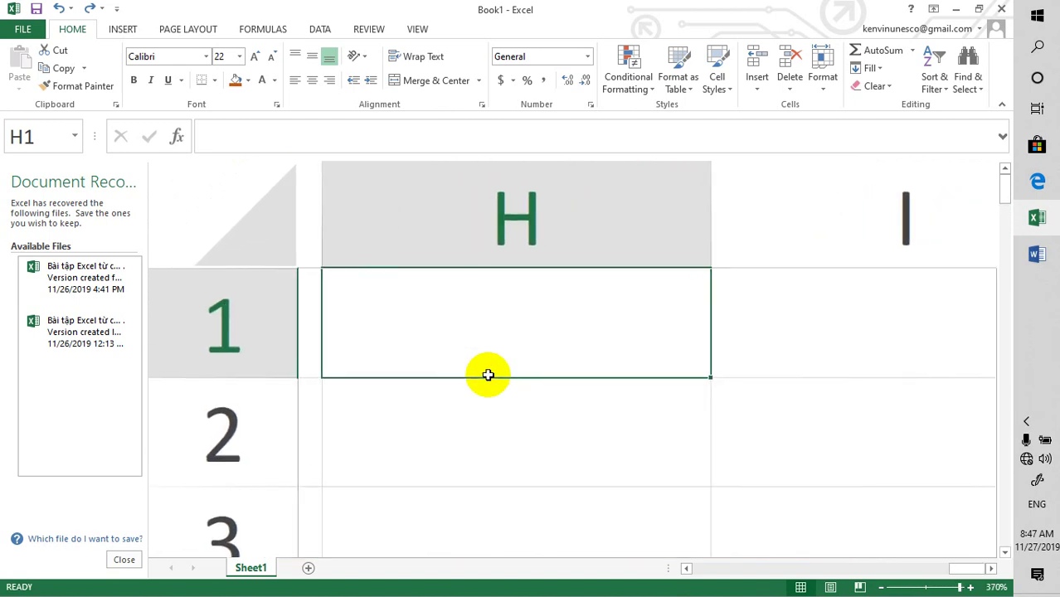
scroll(487, 375, "down", 4)
scroll(487, 375, "up", 1)
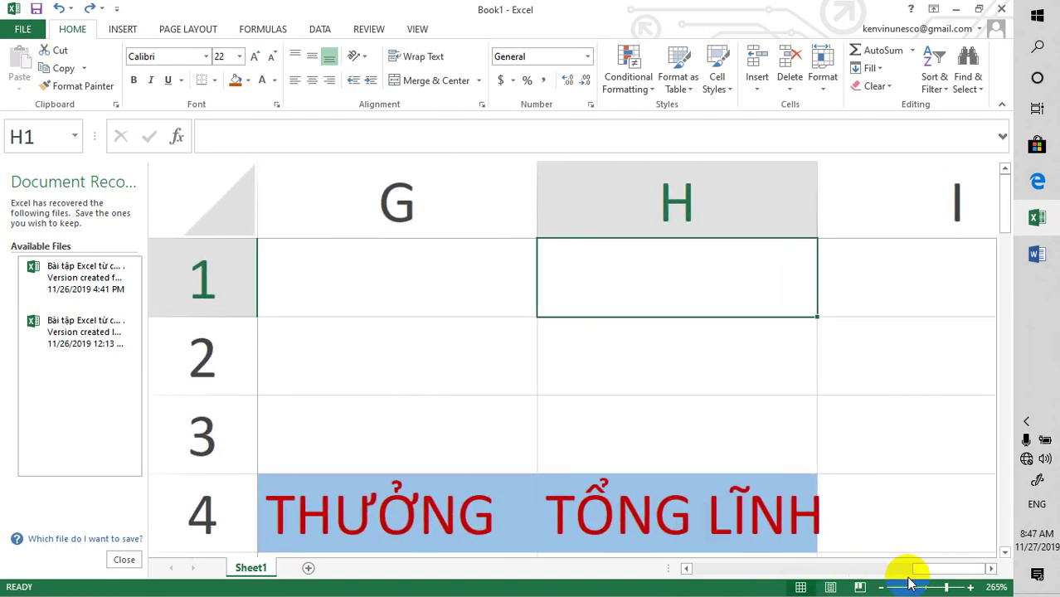
left_click_drag(941, 586, 909, 586)
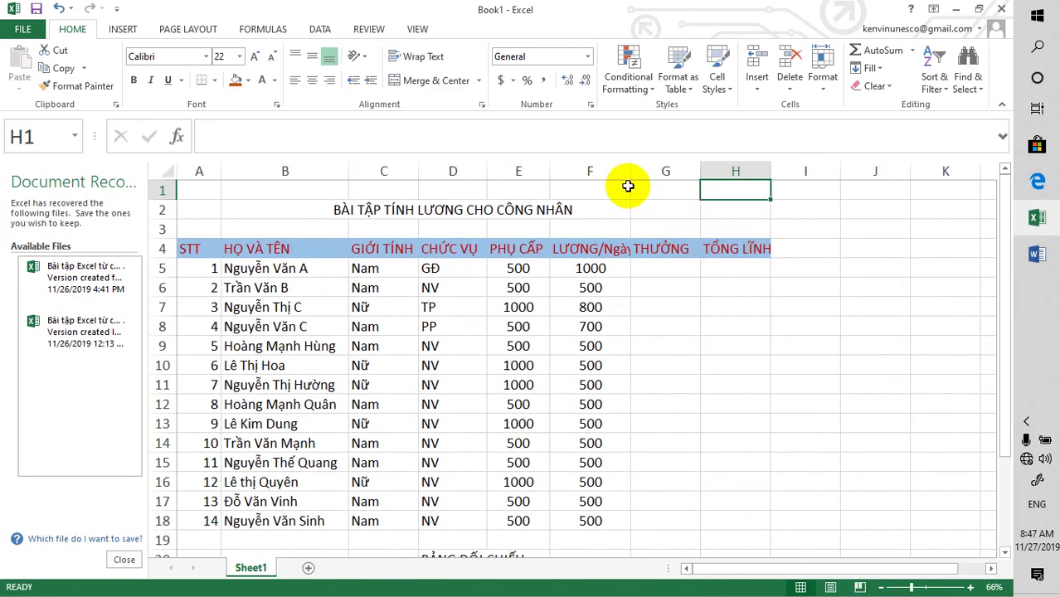
- Widen LƯƠNG/Ngày, insert a new column G before THƯỞNG, and start its NGÀY CÔNG header
left_click_drag(633, 171, 660, 172)
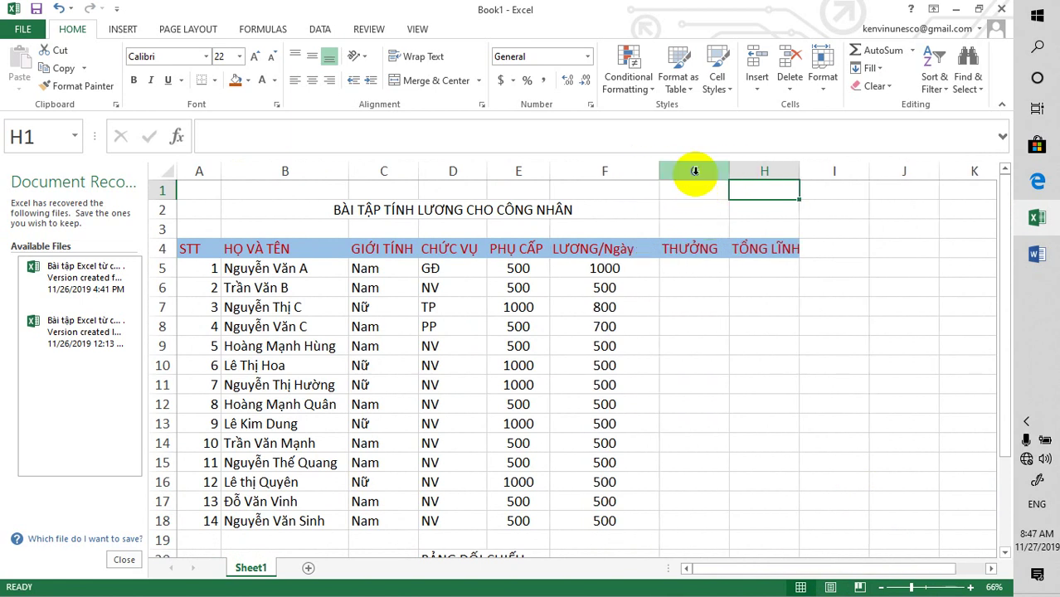
left_click(695, 171)
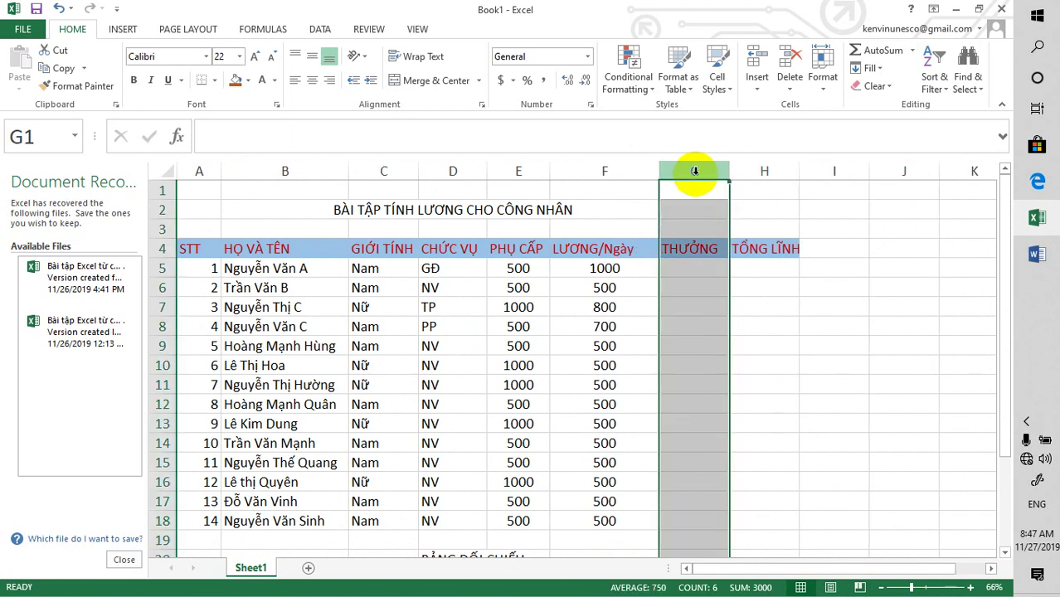
right_click(705, 170)
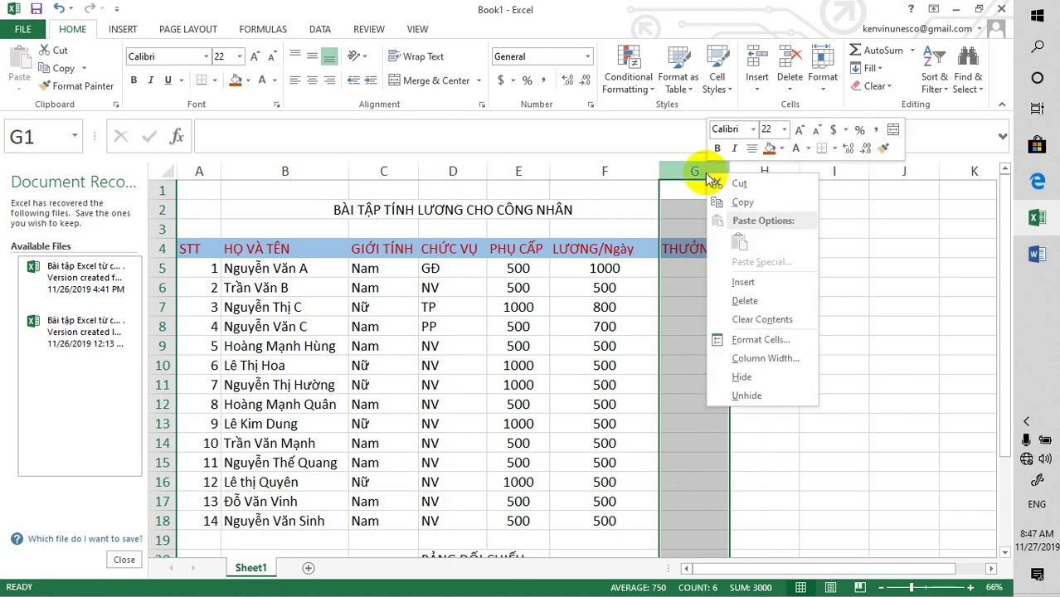
left_click(742, 283)
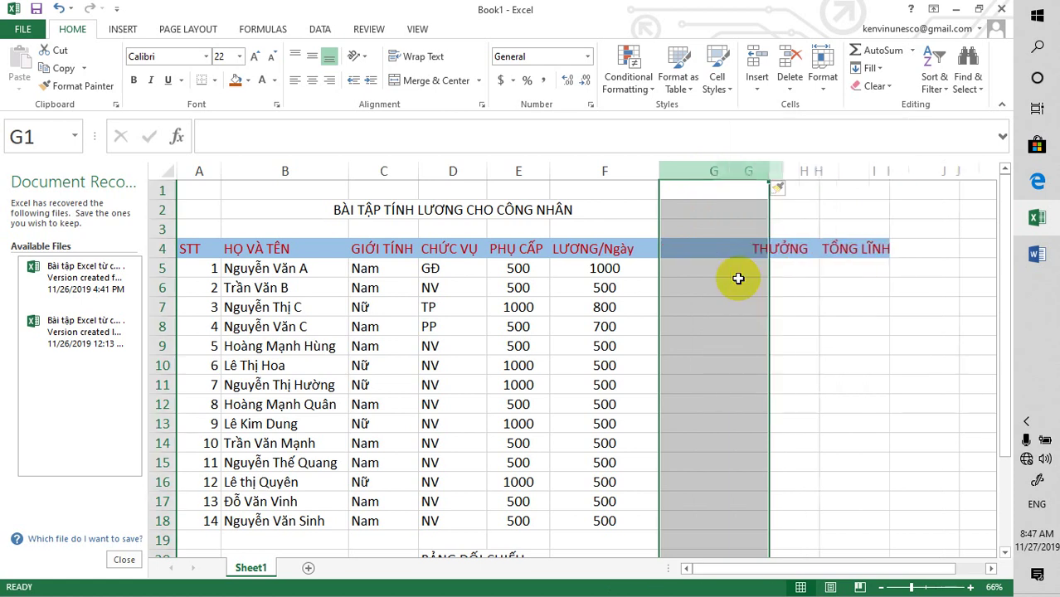
left_click(705, 247)
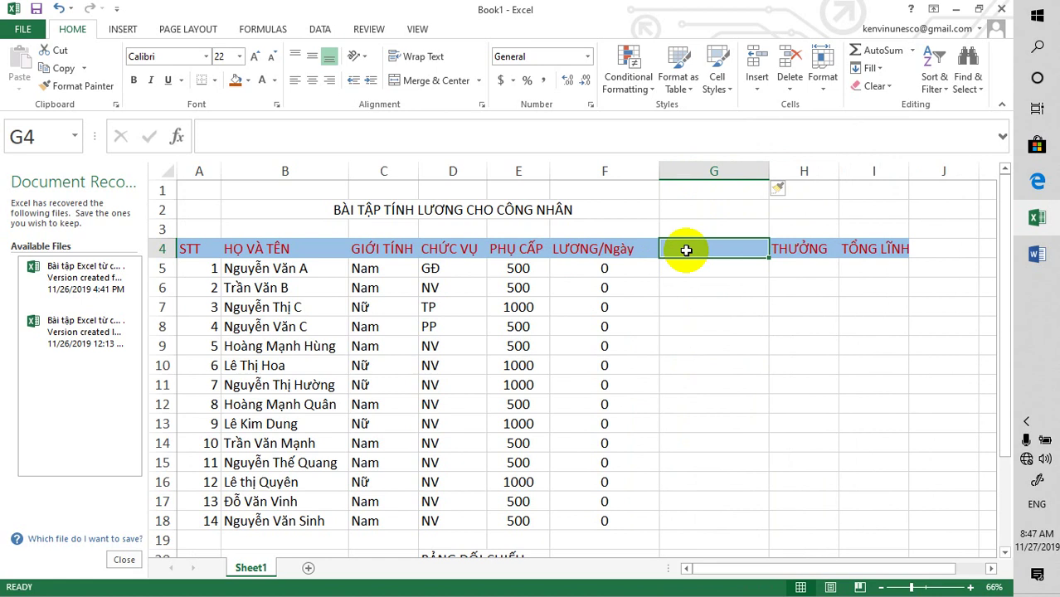
type("NGA")
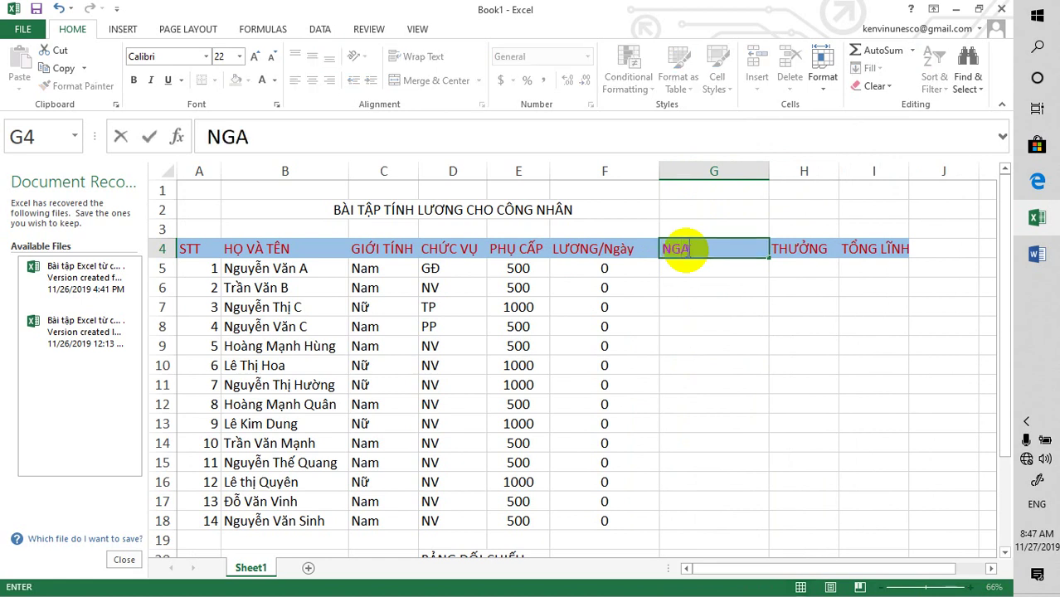
type("ÔN")
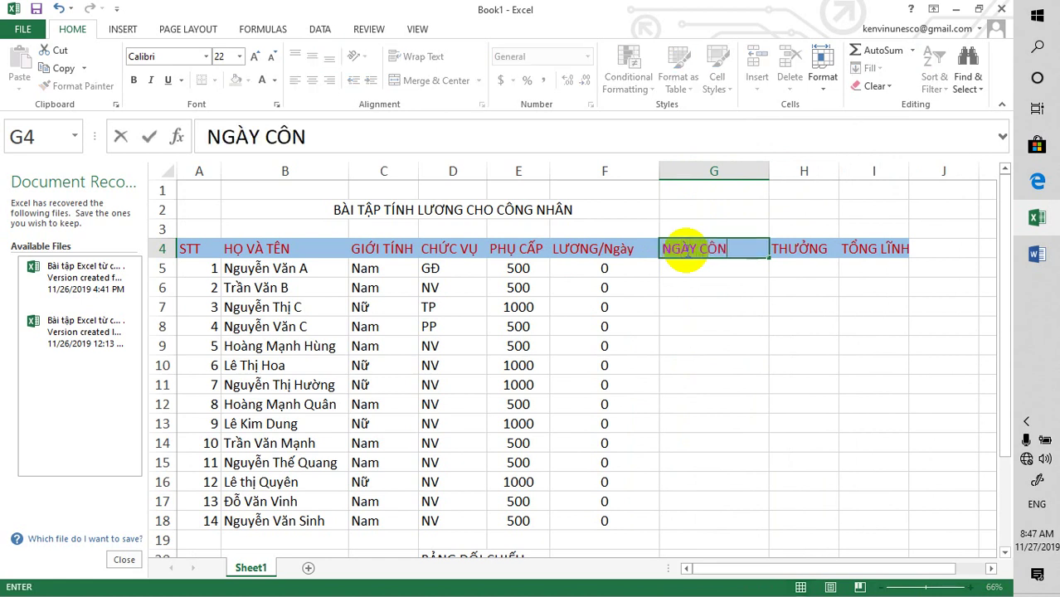
type("G")
- Confirm the NGÀY CÔNG header, then select H21:H25 and bring up its context menu
left_click(620, 270)
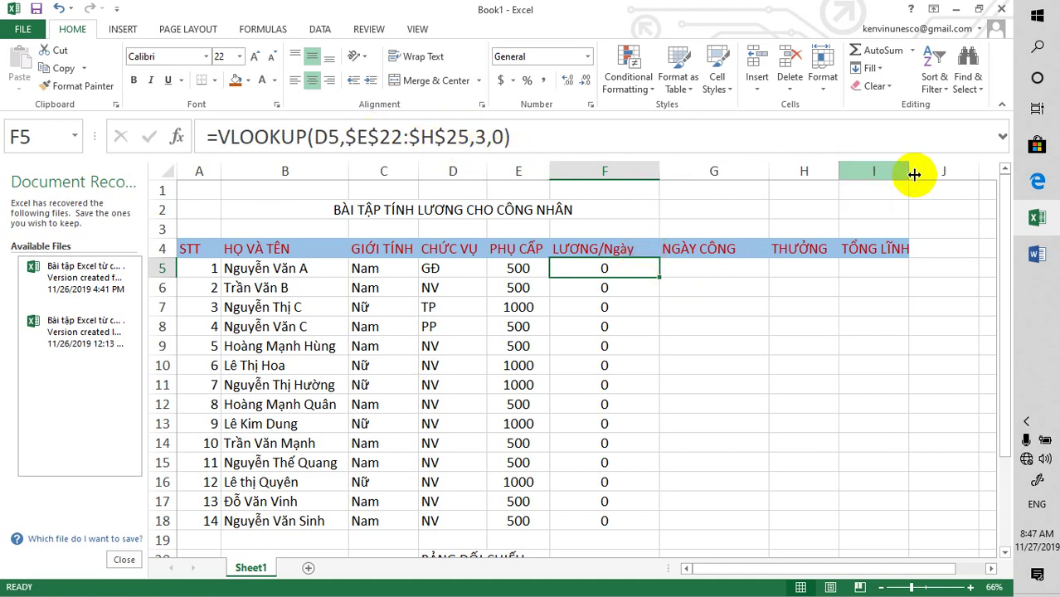
left_click_drag(1009, 214, 1009, 214)
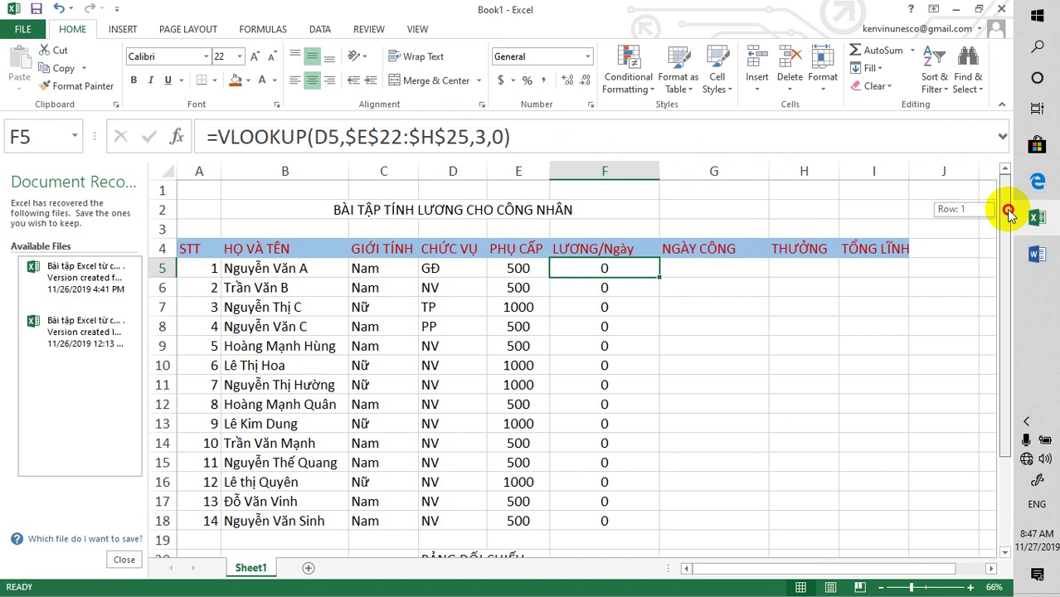
left_click_drag(1008, 214, 1006, 340)
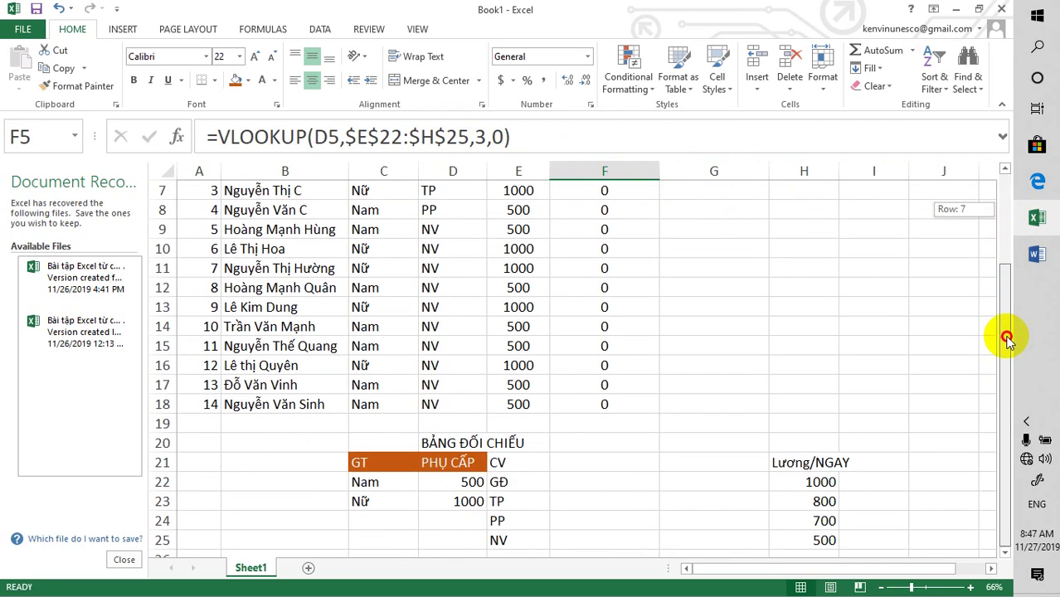
left_click_drag(1007, 340, 1007, 340)
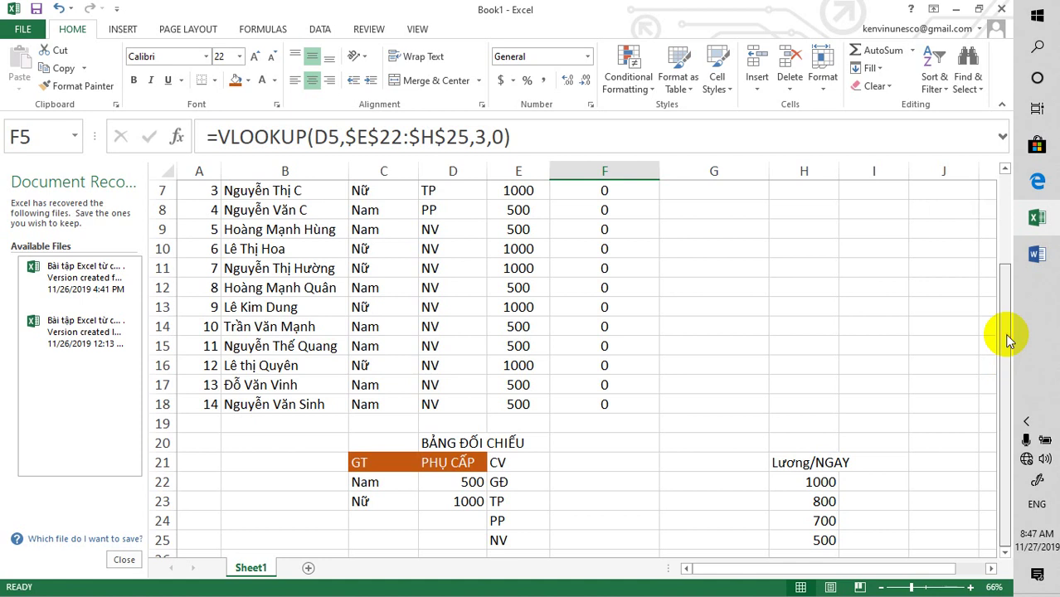
left_click_drag(787, 464, 823, 540)
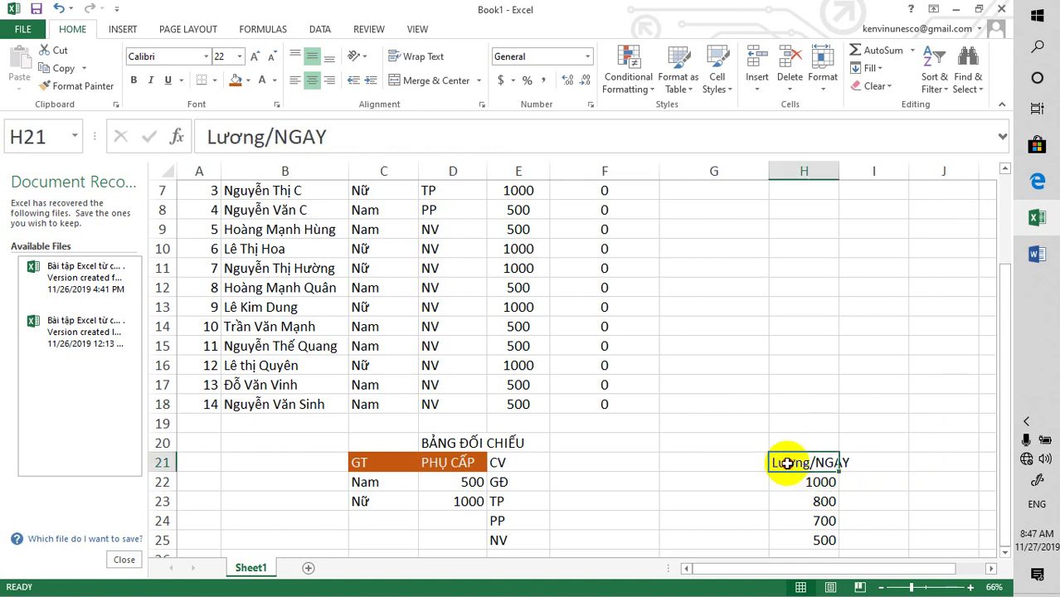
right_click(816, 468)
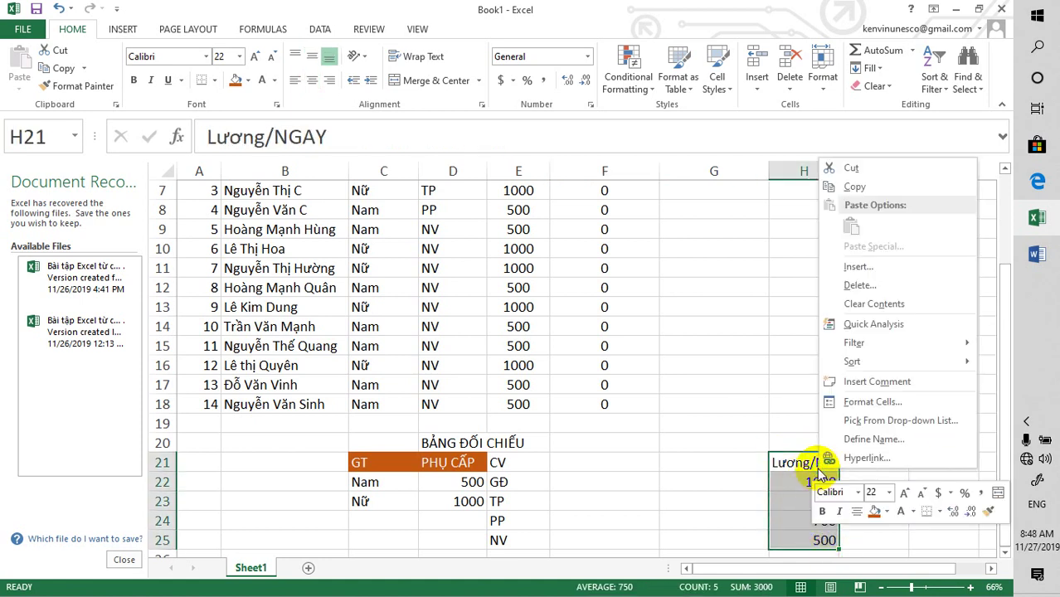
- Cut the Lương/NGAY block from H21:H25 and paste it at G21
left_click(857, 169)
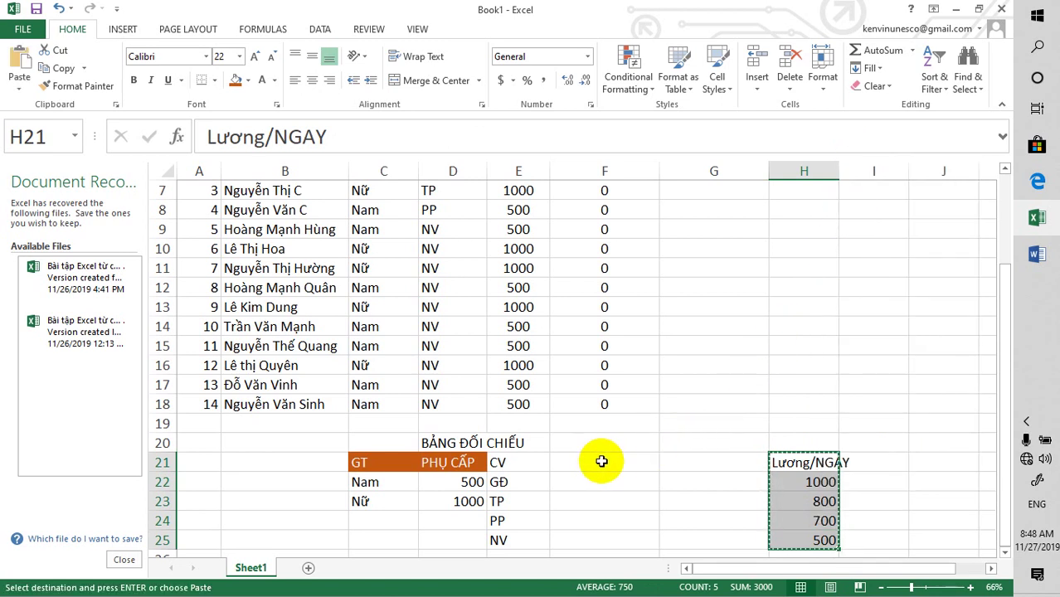
left_click(674, 463)
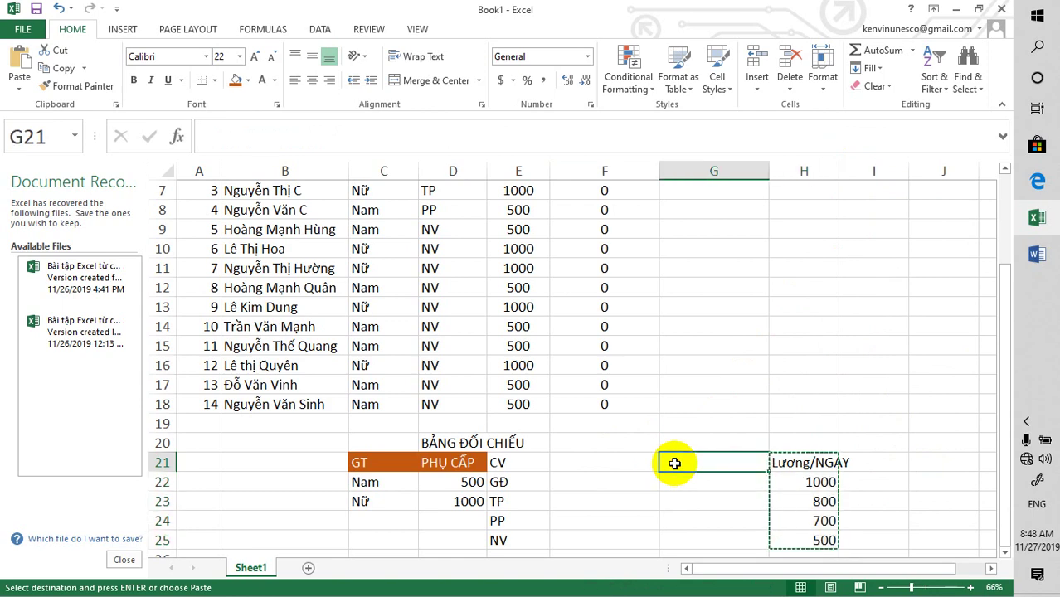
key("ctrl+v")
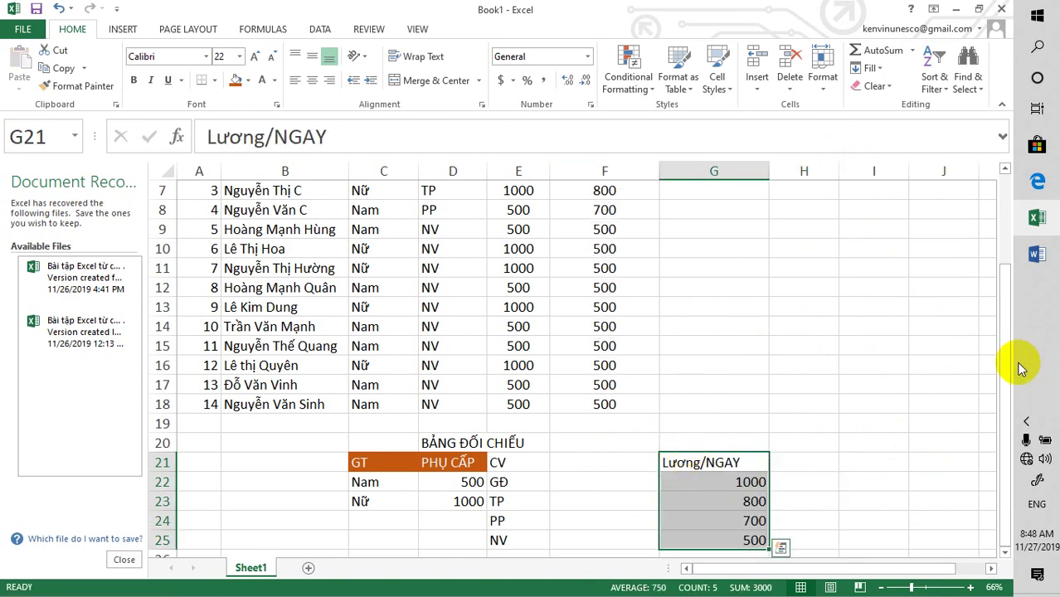
left_click_drag(1004, 366, 1000, 242)
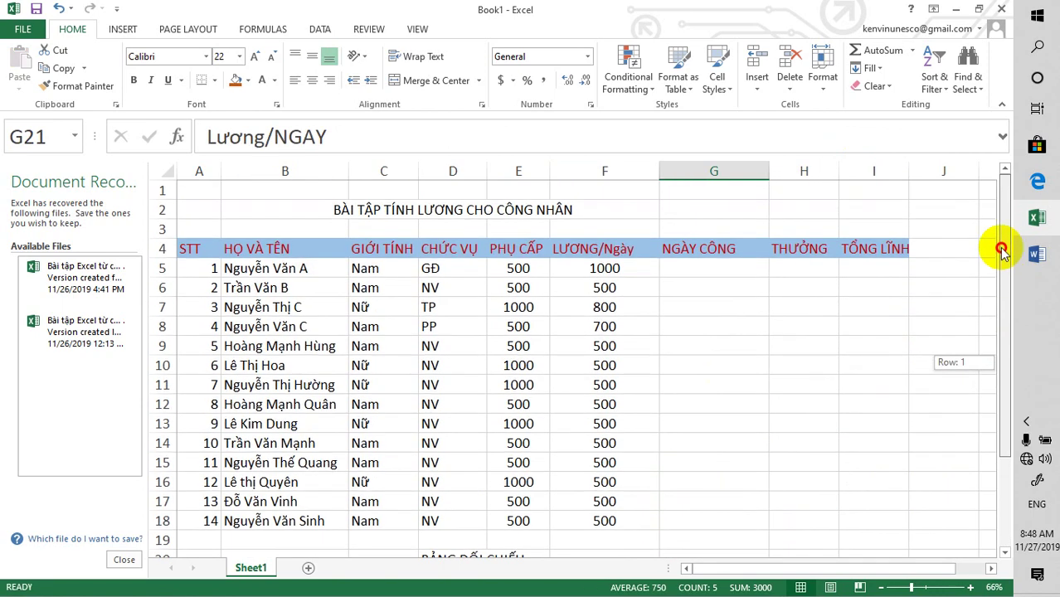
- Enter working days 20, 23, 24, 25, 21, 23, 24, 25, 23, 24, 24, 24, 25, 26 down G5:G18
left_click(697, 269)
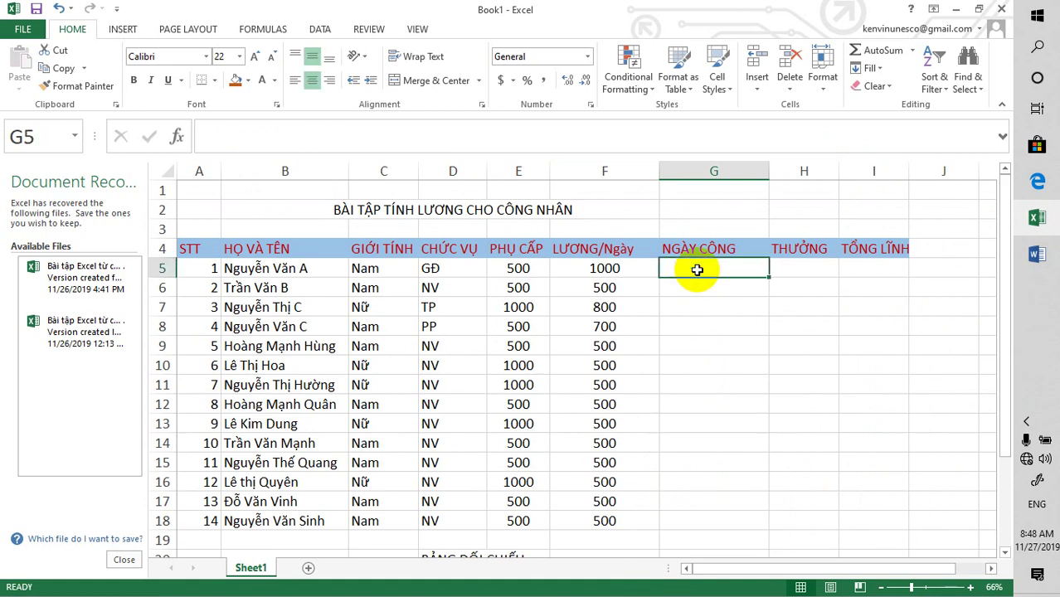
type("20")
key("Return")
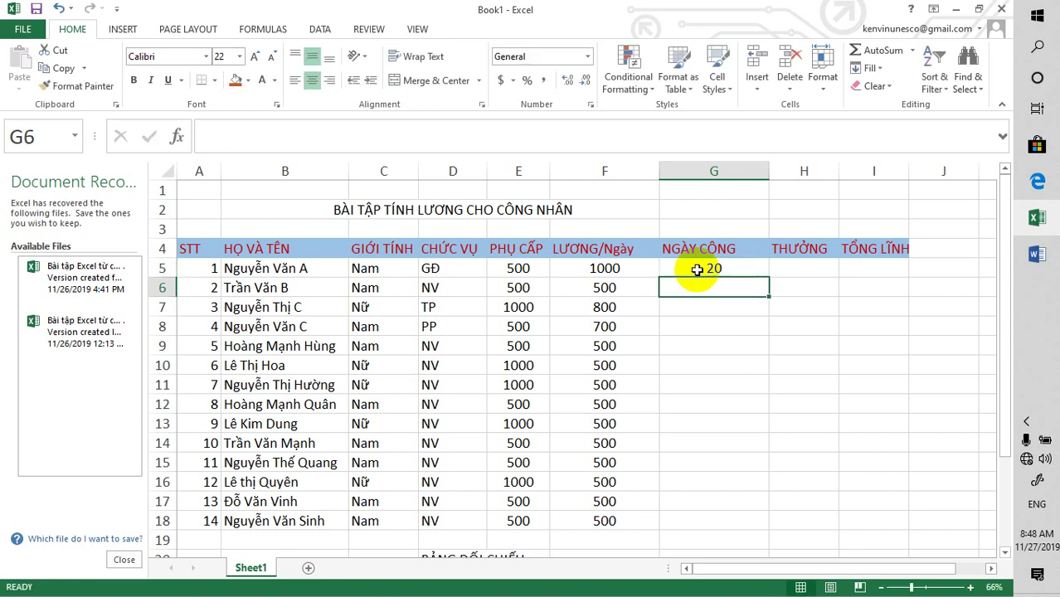
type("23")
key("Return")
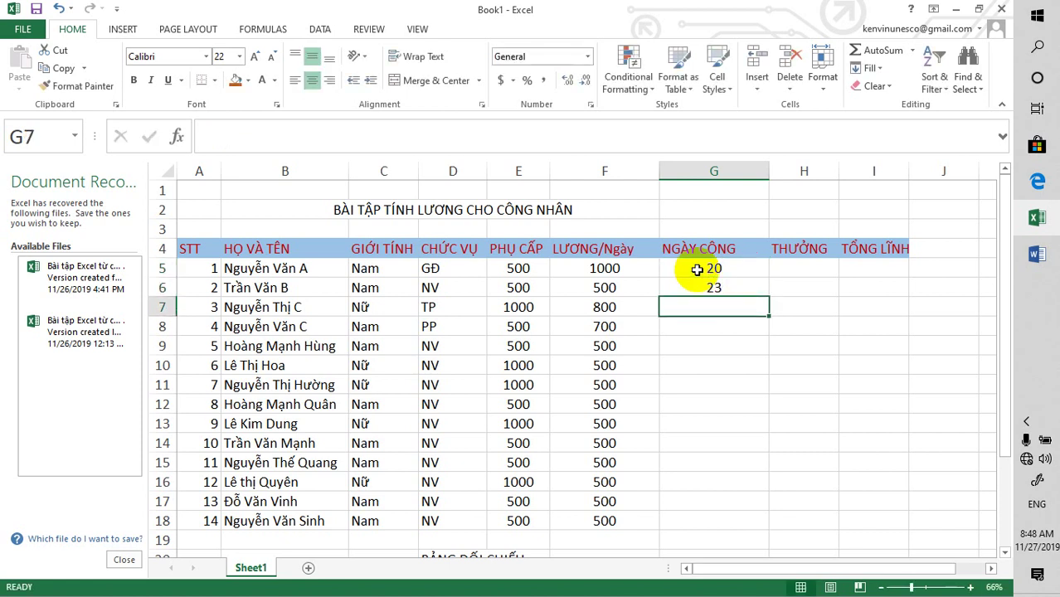
type("24")
key("Return")
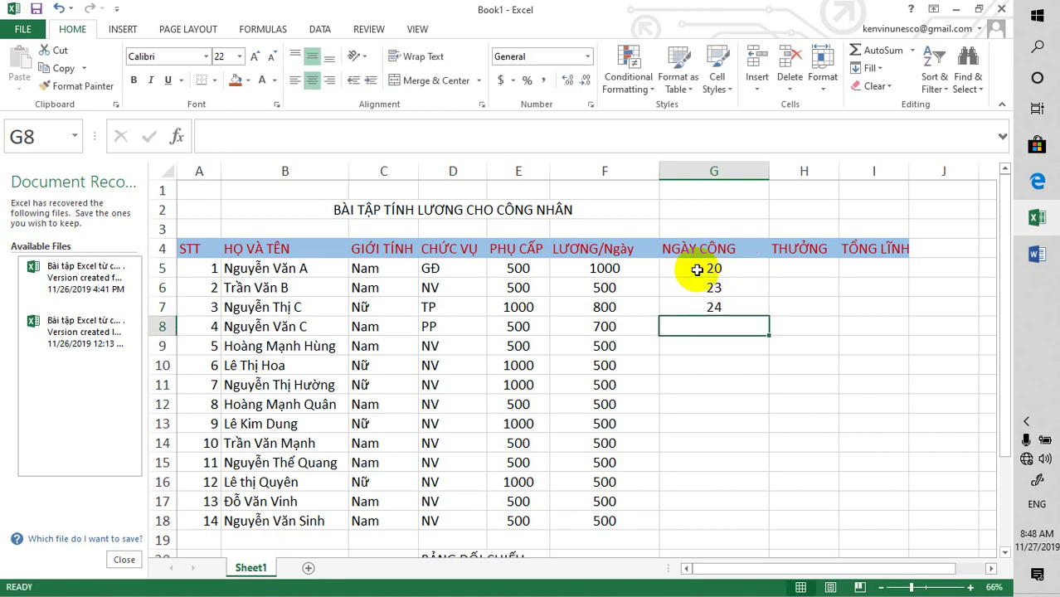
type("25")
key("Return")
type("2")
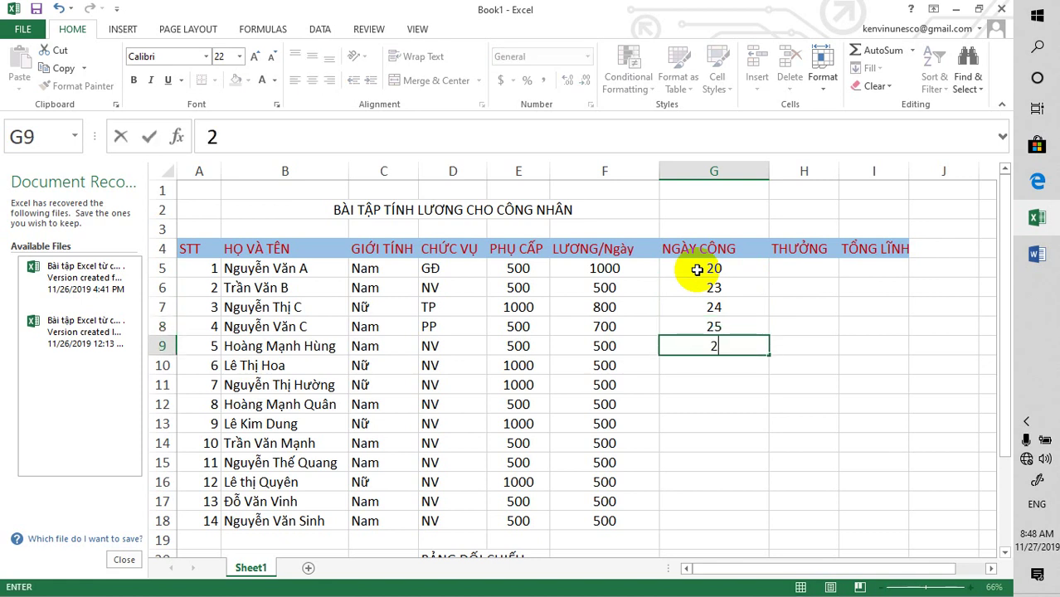
type("1")
key("Return")
type("23")
key("Return")
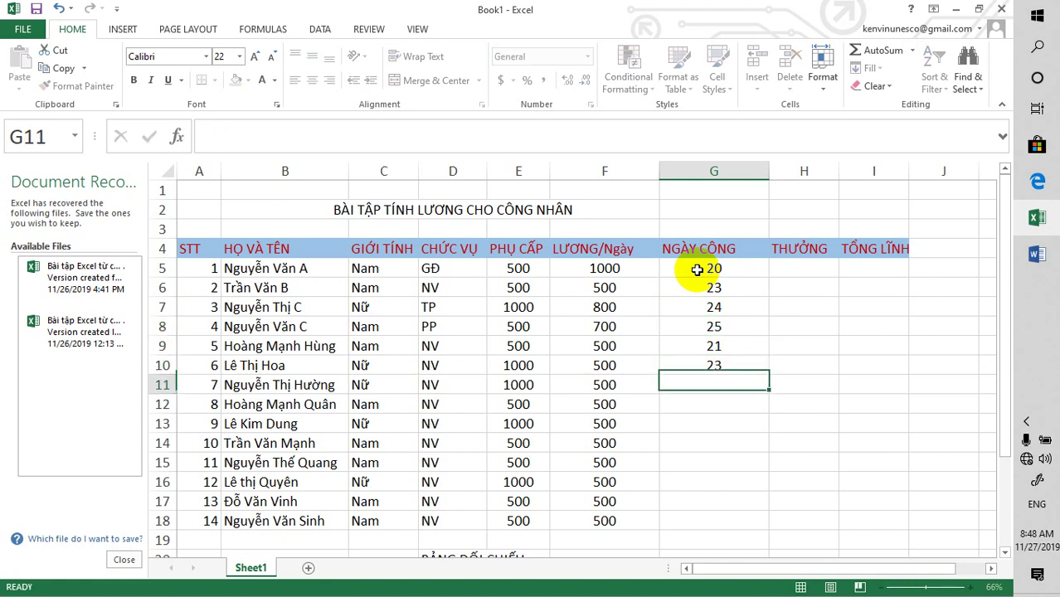
type("24")
key("Return")
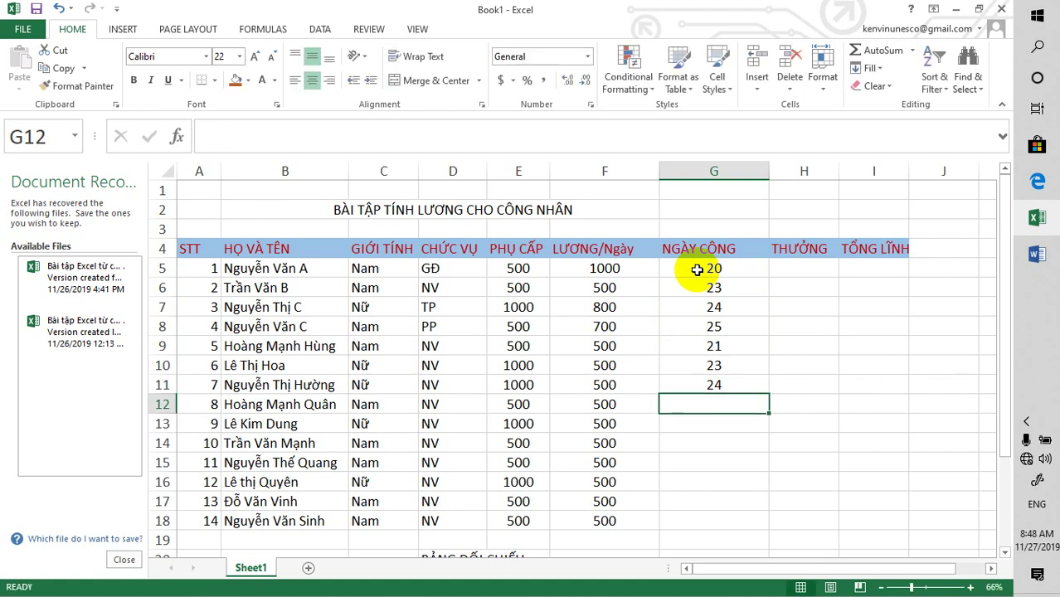
type("25")
key("Return")
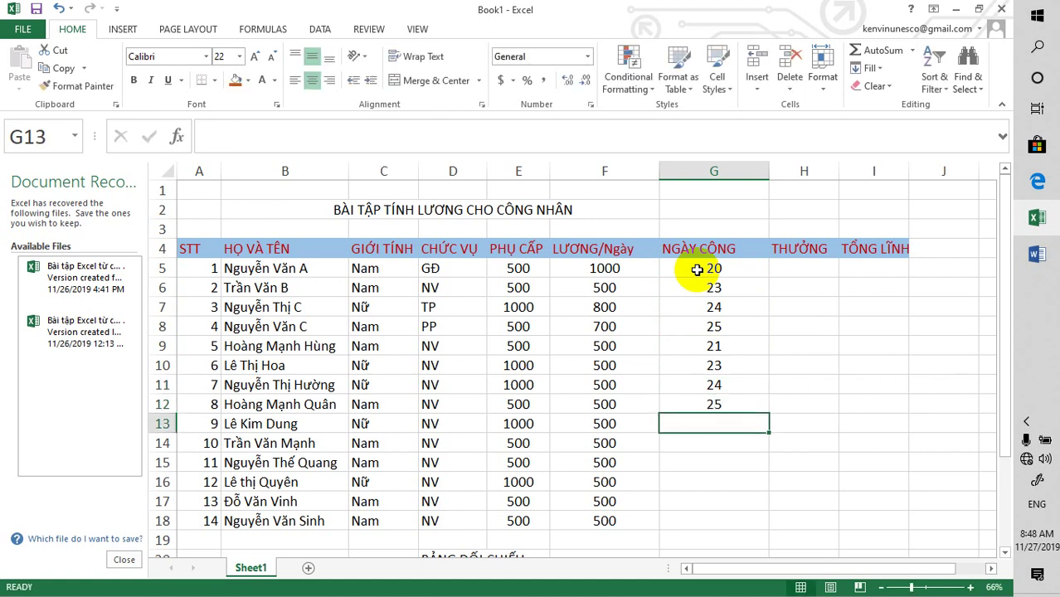
type("23")
key("Return")
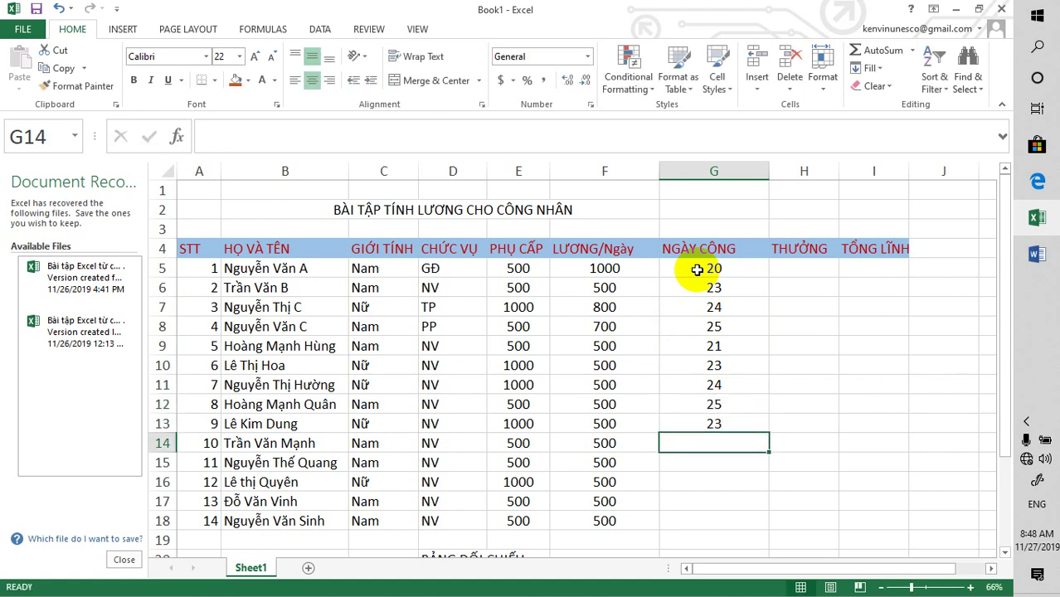
type("24")
key("Return")
type("2")
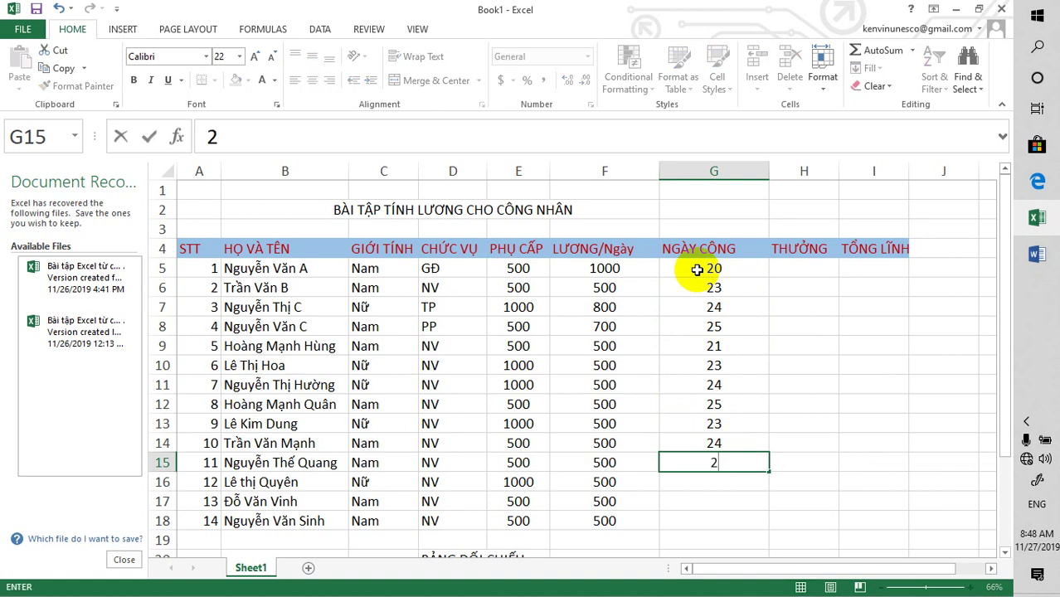
type("4")
key("Return")
type("24")
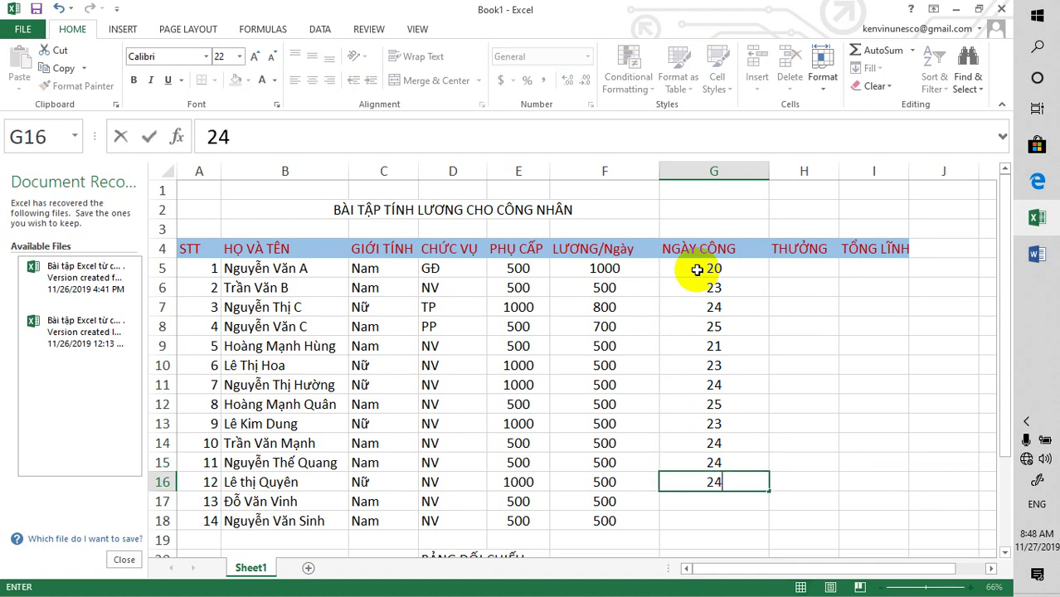
key("Return")
type("25")
key("Return")
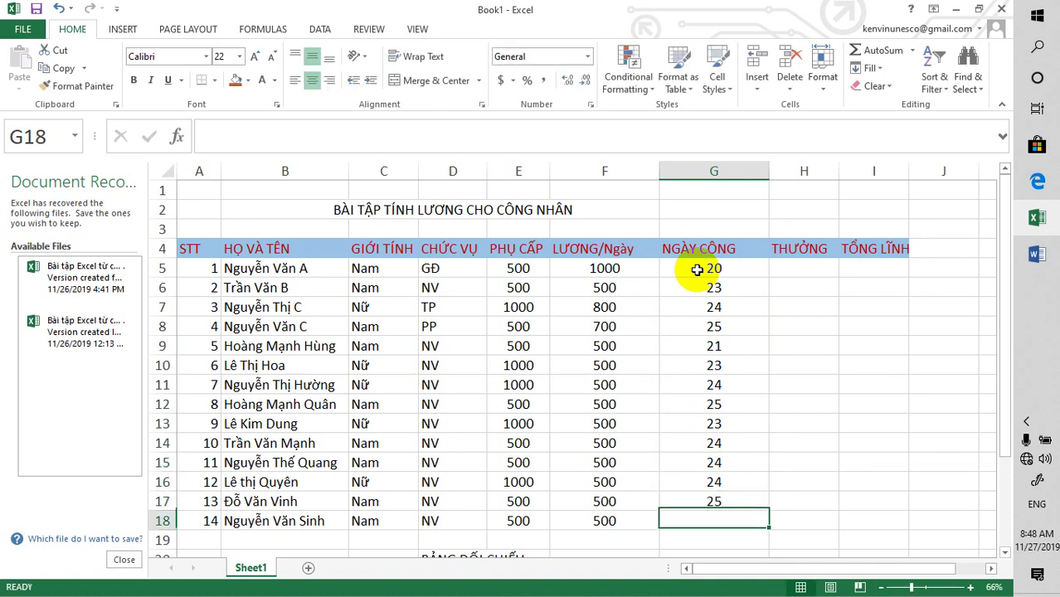
type("26")
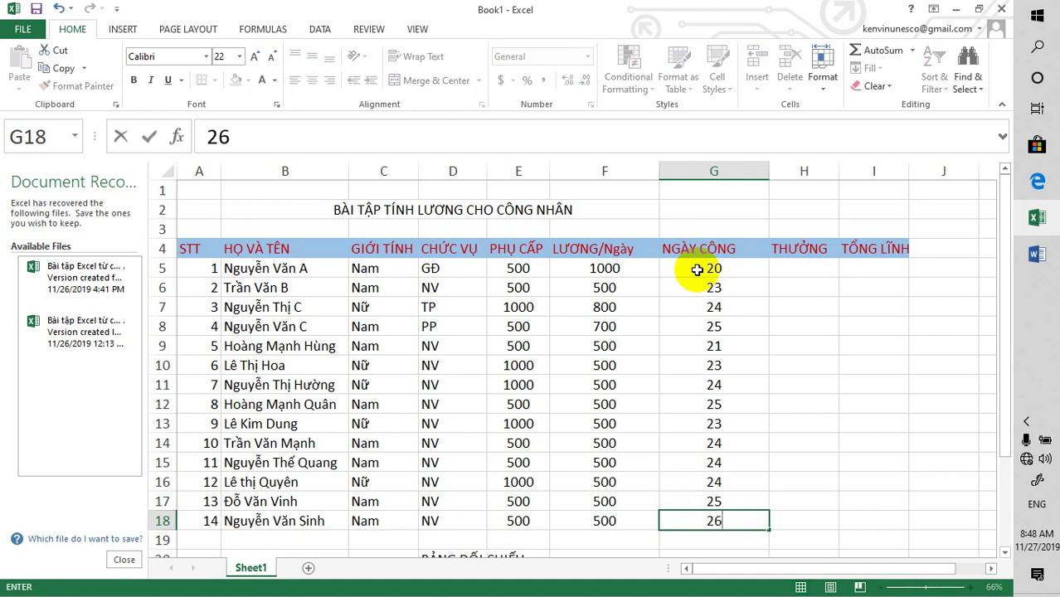
- Commit 26 in G18 and narrow columns G and F
left_click(798, 267)
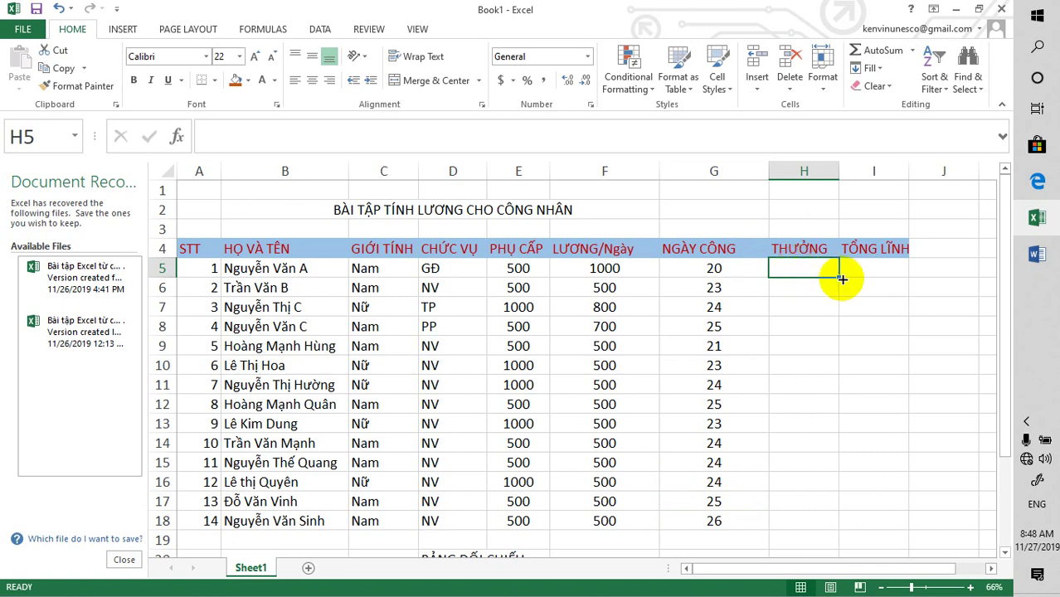
left_click_drag(1004, 251, 1003, 355)
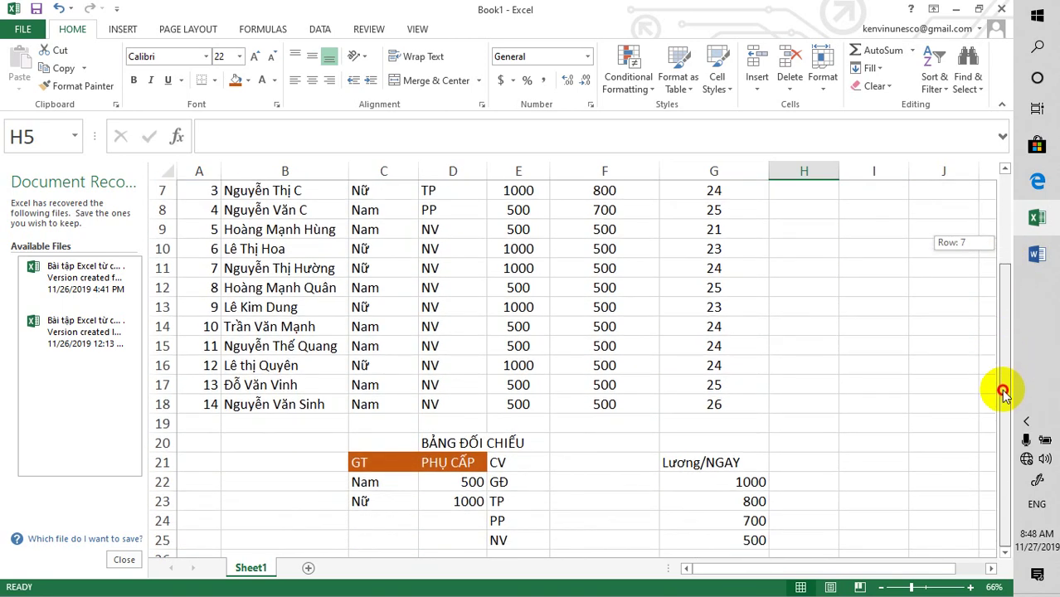
left_click_drag(769, 168, 752, 168)
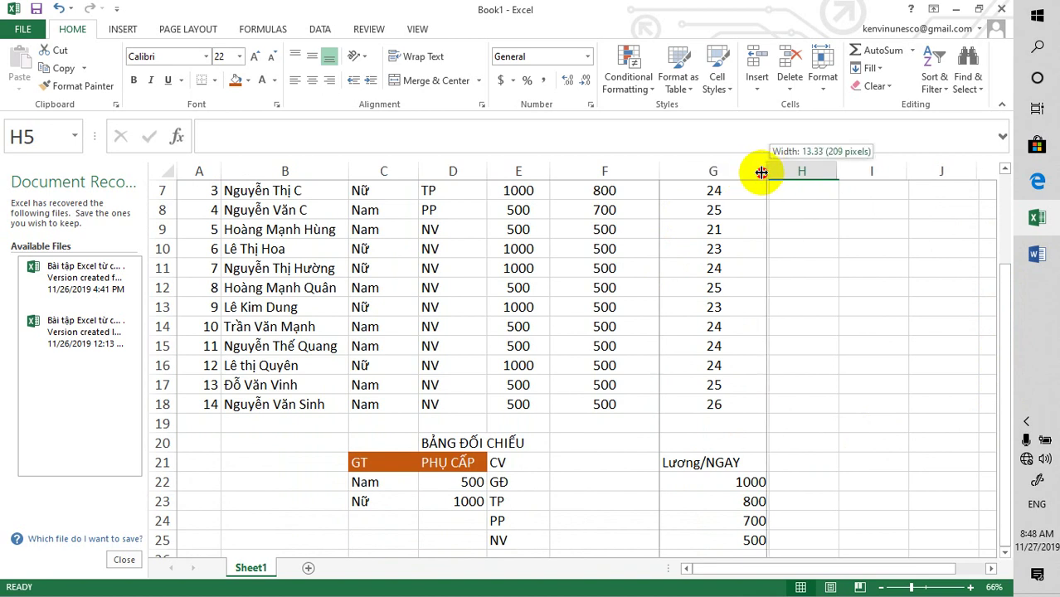
left_click_drag(659, 168, 647, 168)
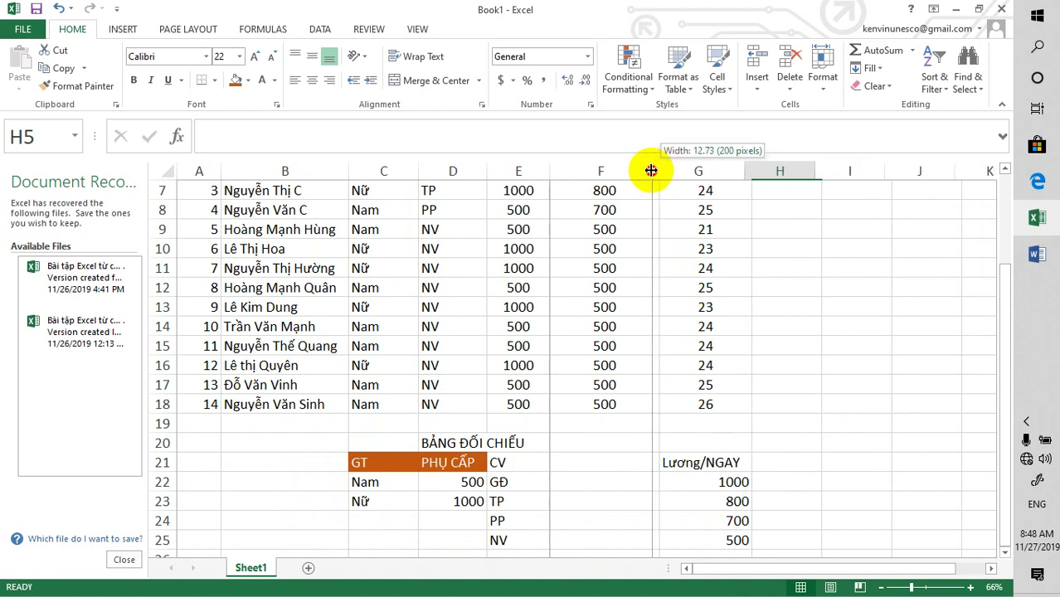
- Type the heading THƯƠNG into cell I21
left_click(828, 463)
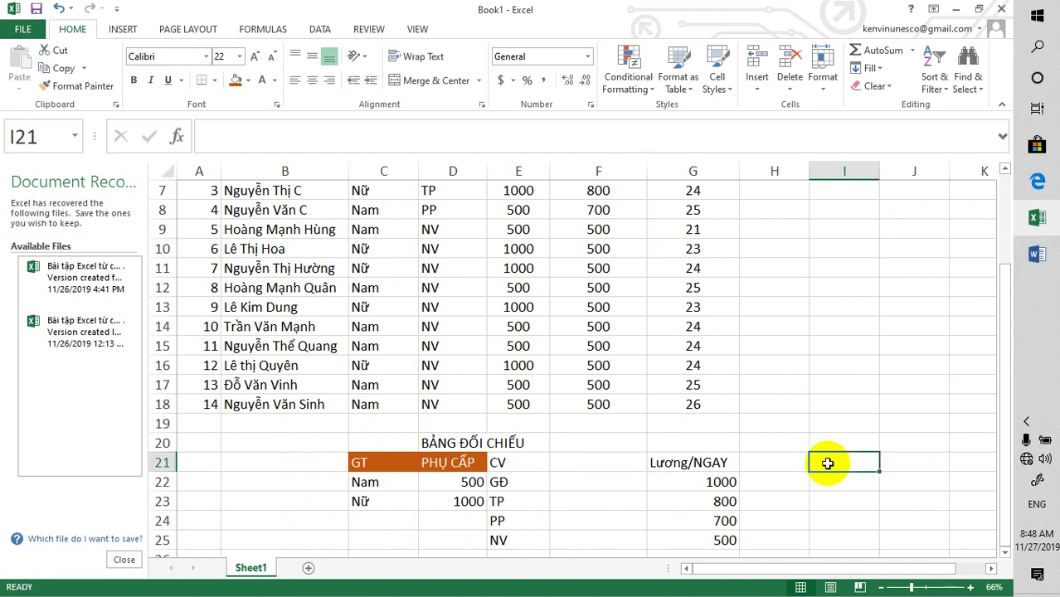
type("THƯƠN")
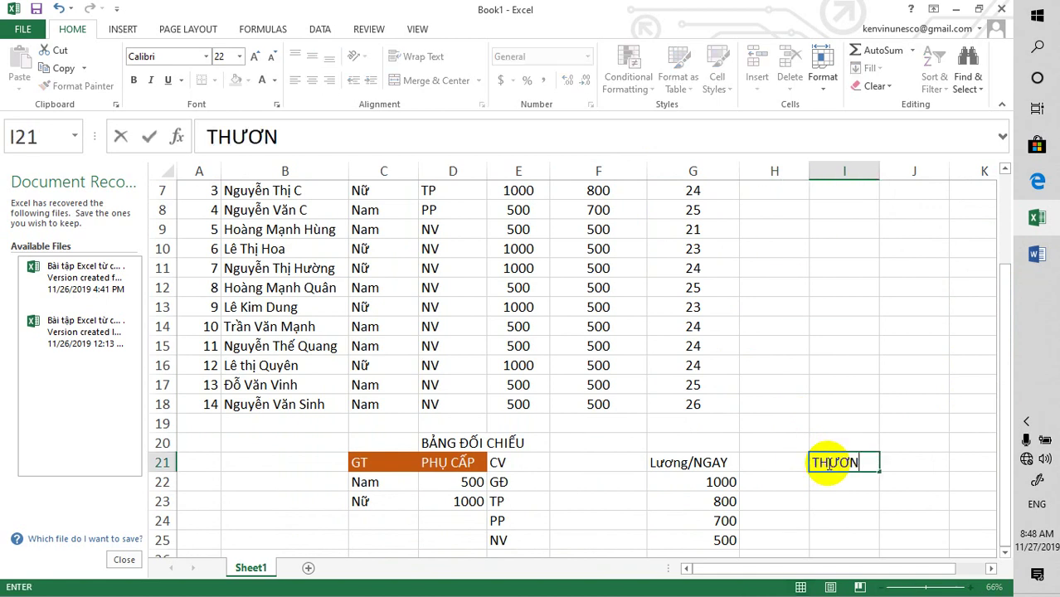
type("G")
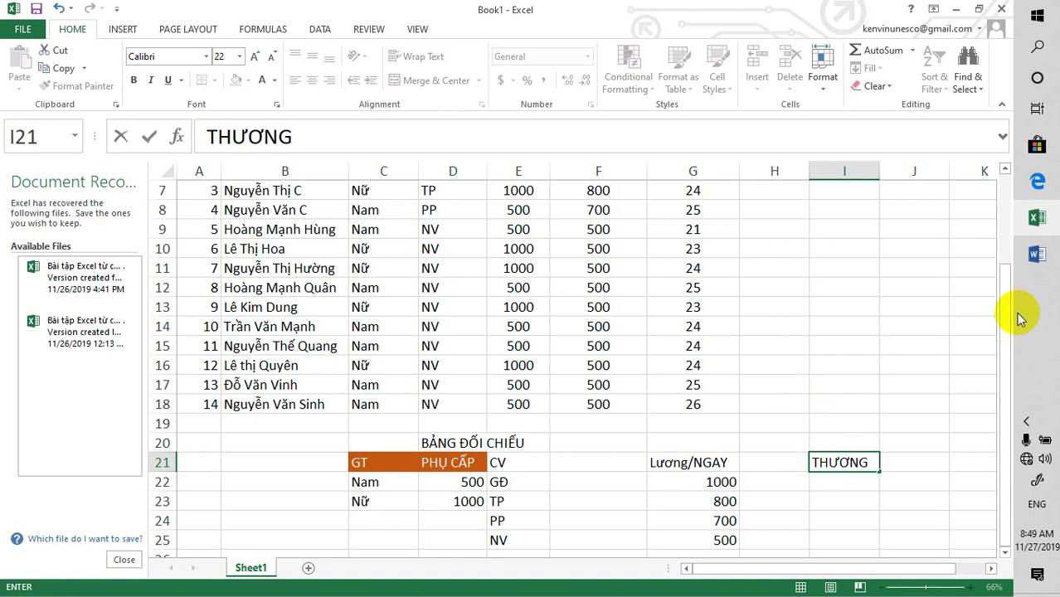
left_click(1003, 319)
left_click_drag(1003, 320, 999, 241)
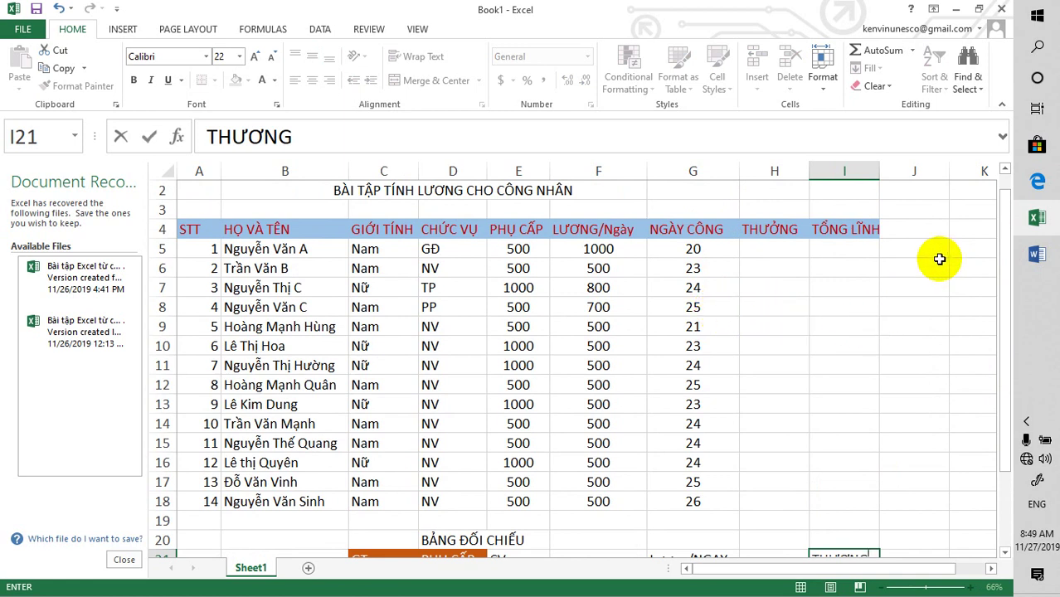
left_click_drag(1005, 265, 1011, 406)
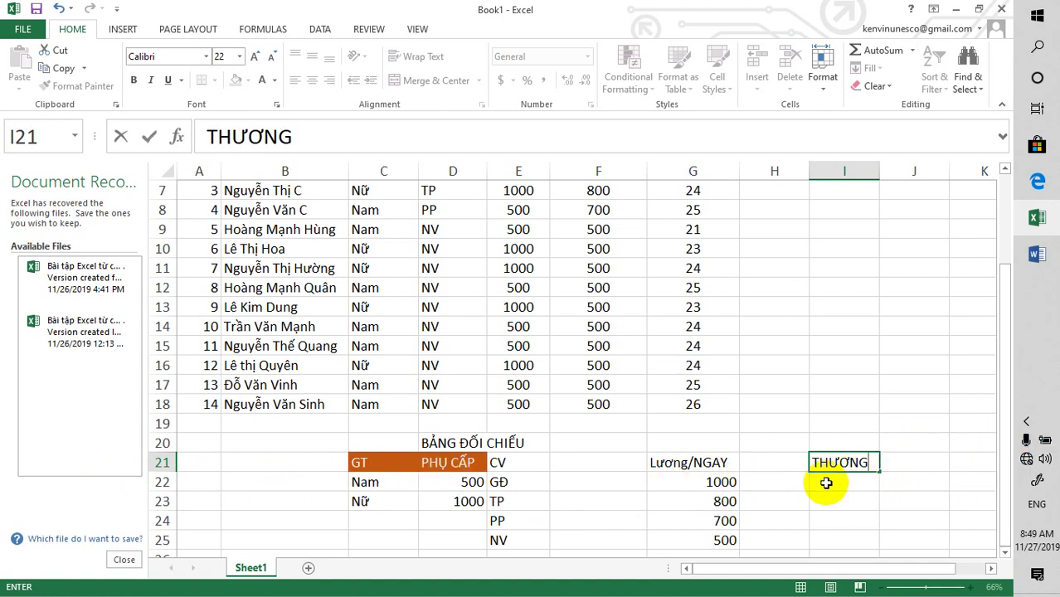
- Title the table THUONG in A21 and map 25 days to a 1000 bonus
left_click(204, 464)
type("TH")
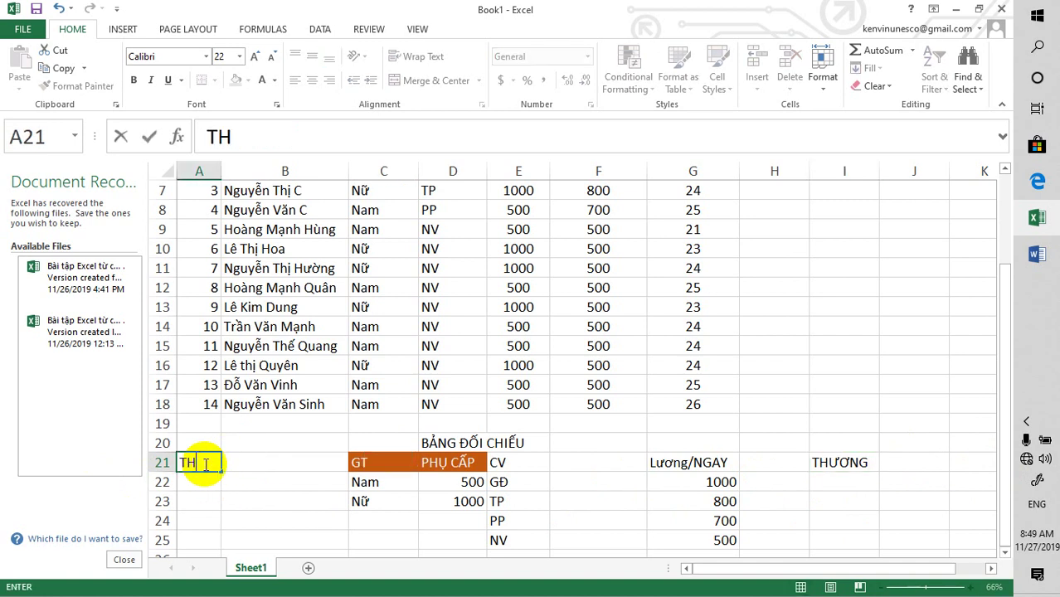
type("UONG")
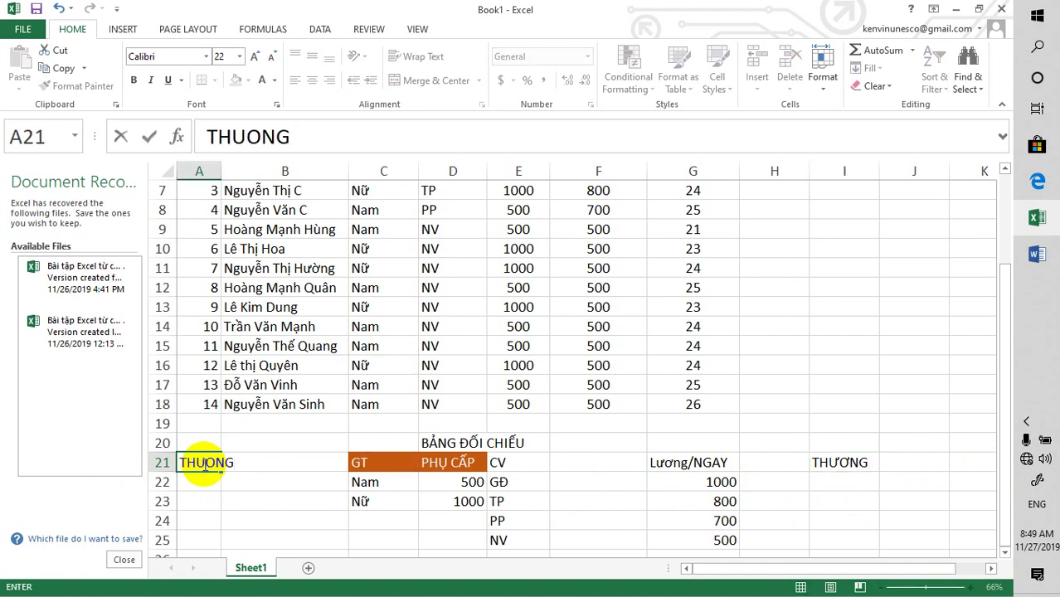
left_click(191, 487)
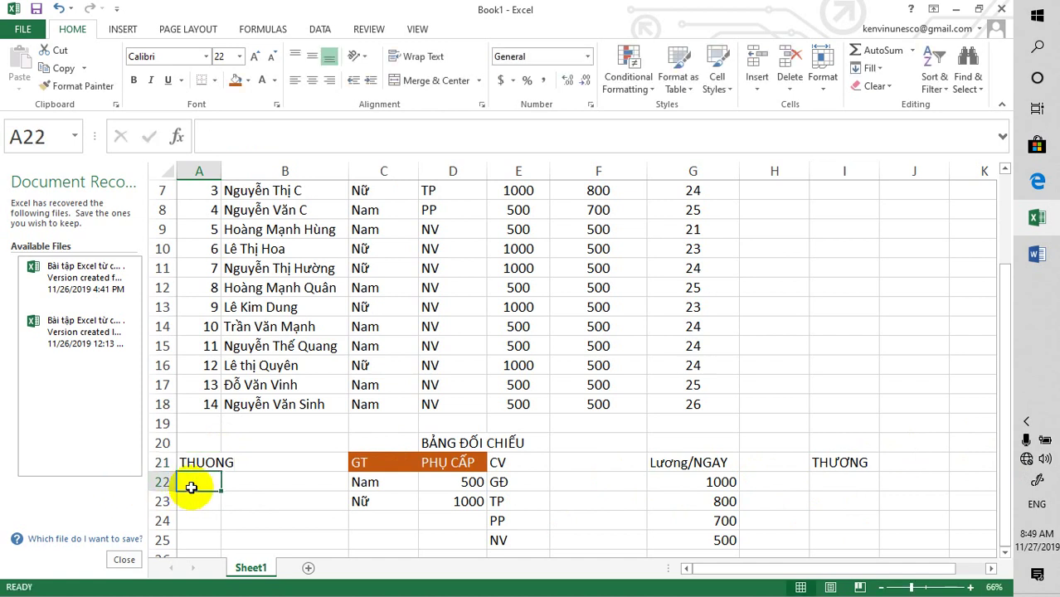
type("5")
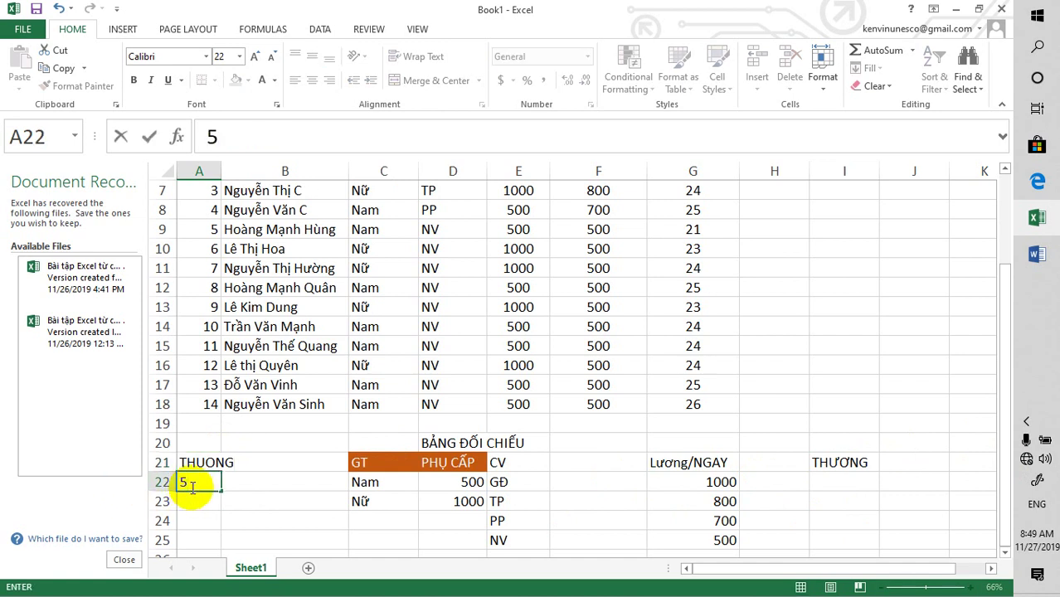
key("BackSpace")
type("5")
key("ctrl+Return")
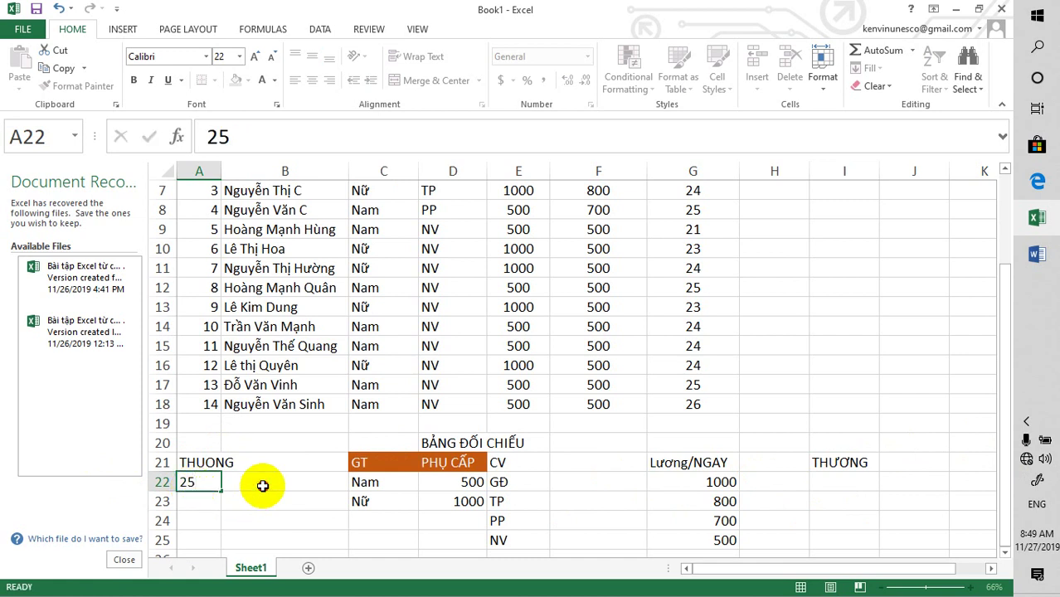
left_click(262, 486)
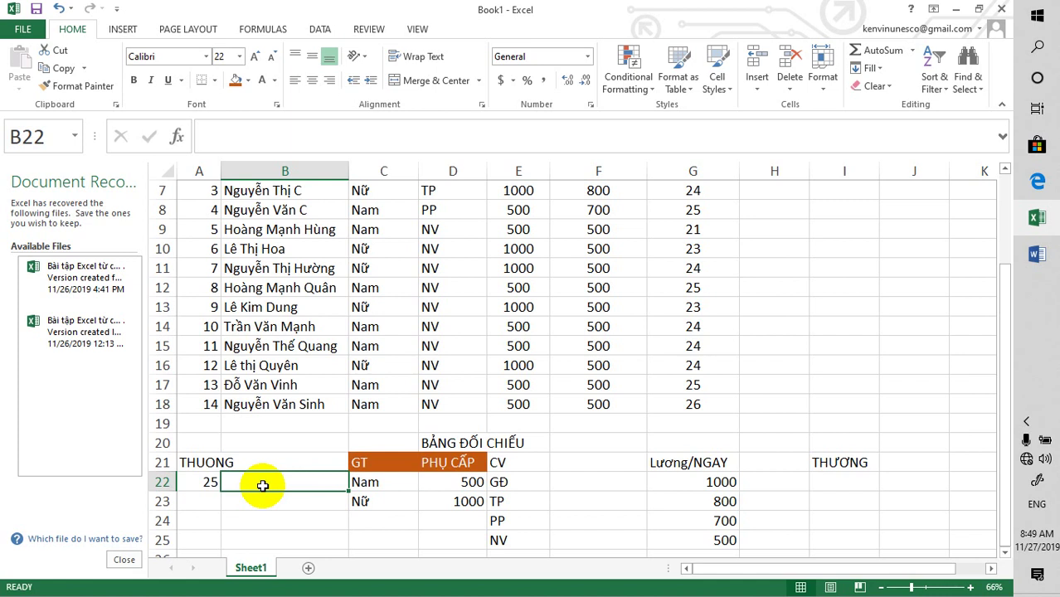
type("1")
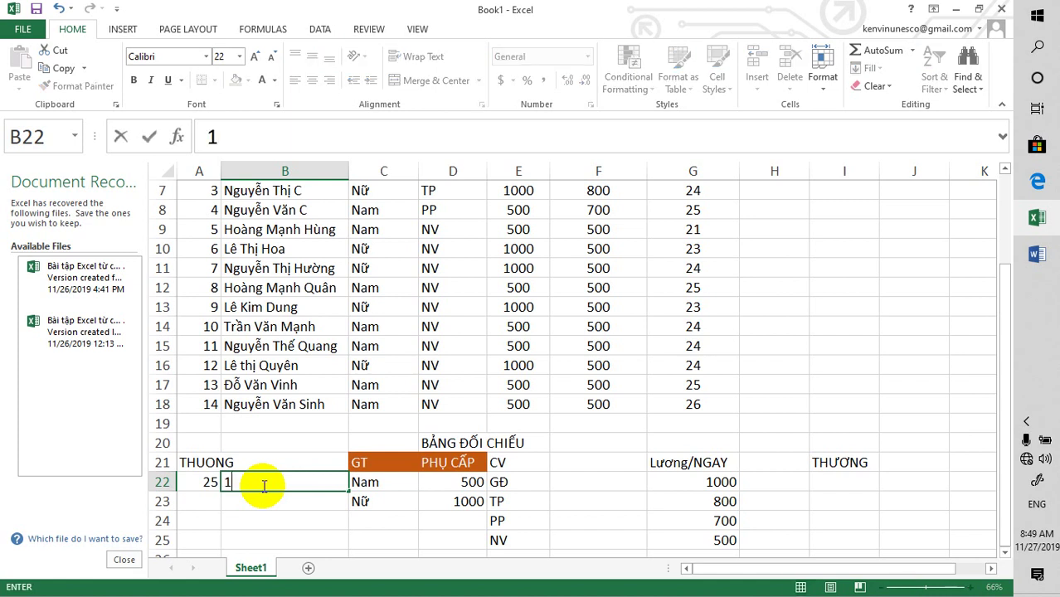
type("000")
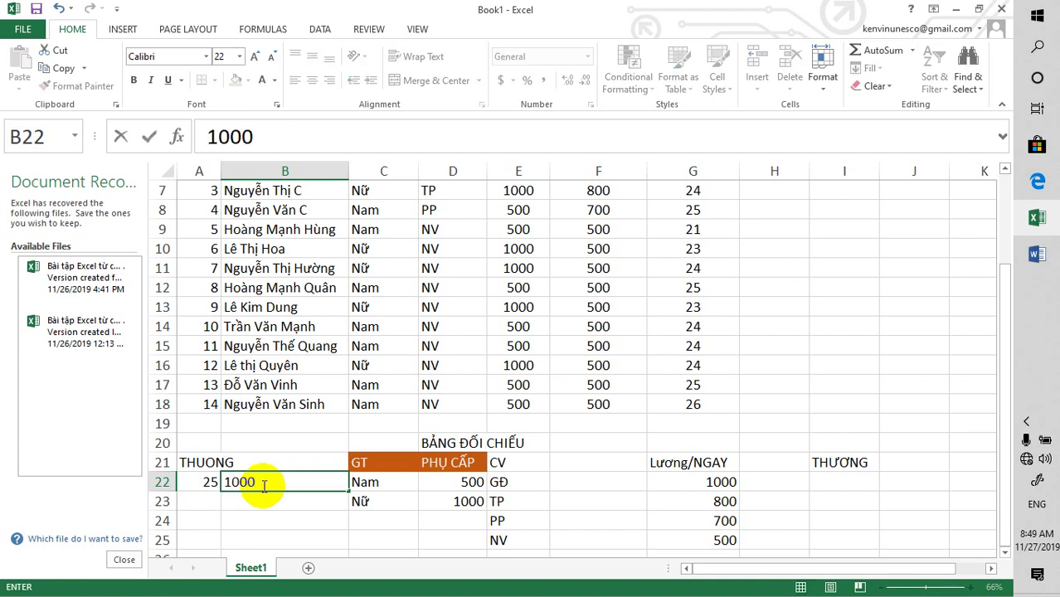
left_click(213, 498)
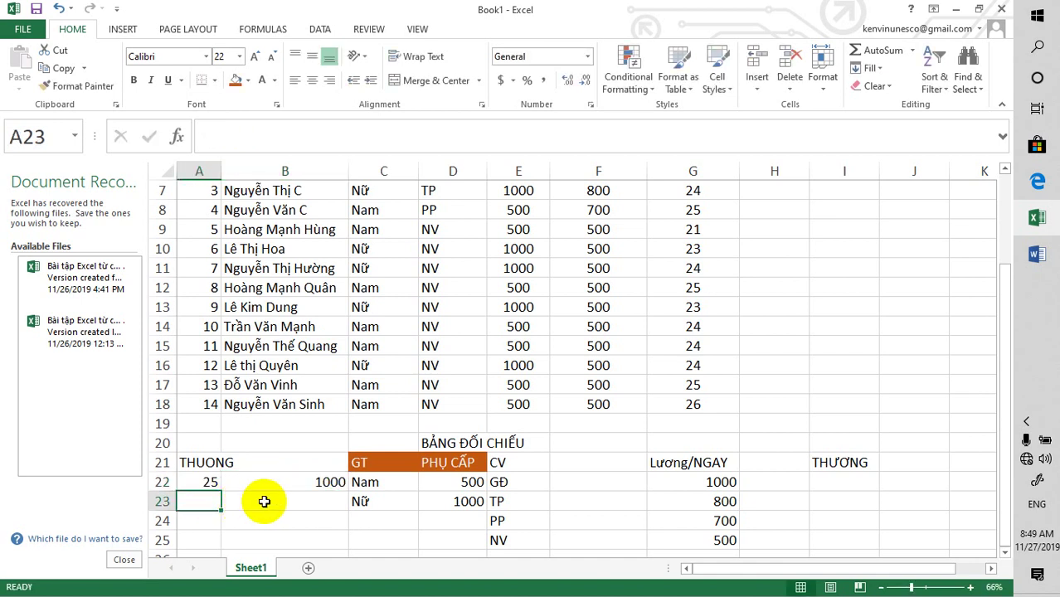
- Add rows mapping 24 days to 800 and 23 days to 700
left_click(300, 483)
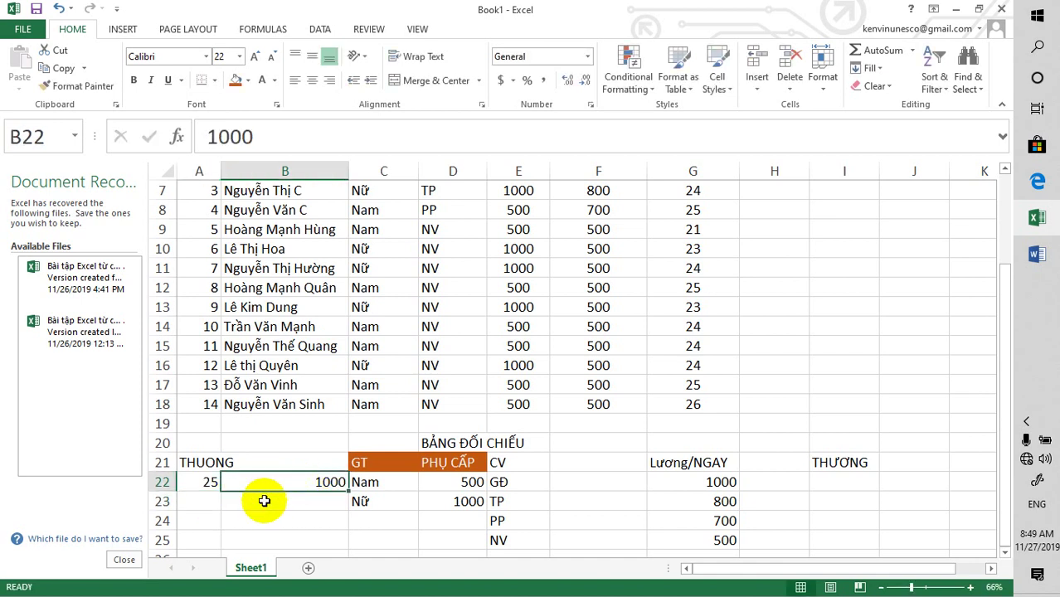
left_click(211, 504)
type("2")
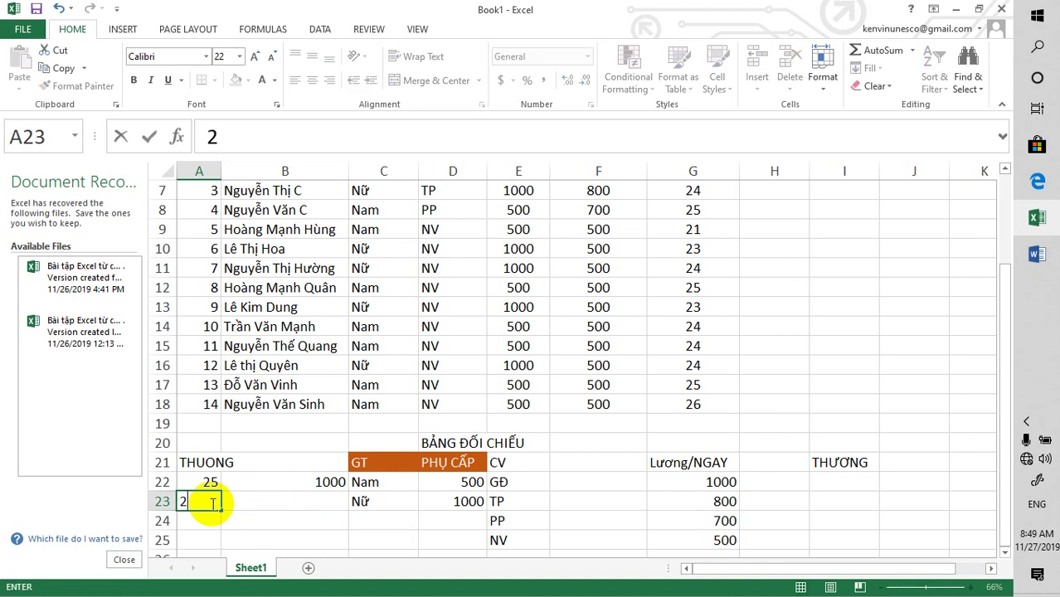
type("4")
left_click(289, 500)
type("8")
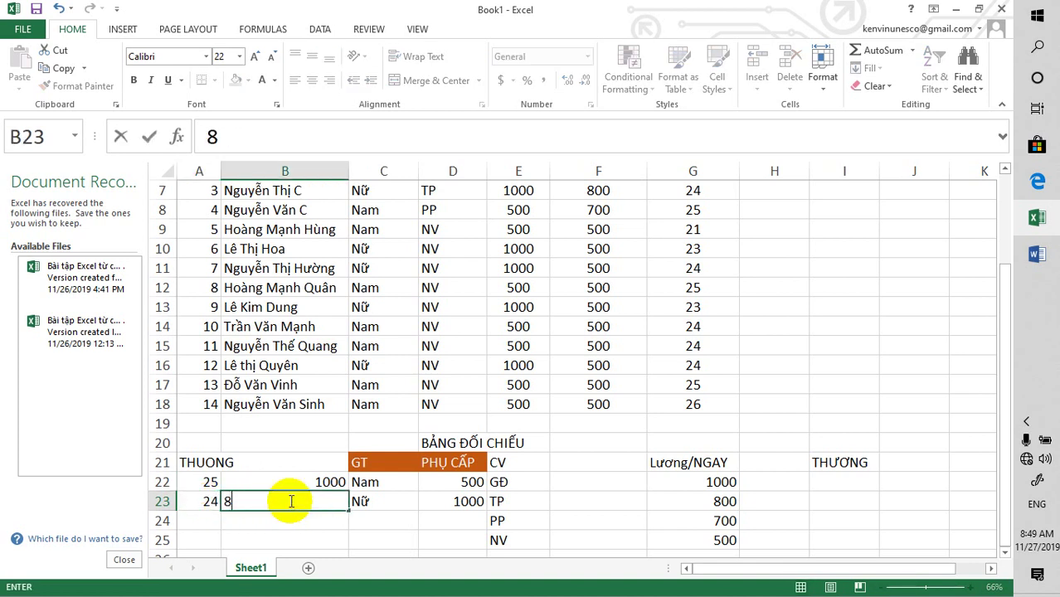
type("00")
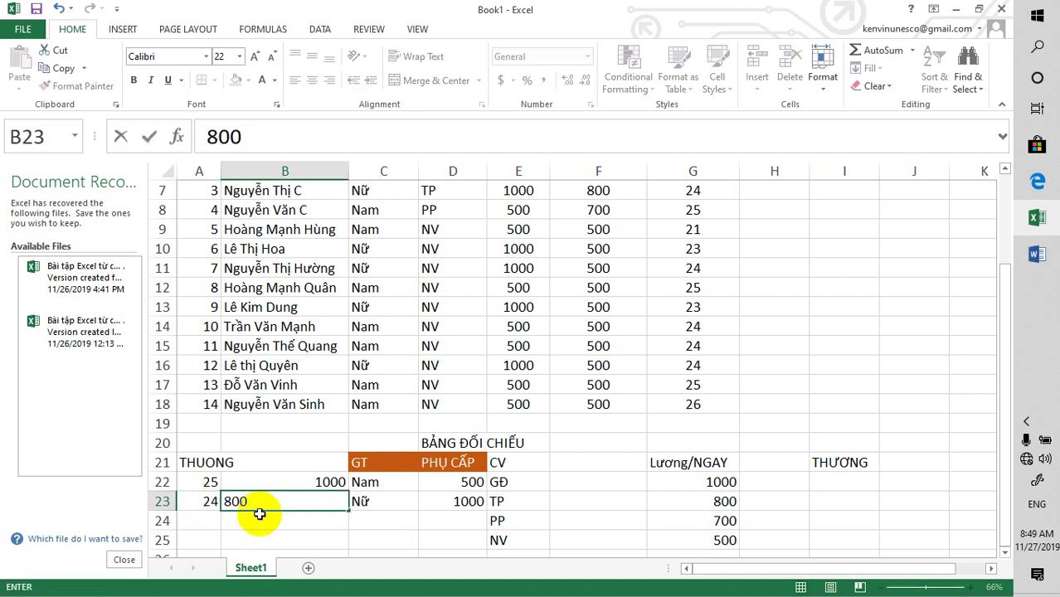
left_click(210, 521)
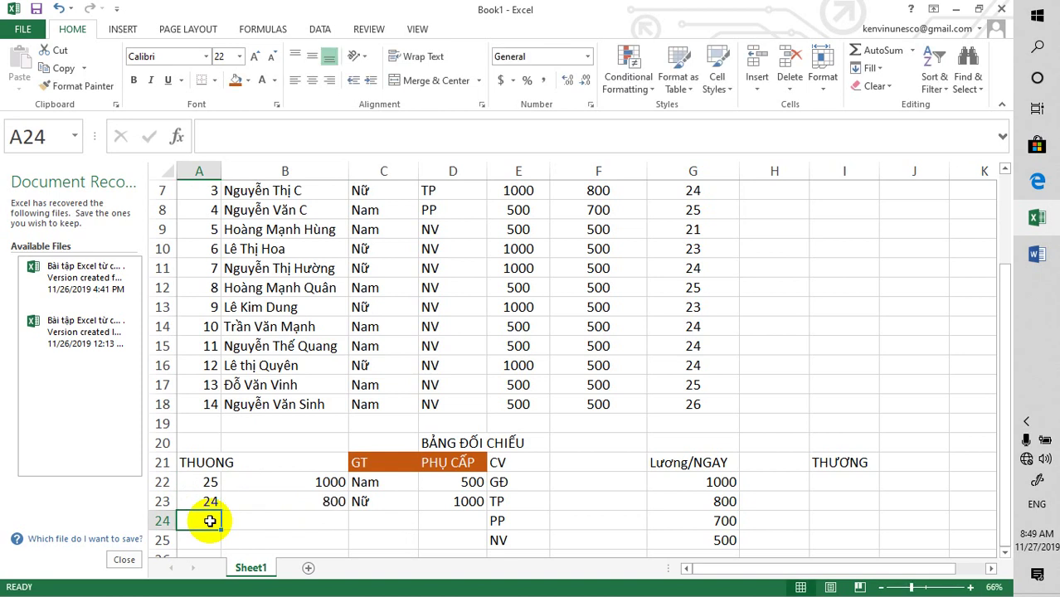
type("23")
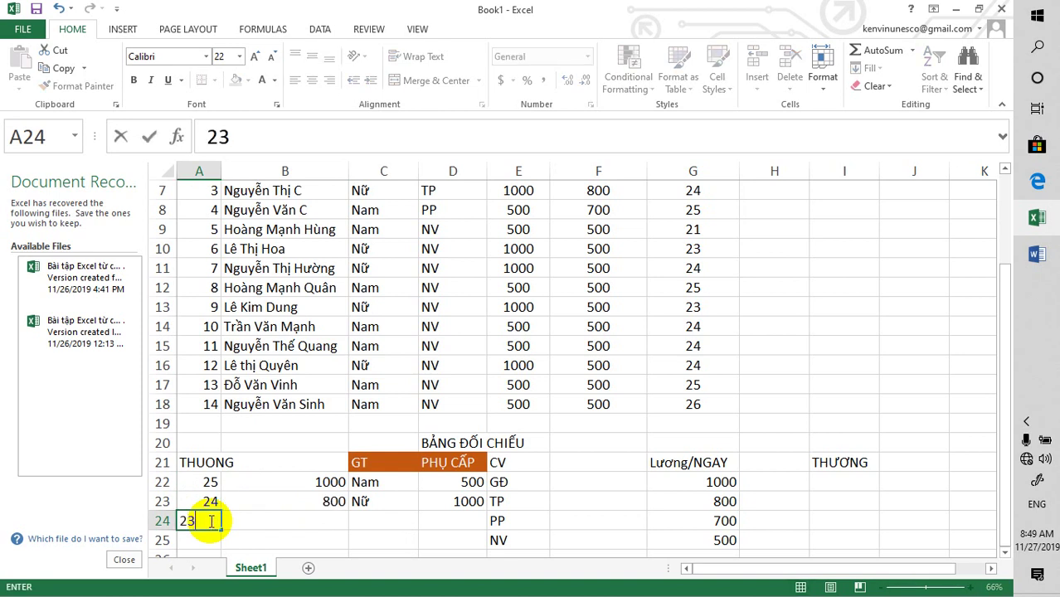
left_click(314, 521)
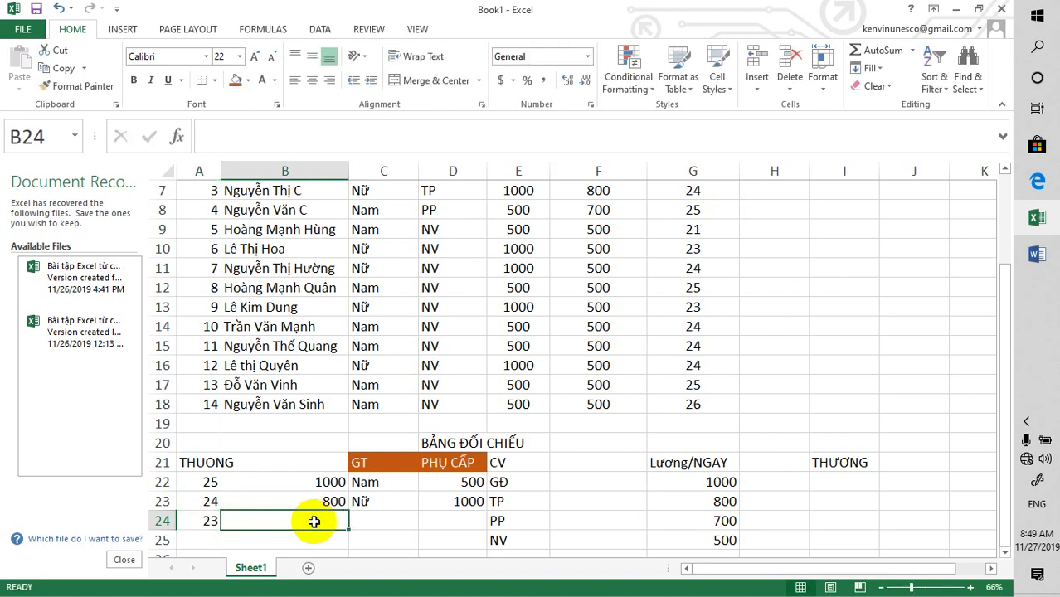
type("700")
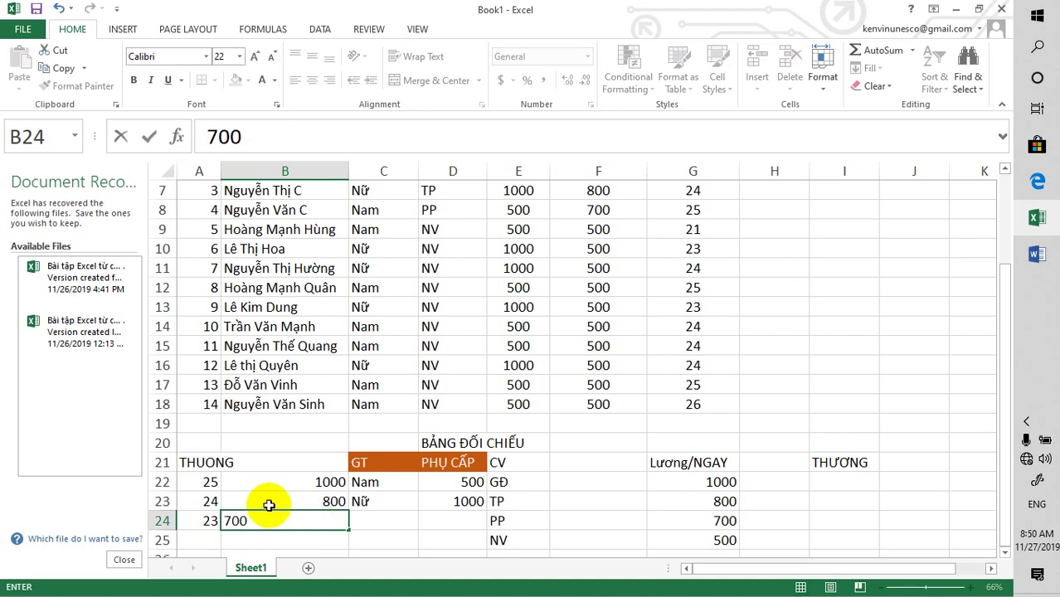
- Add the final row mapping 22 days to a 500 bonus
left_click(204, 540)
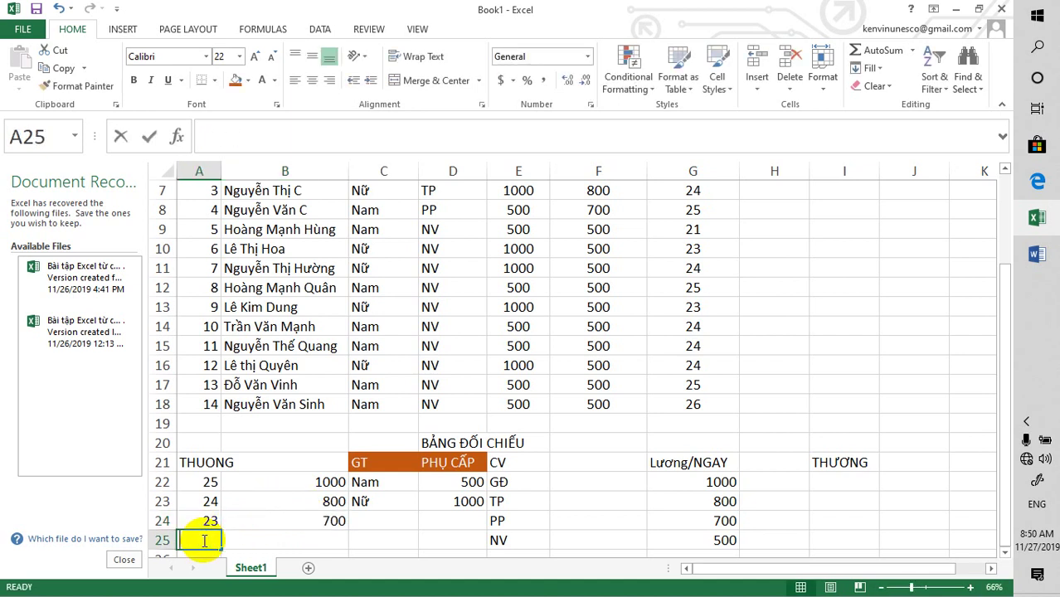
type("22")
left_click(311, 544)
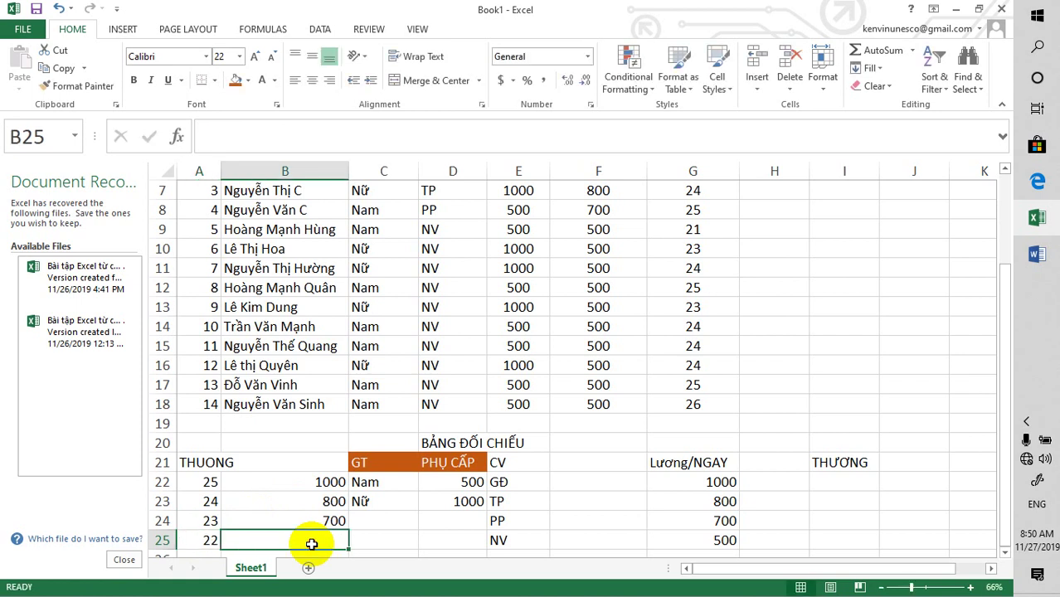
type("500")
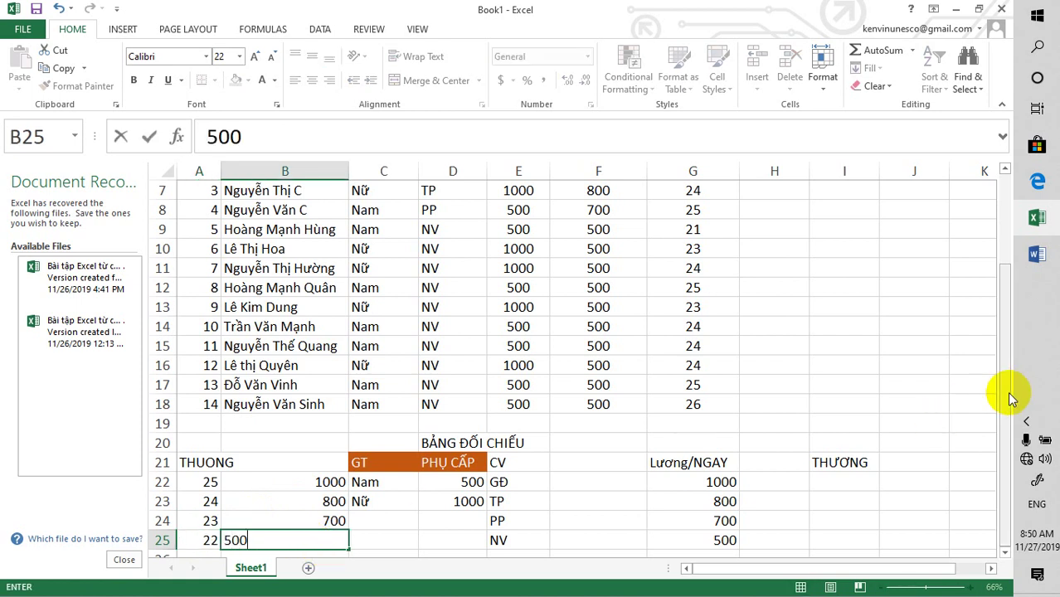
left_click(263, 517)
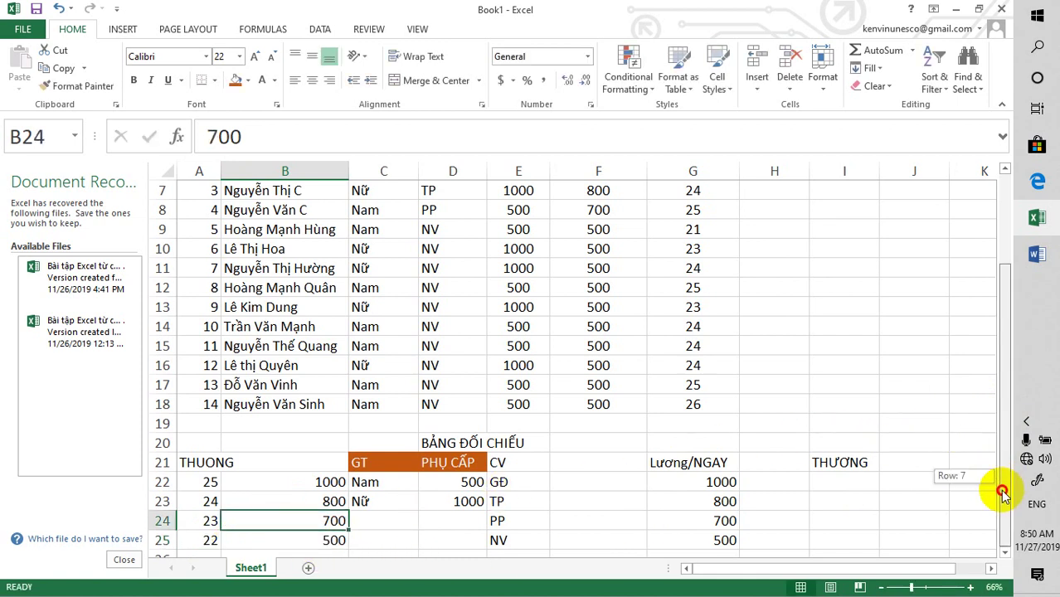
left_click(294, 544)
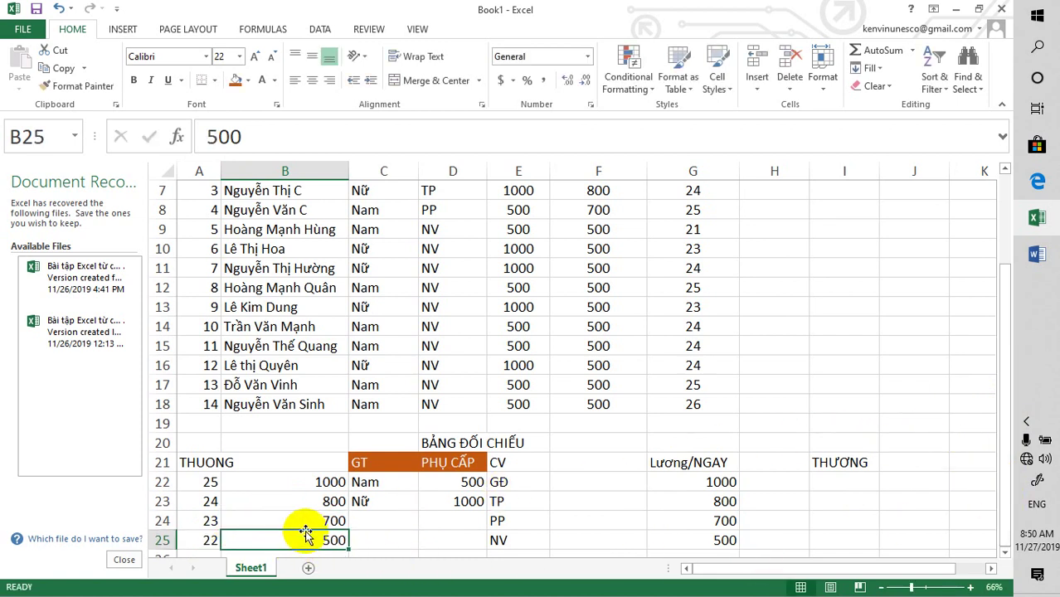
left_click(1004, 436)
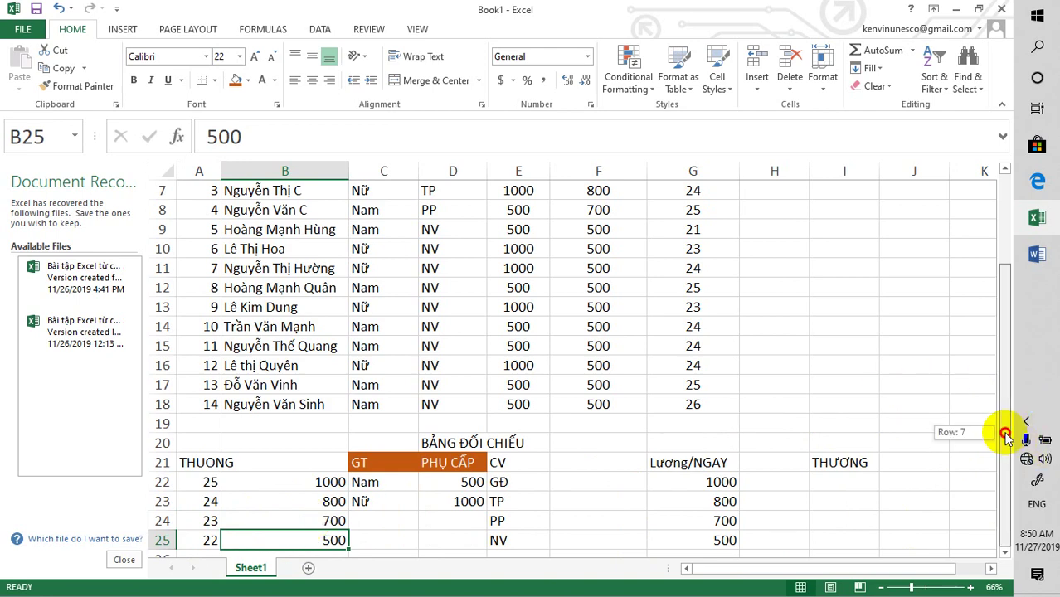
- Enter =VLOOKUP(G5,$A$22:$B$25,2,0) in H5 to fetch the first worker's bonus
left_click_drag(1004, 435, 1002, 370)
left_click(771, 224)
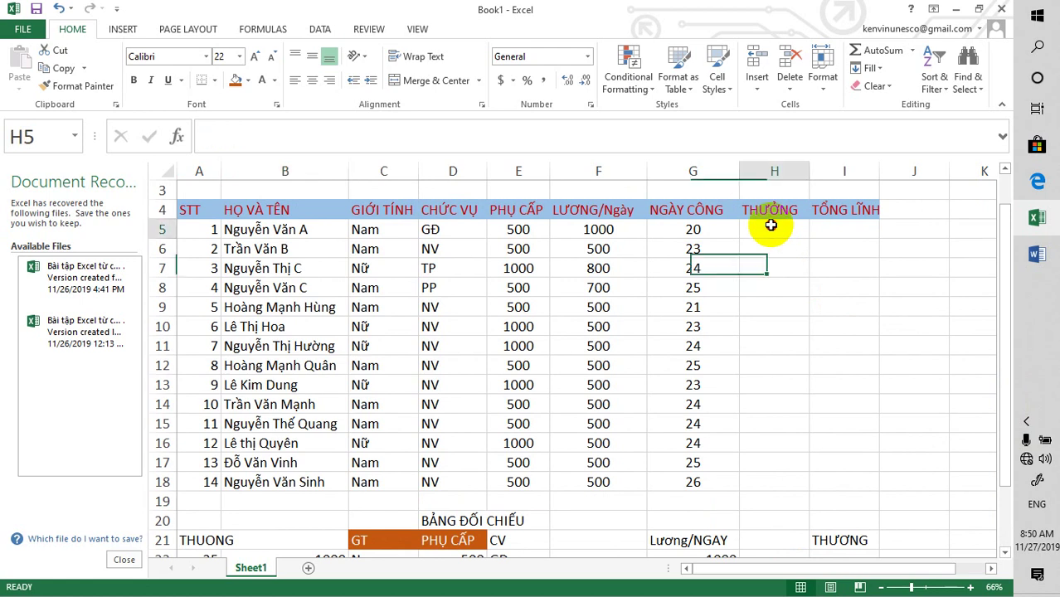
type("=")
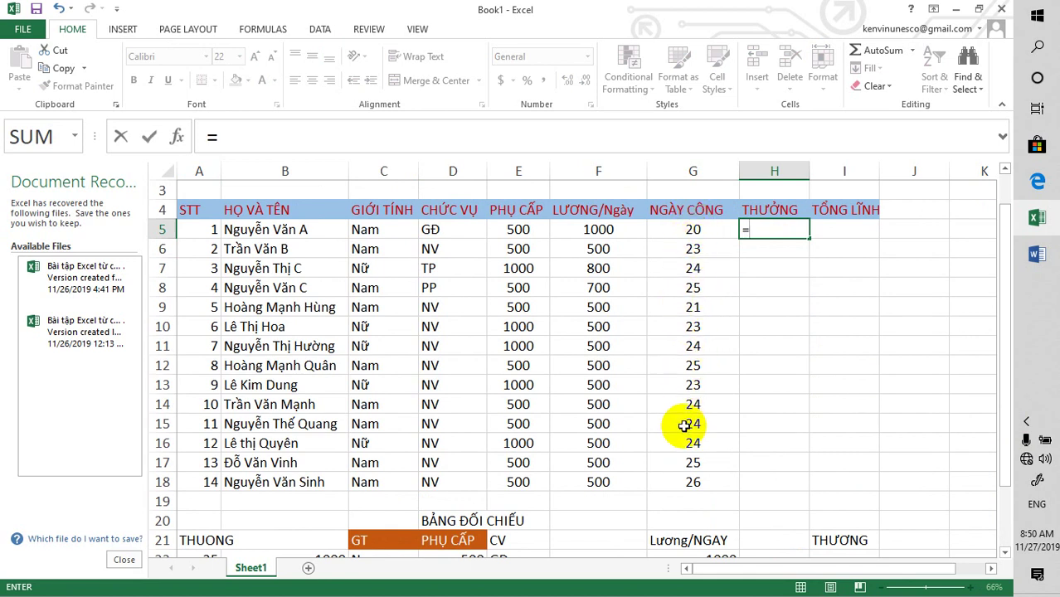
type("vlookup")
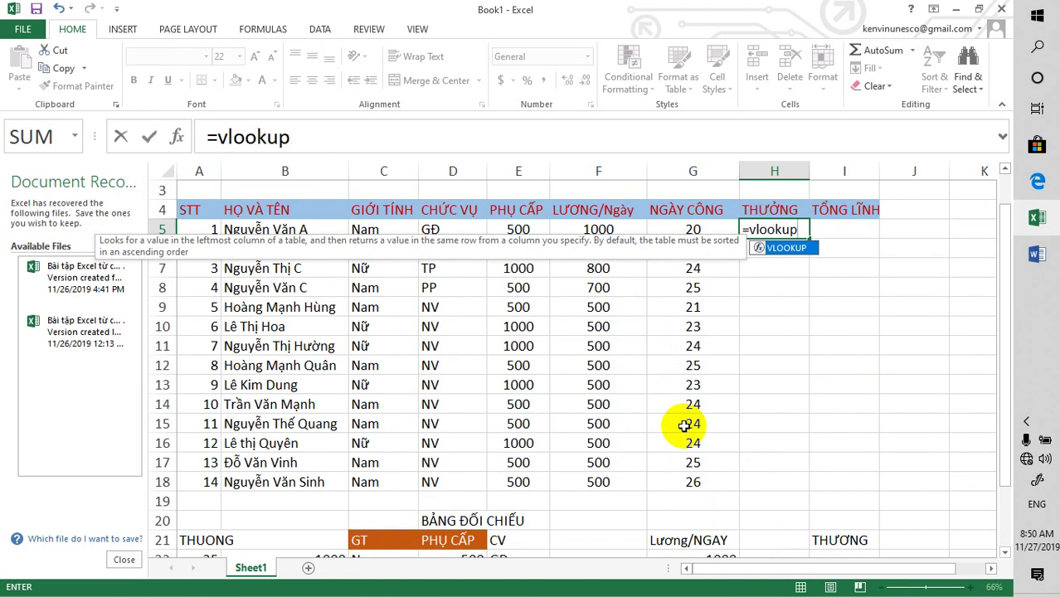
type("(")
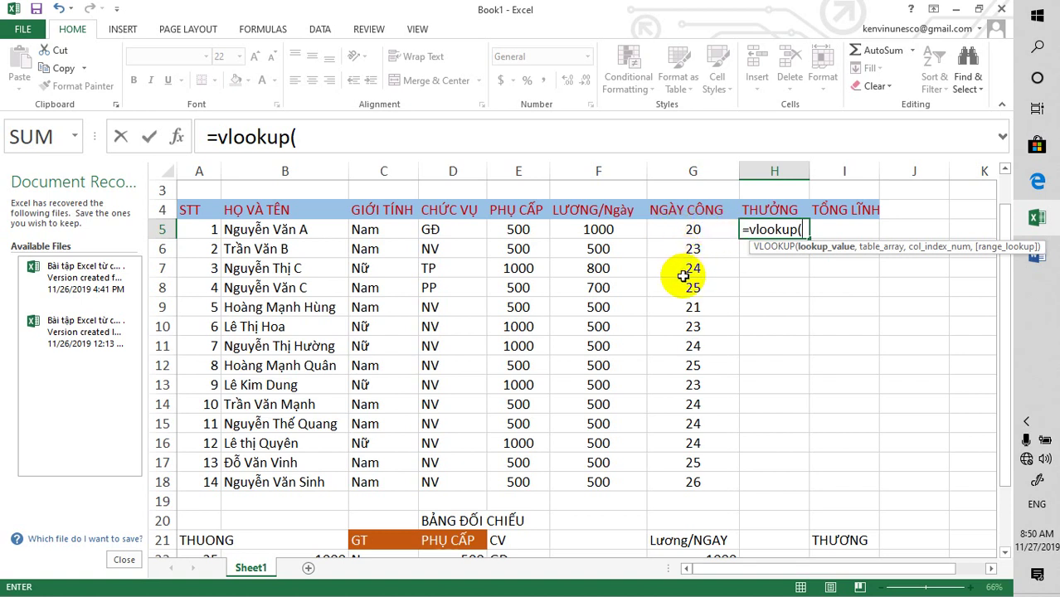
type("g5,")
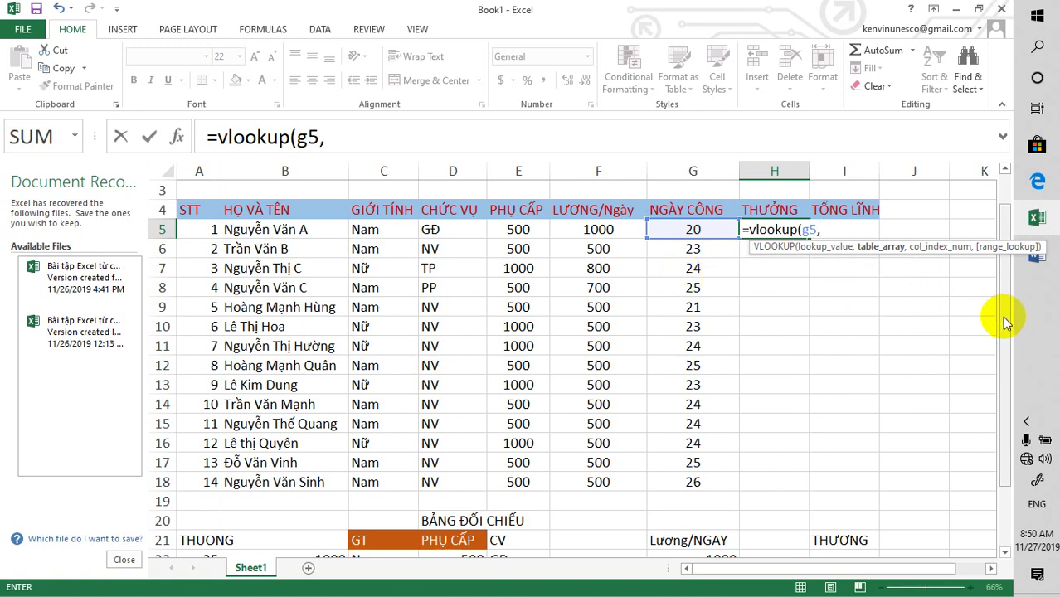
left_click_drag(1002, 316, 999, 402)
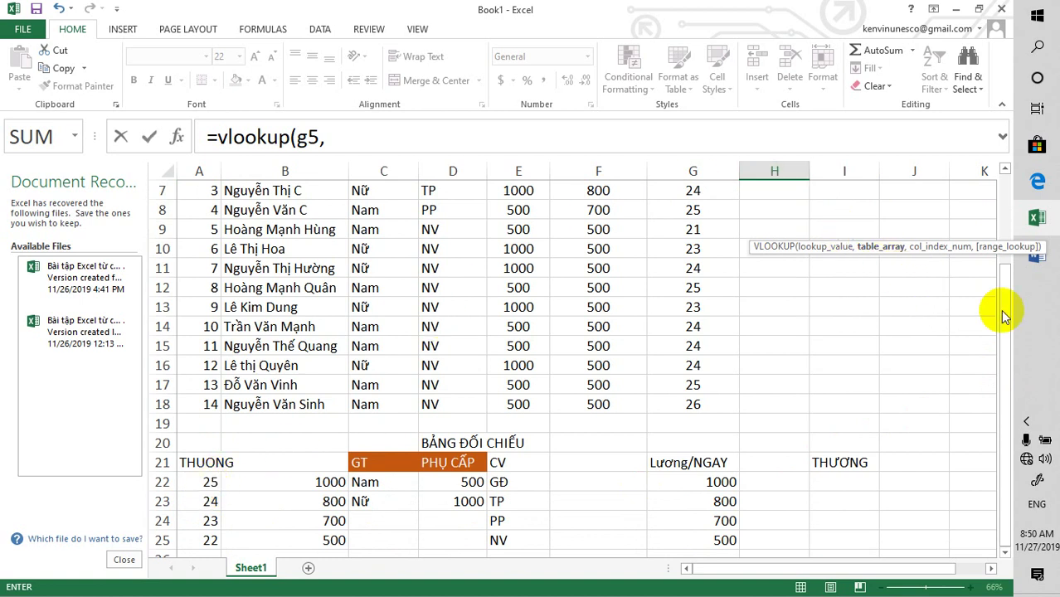
left_click_drag(1003, 309, 1008, 244)
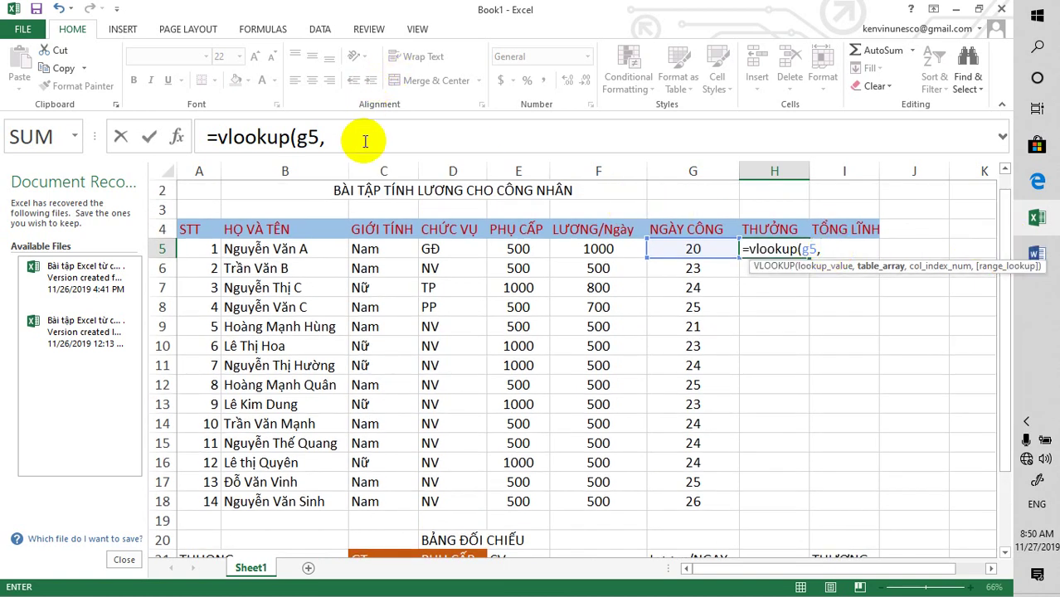
left_click(350, 137)
type("$a")
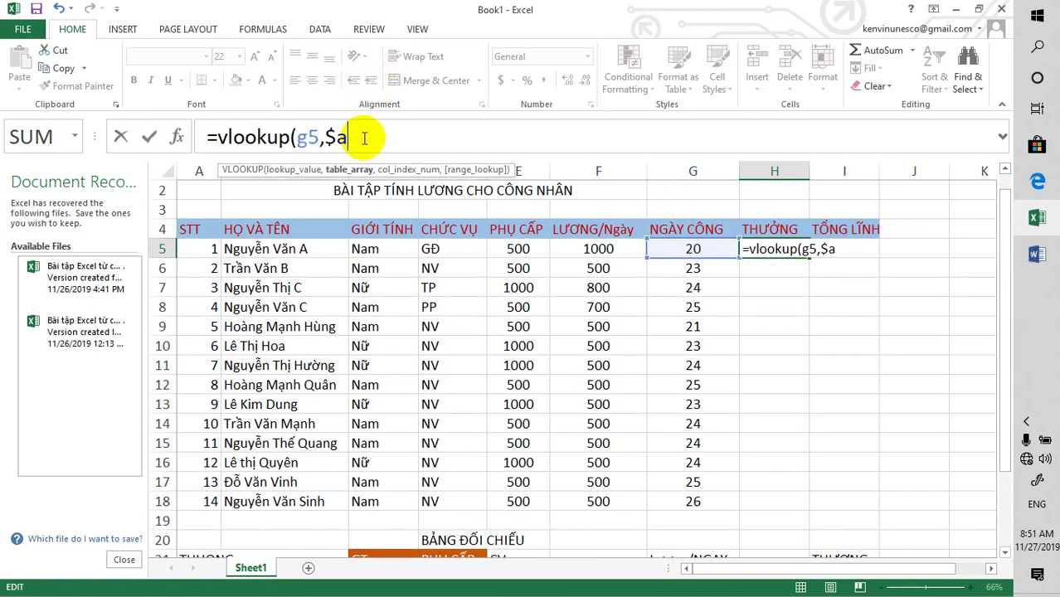
type("$22")
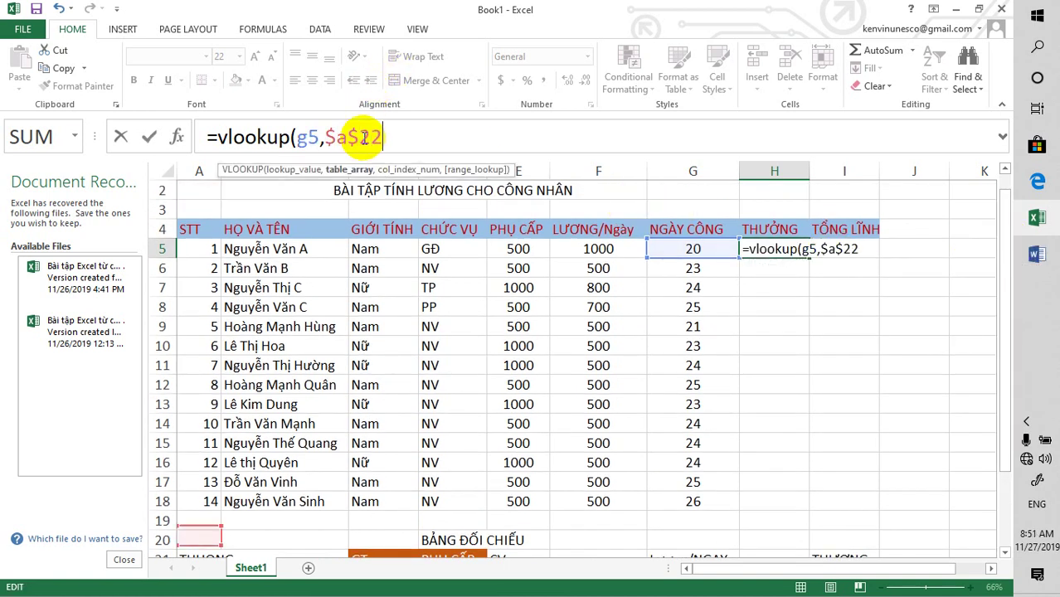
type(":")
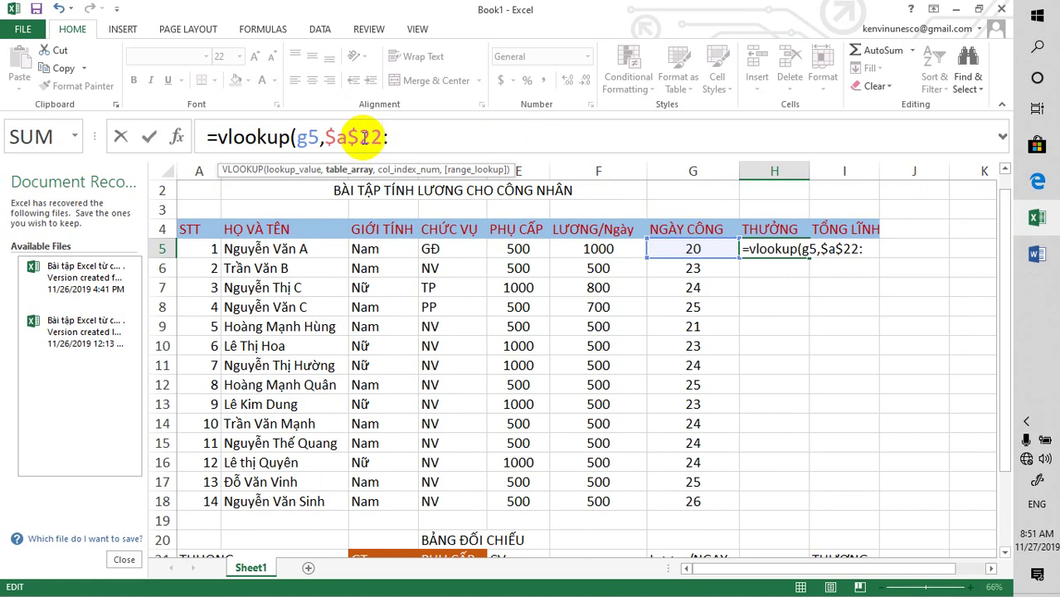
left_click_drag(1005, 285, 1008, 403)
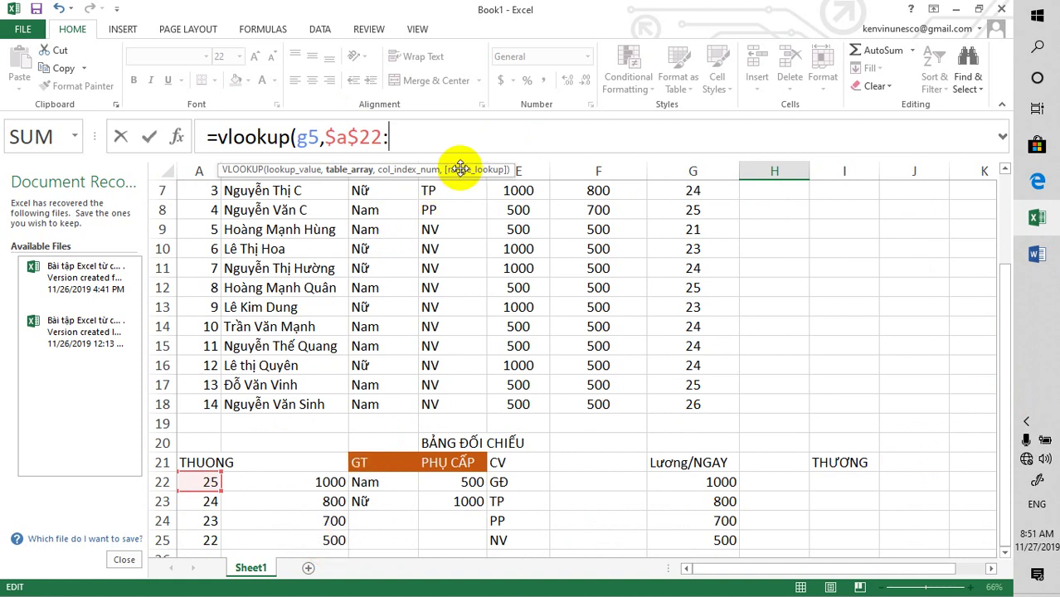
type("$b$")
type("25")
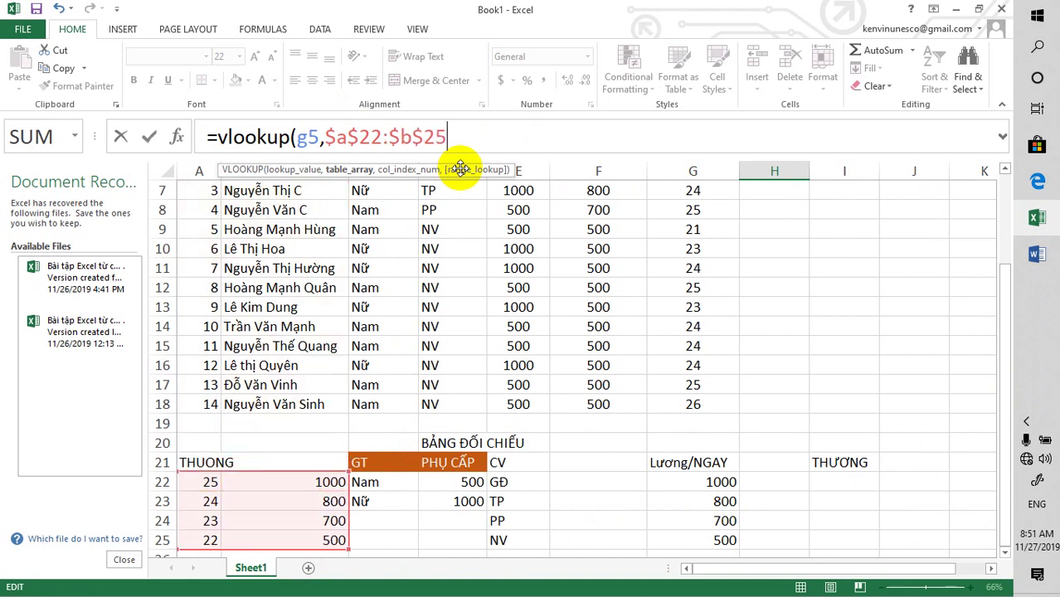
type(",")
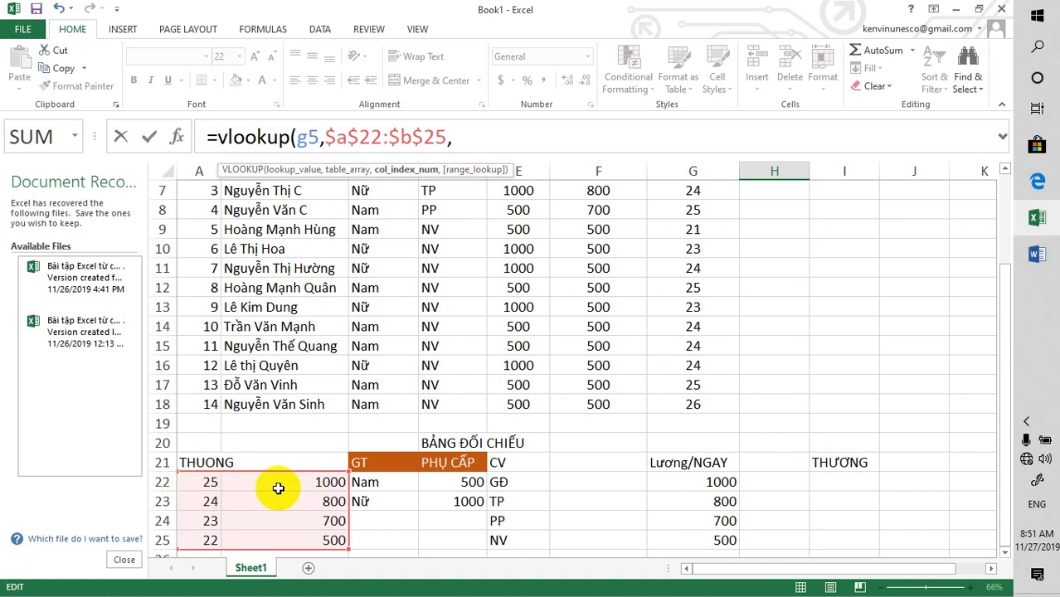
type("2")
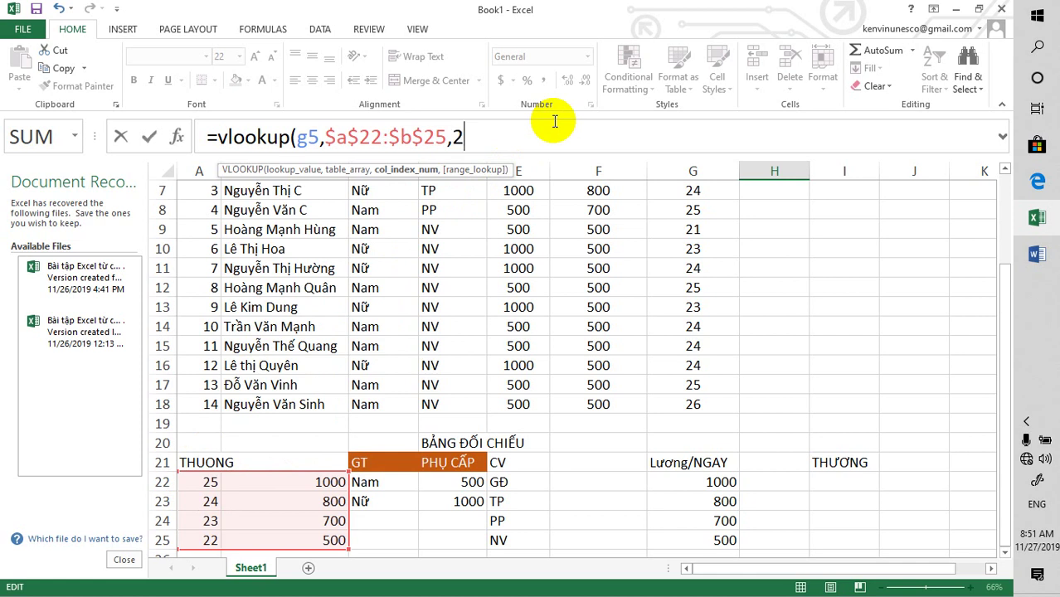
type(",0")
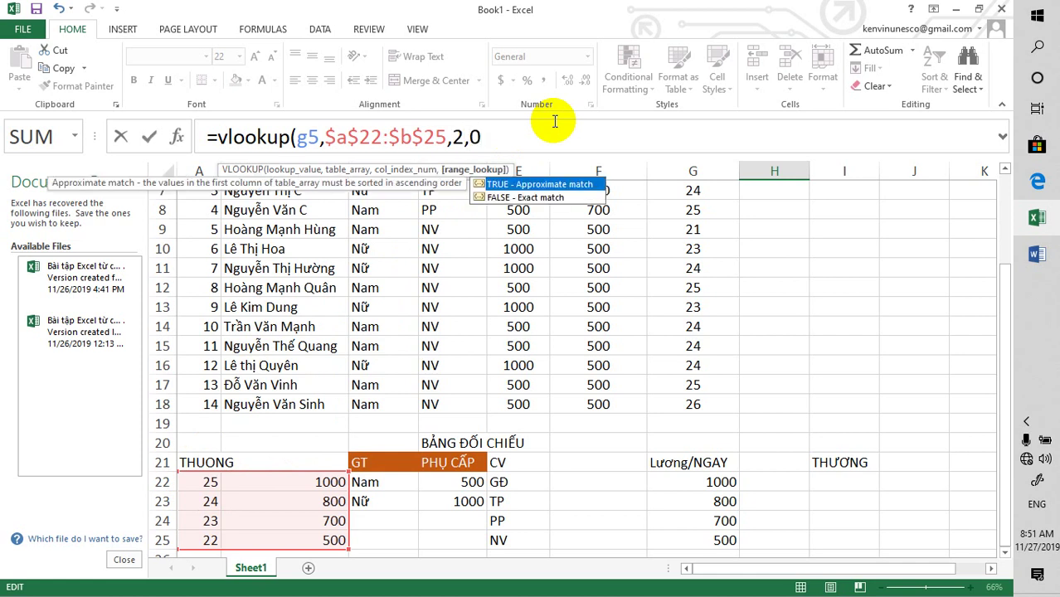
type(")")
key("Return")
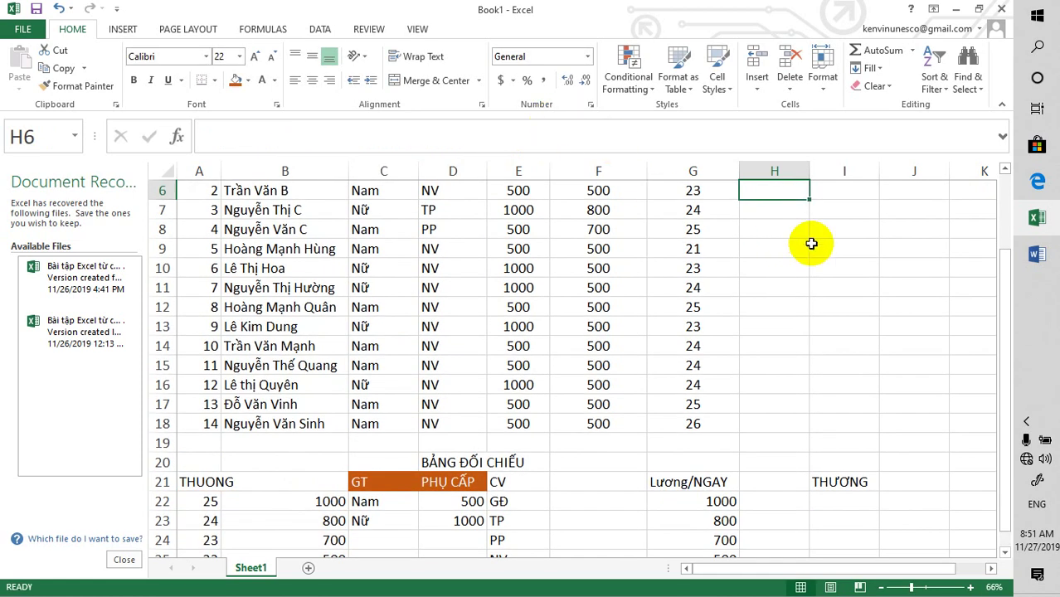
left_click_drag(1004, 259, 1004, 223)
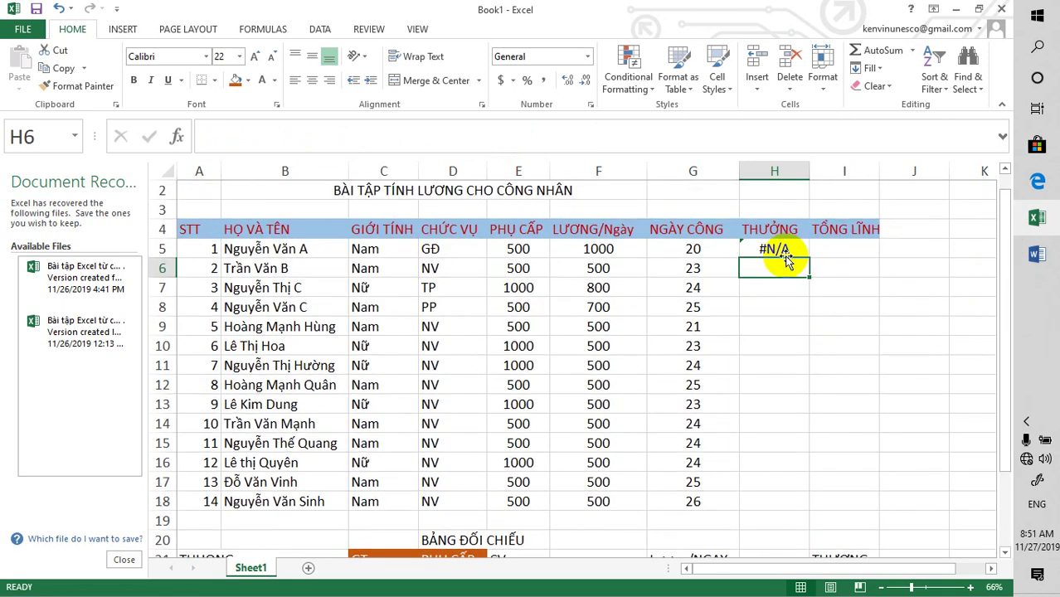
- Drag the H5 bonus formula down through H18
left_click(779, 250)
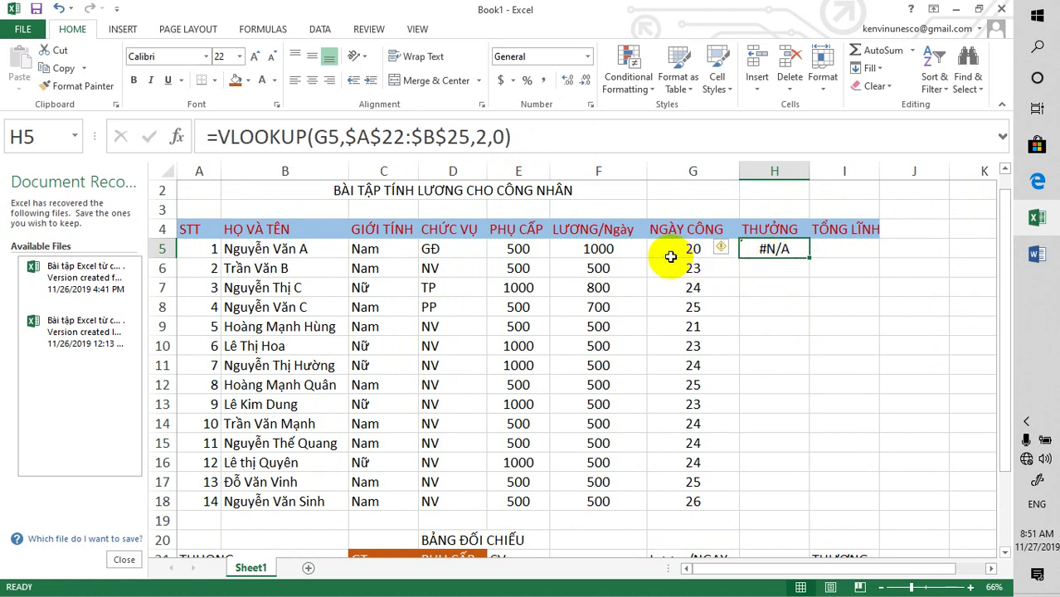
left_click_drag(809, 258, 805, 503)
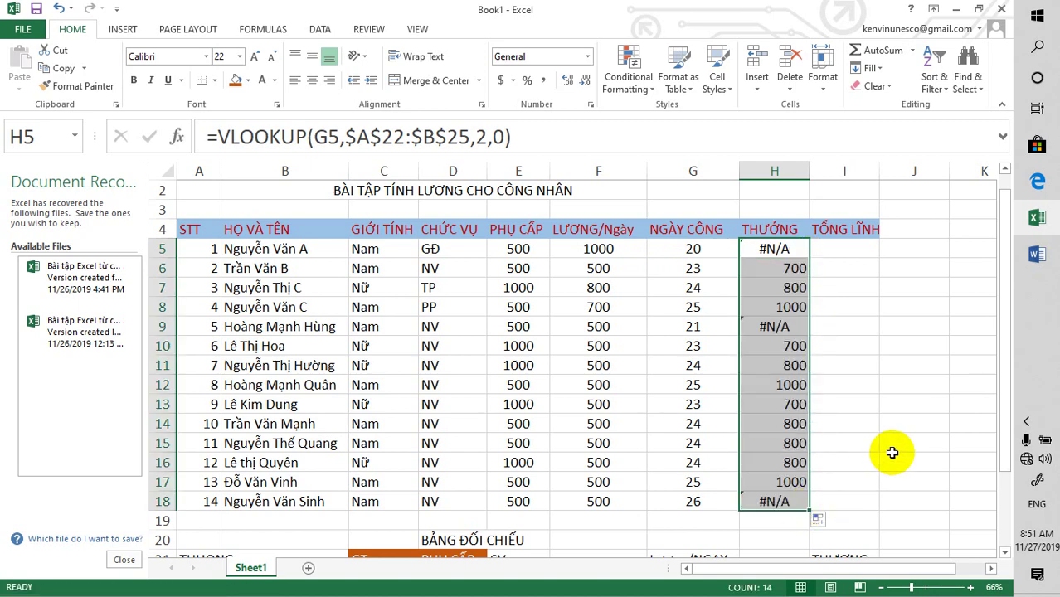
left_click_drag(1004, 367, 1005, 443)
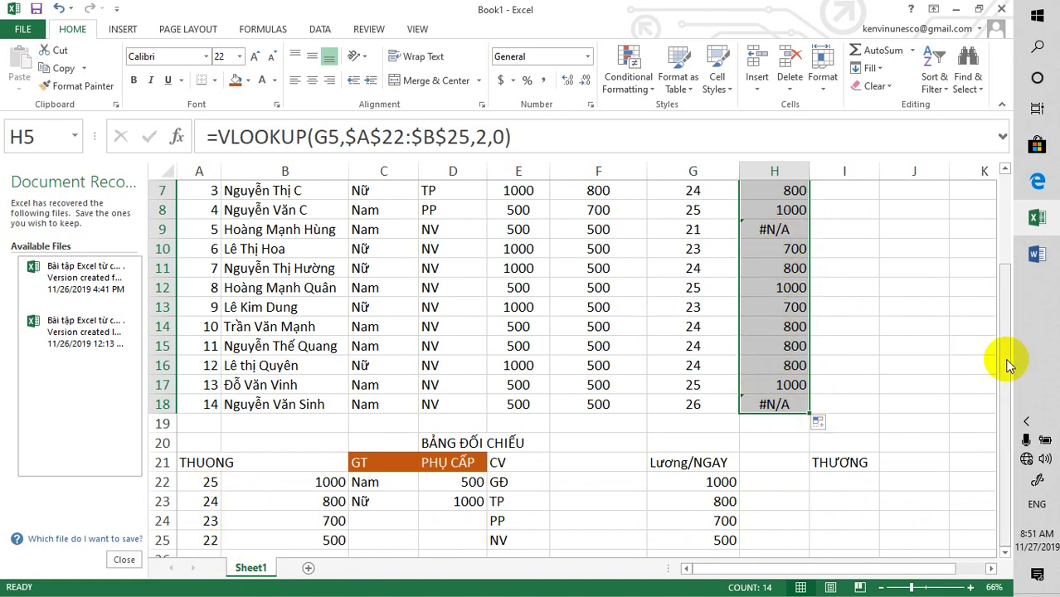
mouse_move(1005, 360)
left_mouse_down()
mouse_move(1006, 304)
mouse_move(1005, 369)
left_mouse_up()
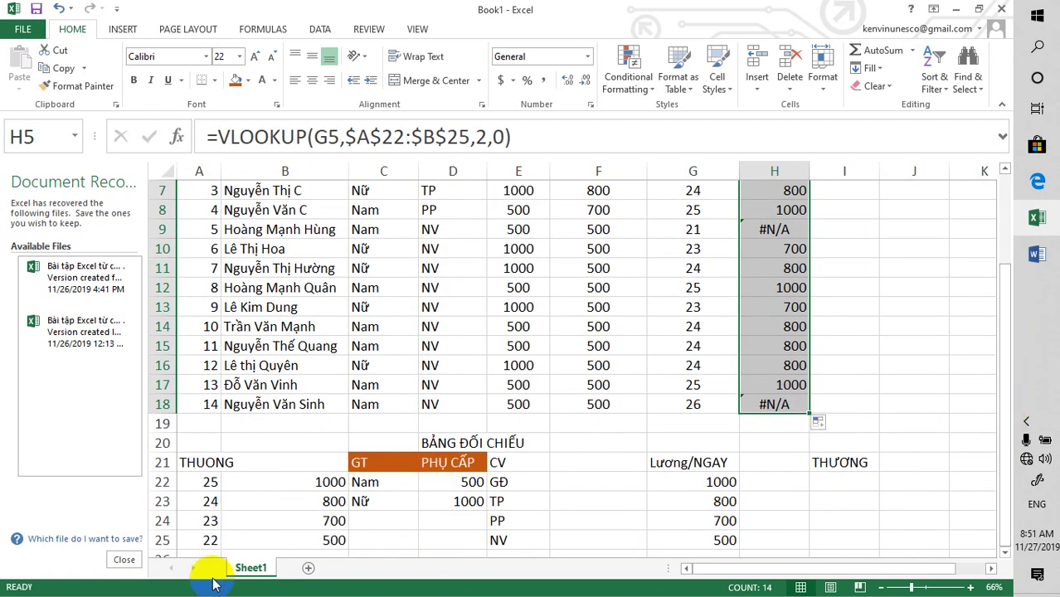
- Add a THUONG row mapping 26 days to a 1200 bonus
left_click(207, 553)
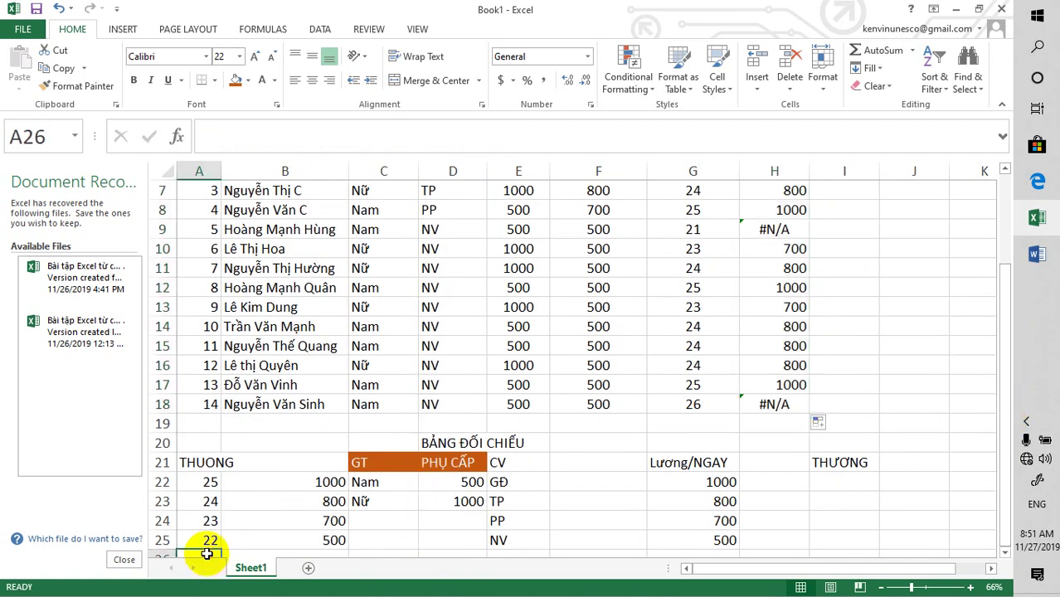
type("26")
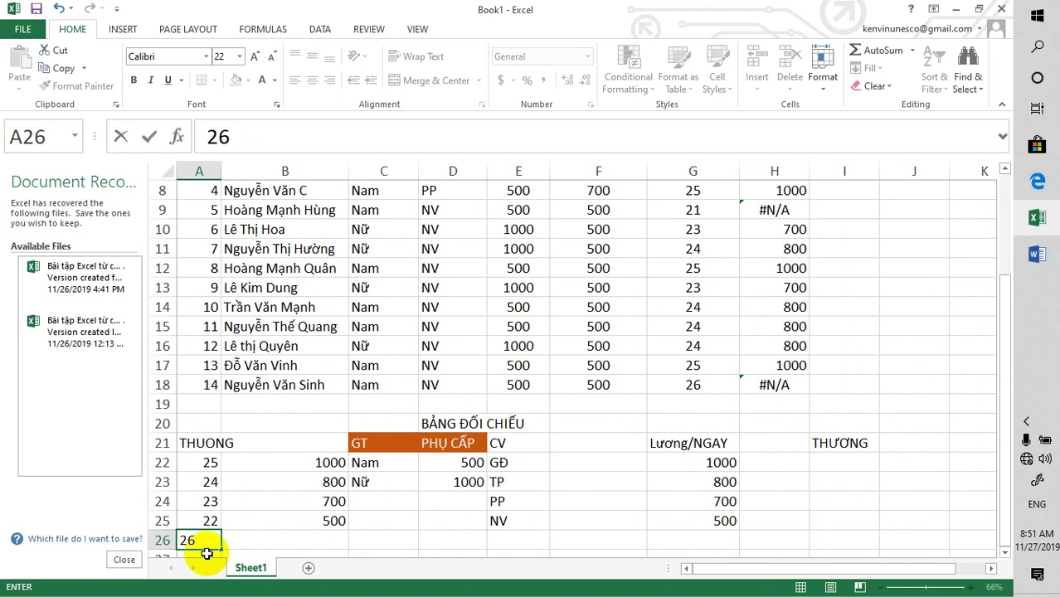
left_click(307, 545)
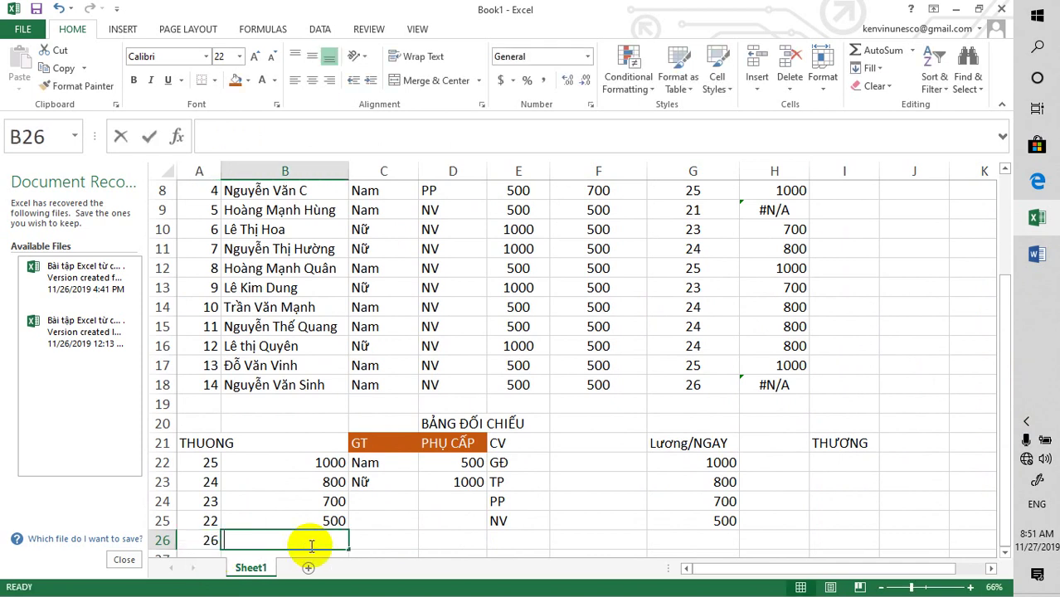
type("1200")
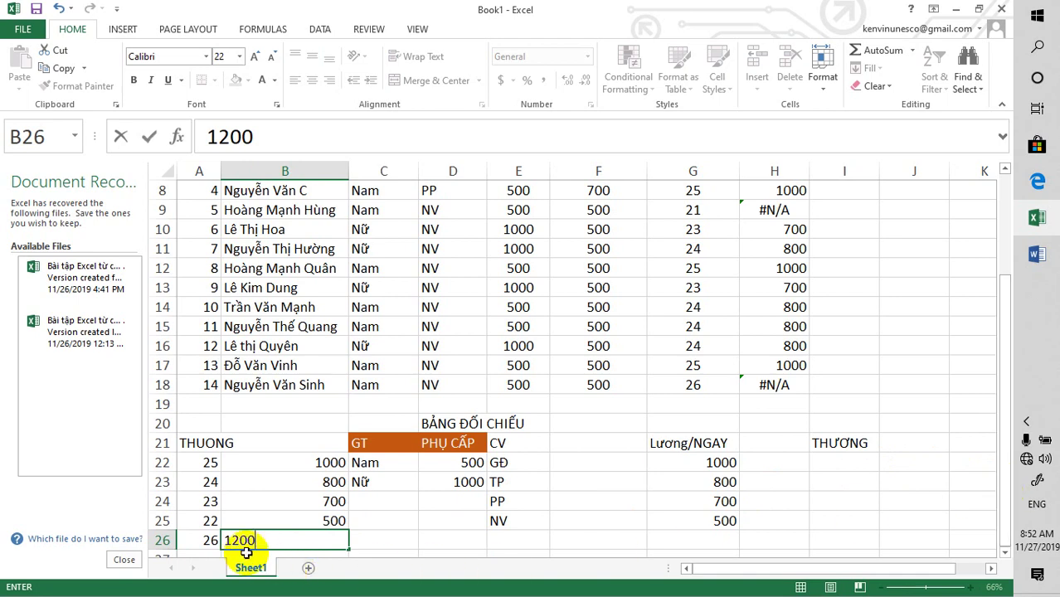
- Add another row with 20 days and a 300 bonus
left_click(208, 554)
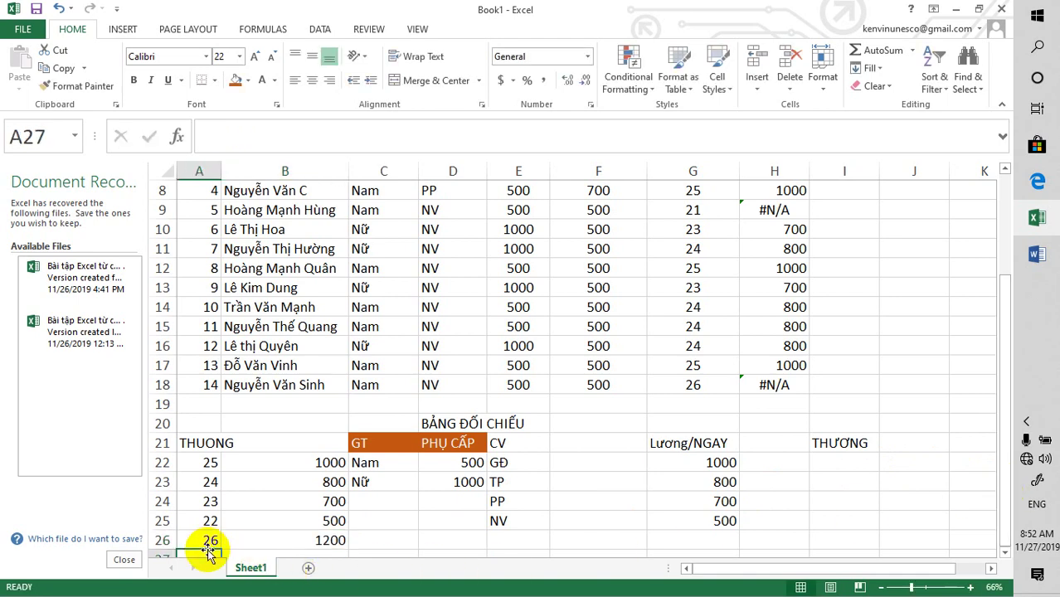
type("20")
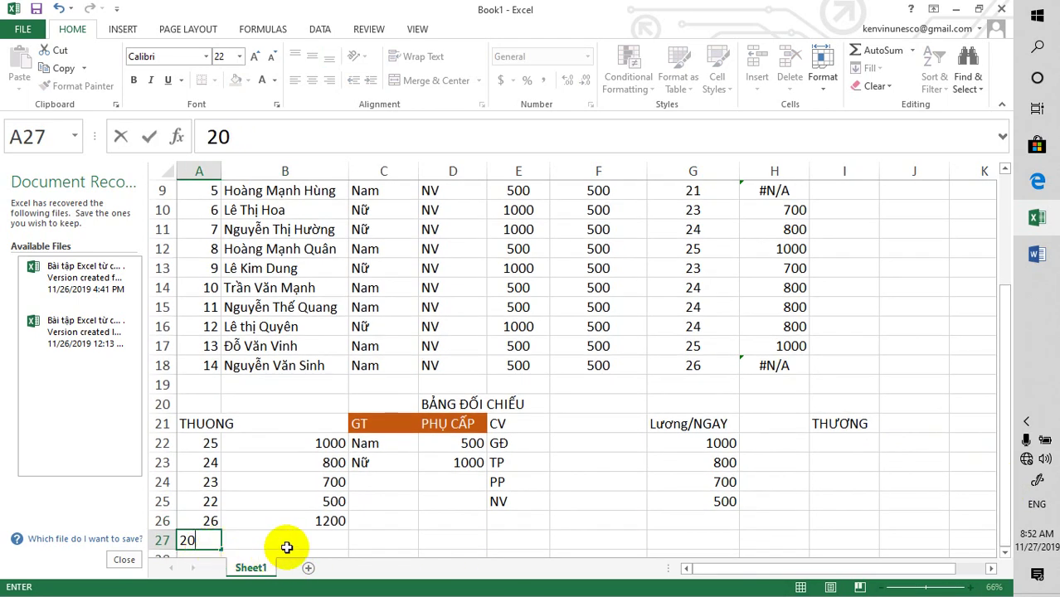
left_click(322, 540)
type("3")
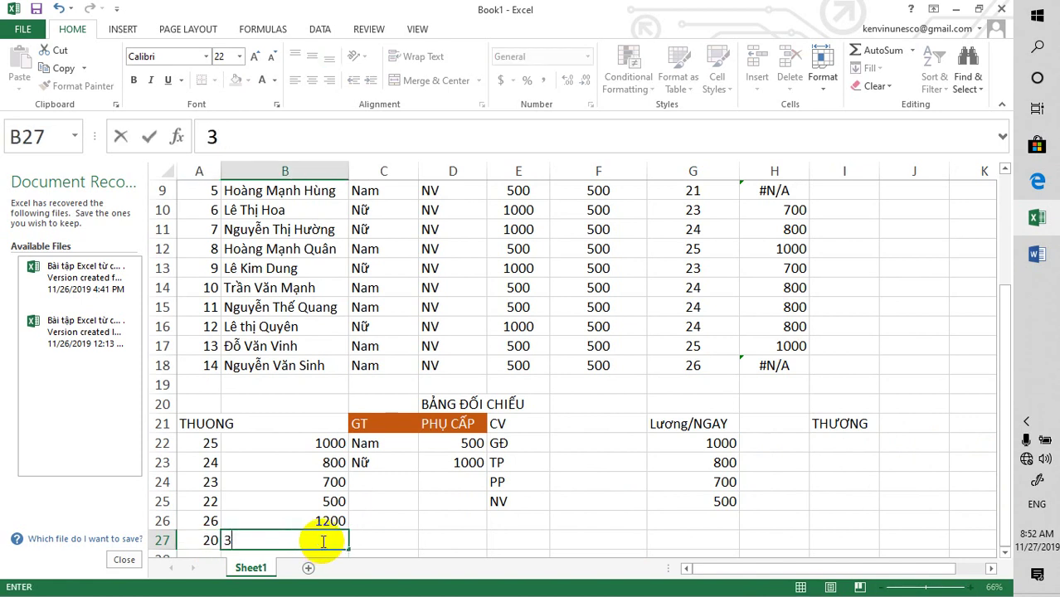
type("00")
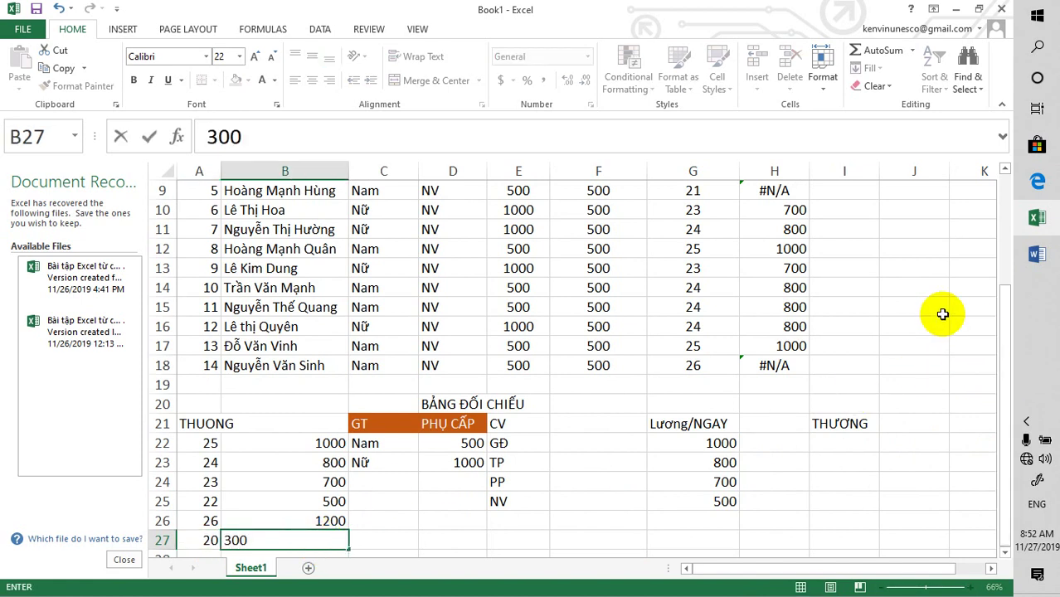
left_click(912, 311)
- Check H18 and B26, then edit A27 to drop its trailing 0
left_click(792, 368)
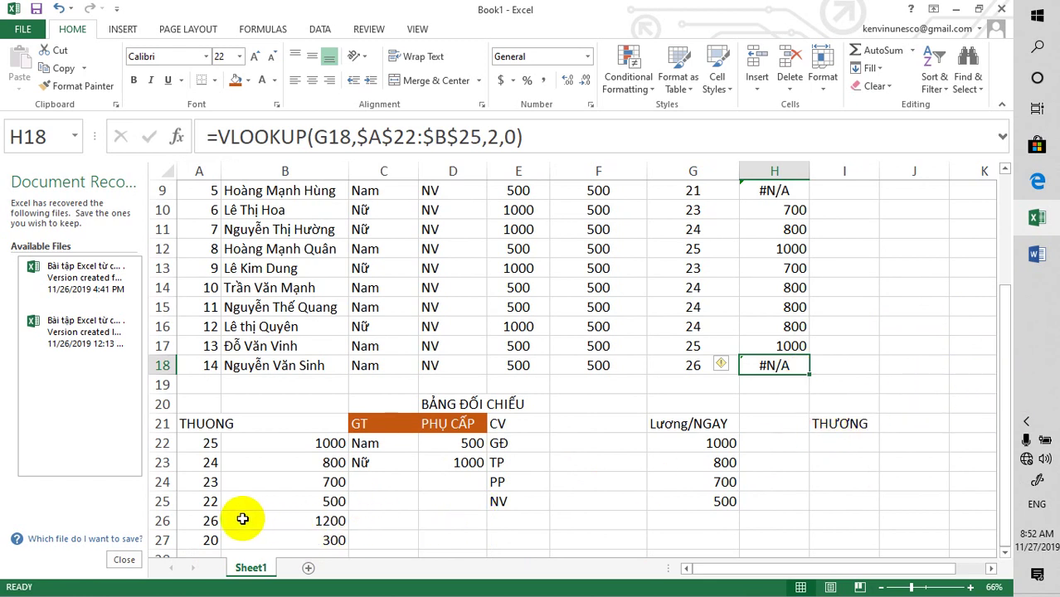
left_click(322, 522)
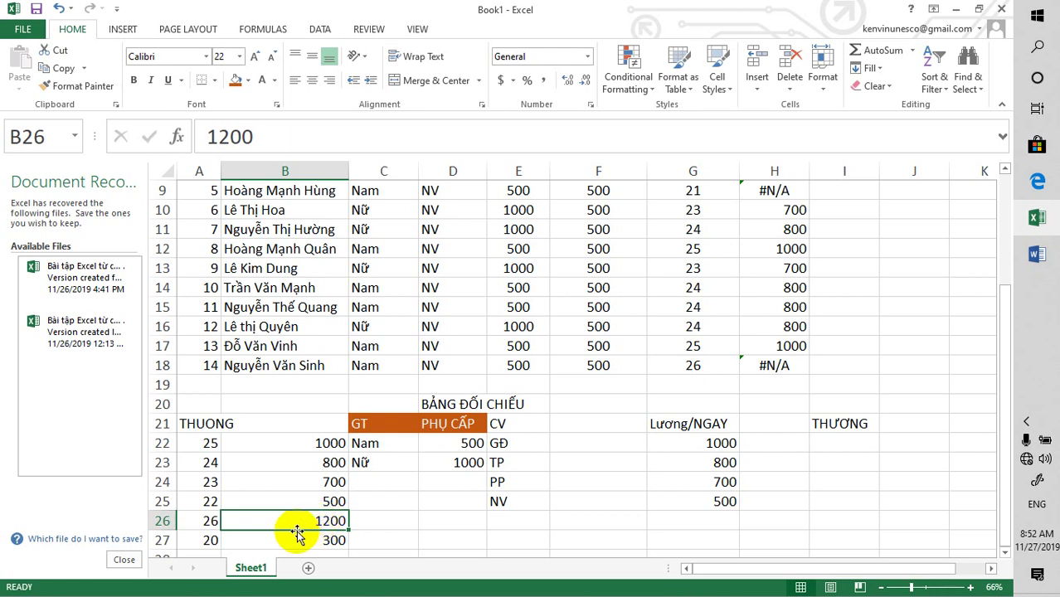
left_click(209, 541)
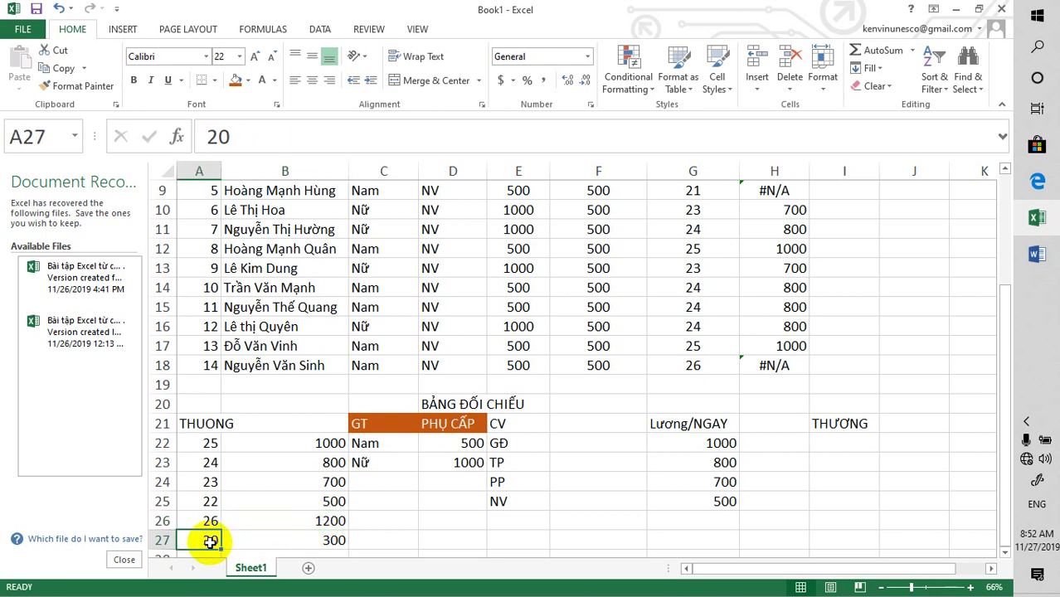
double_click(210, 541)
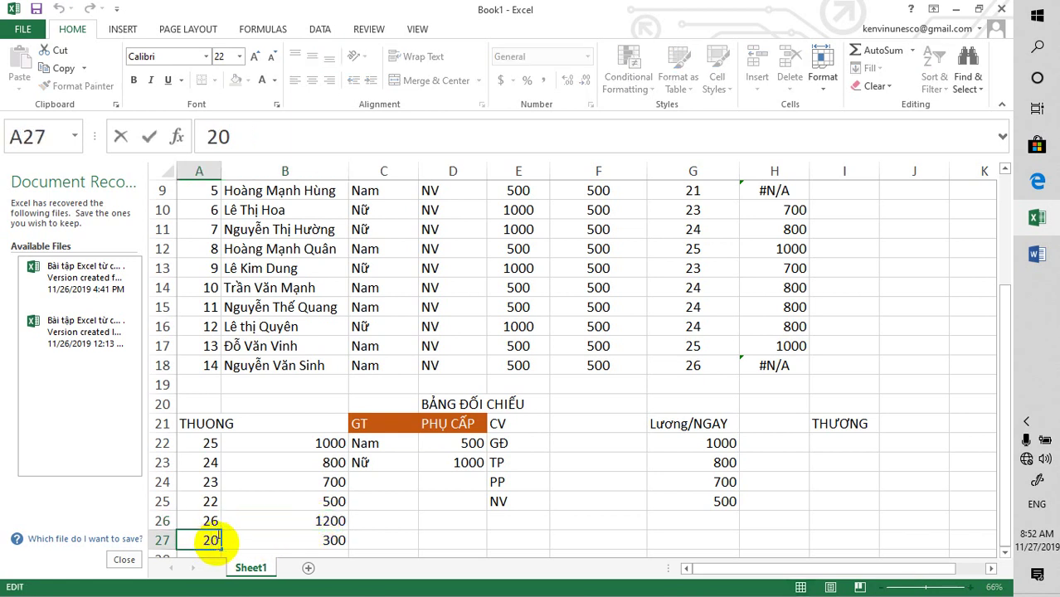
key("BackSpace")
- Finish correcting A27 to 21, then refill the H5 bonus formula down to H18
type("1")
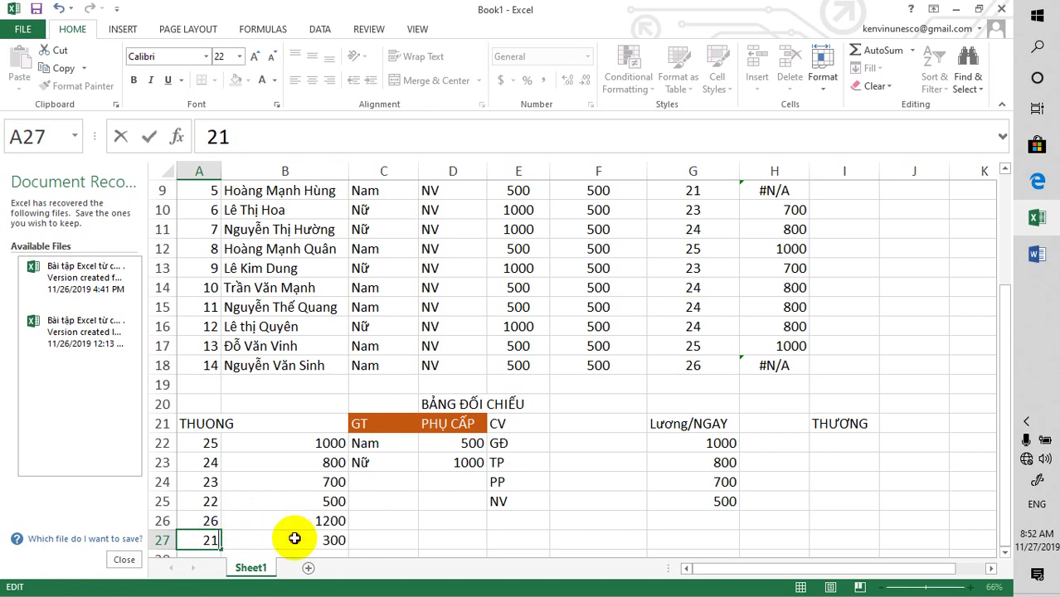
left_click(293, 535)
left_click_drag(1006, 359, 1007, 249)
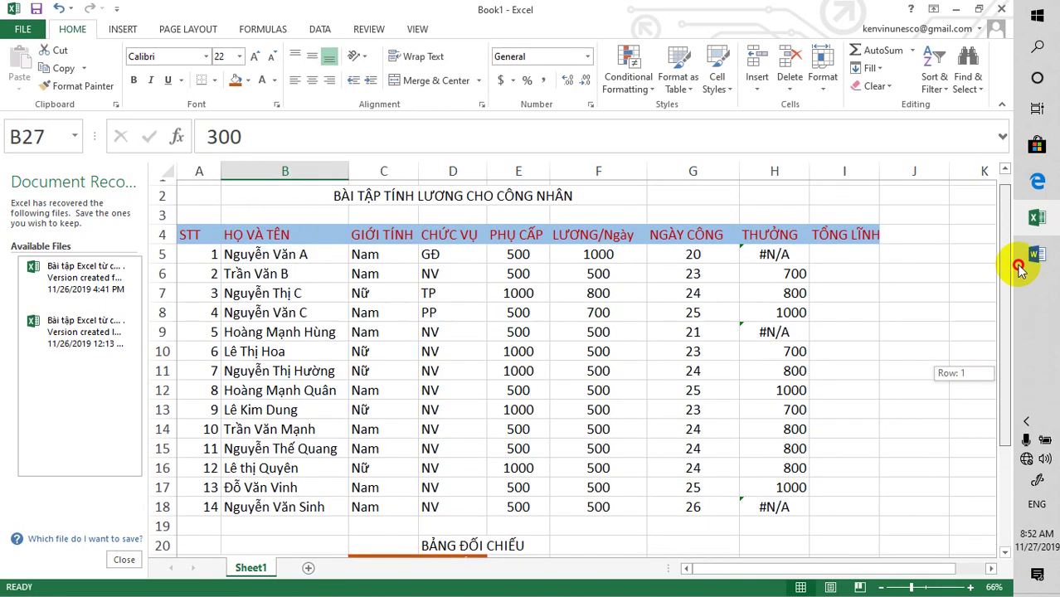
left_click(786, 270)
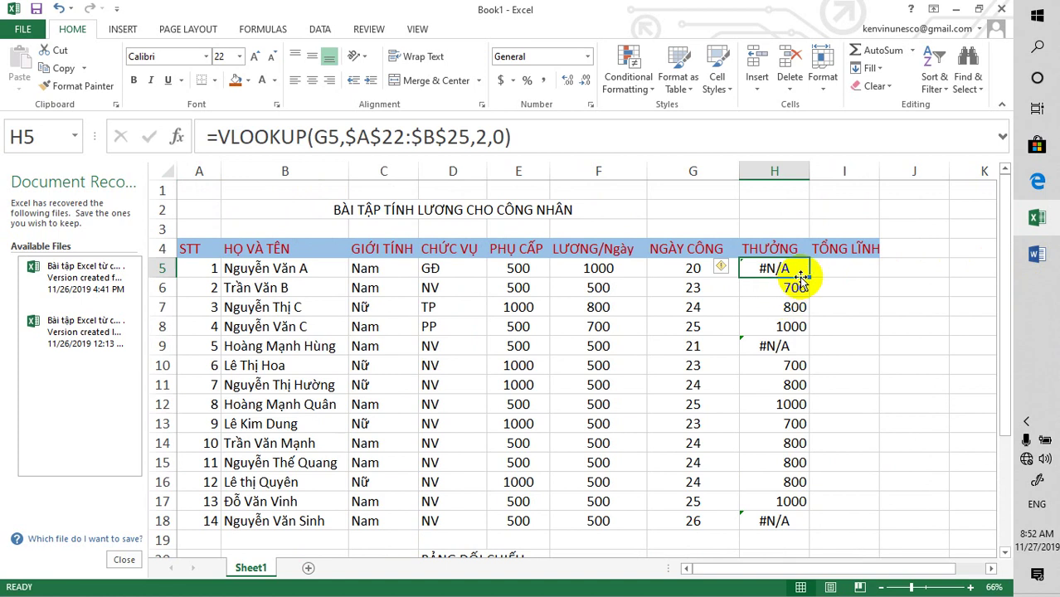
left_click_drag(810, 278, 813, 522)
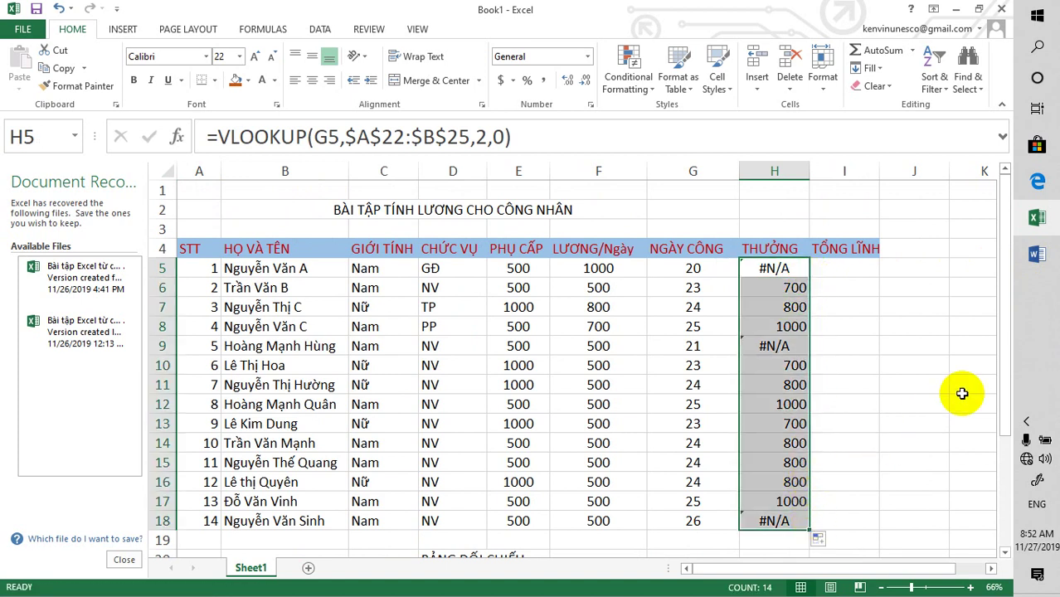
left_click_drag(1005, 393, 1005, 514)
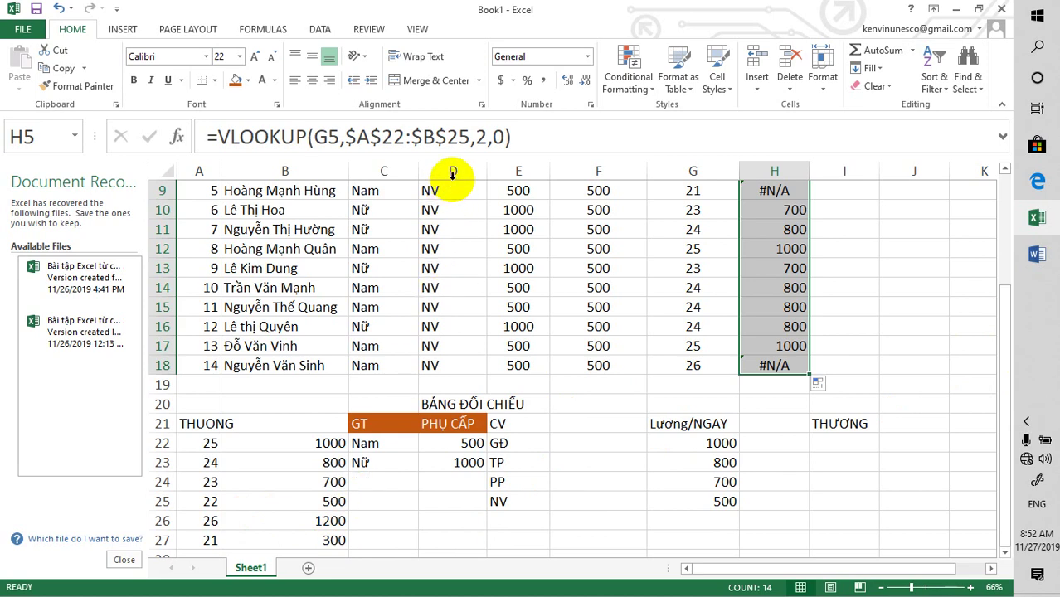
- Change H5's lookup range end from $B$25 to $B$27 and reselect H5
left_click(468, 138)
left_click(469, 139)
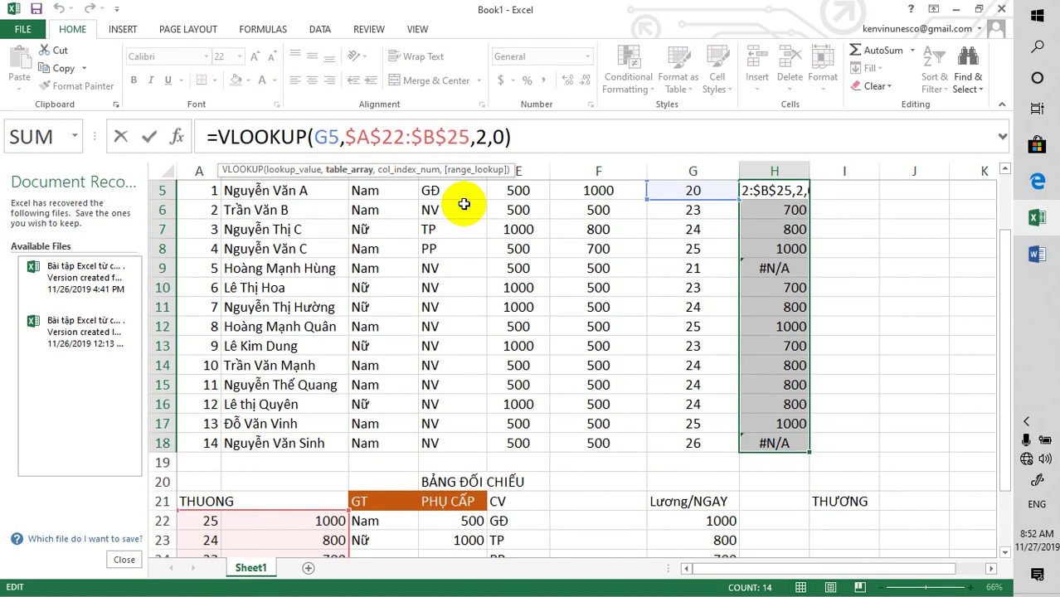
key("BackSpace")
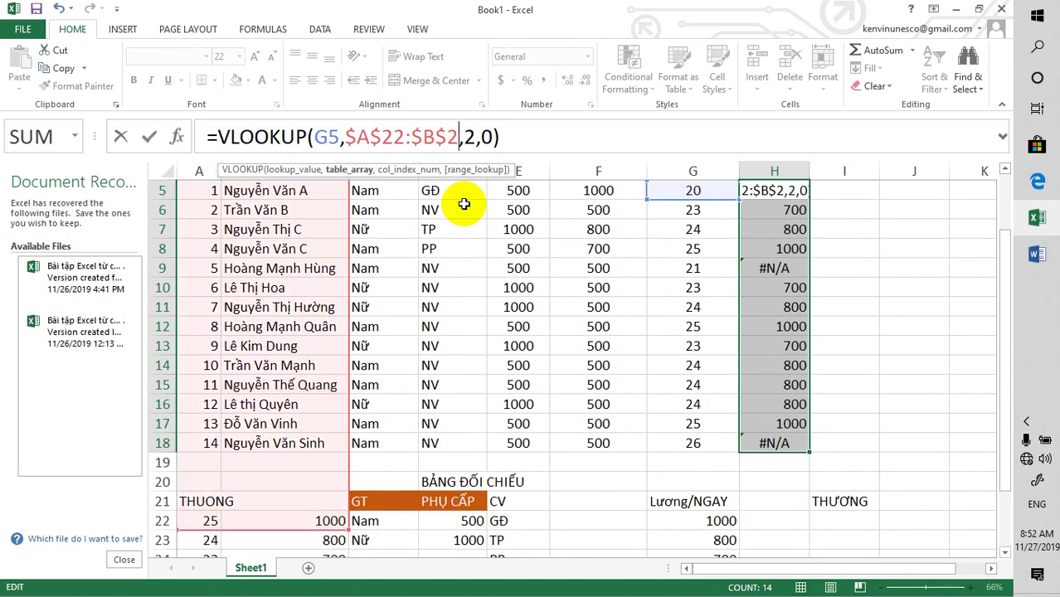
key("BackSpace")
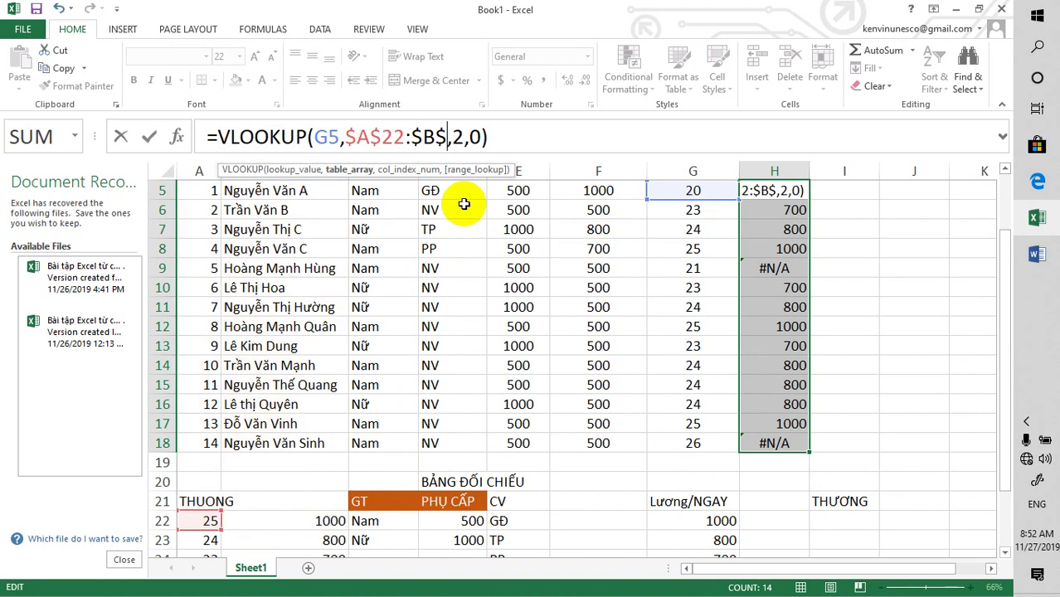
type("27")
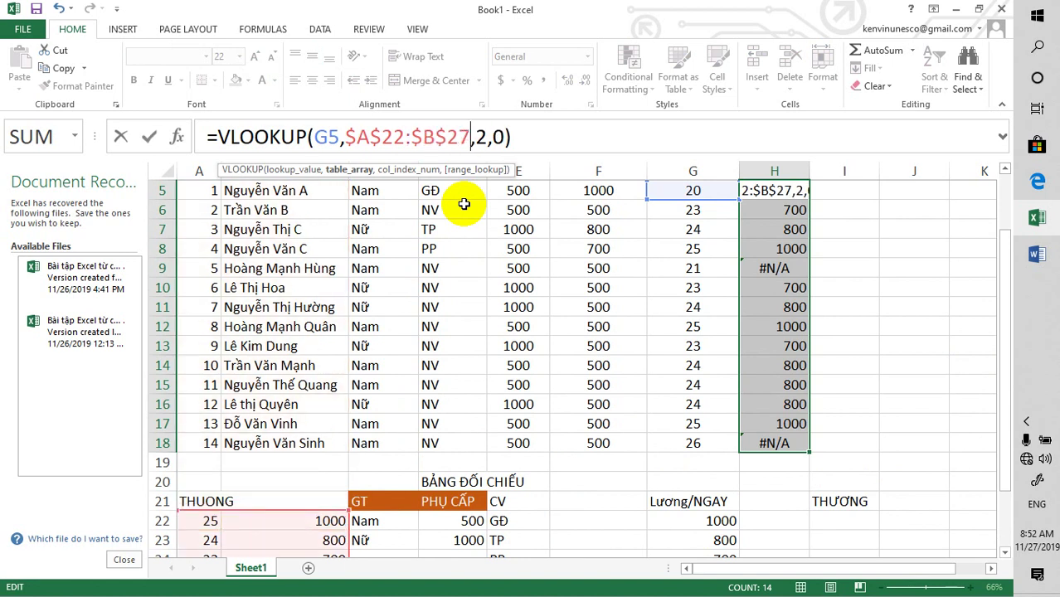
left_click(588, 129)
key("Return")
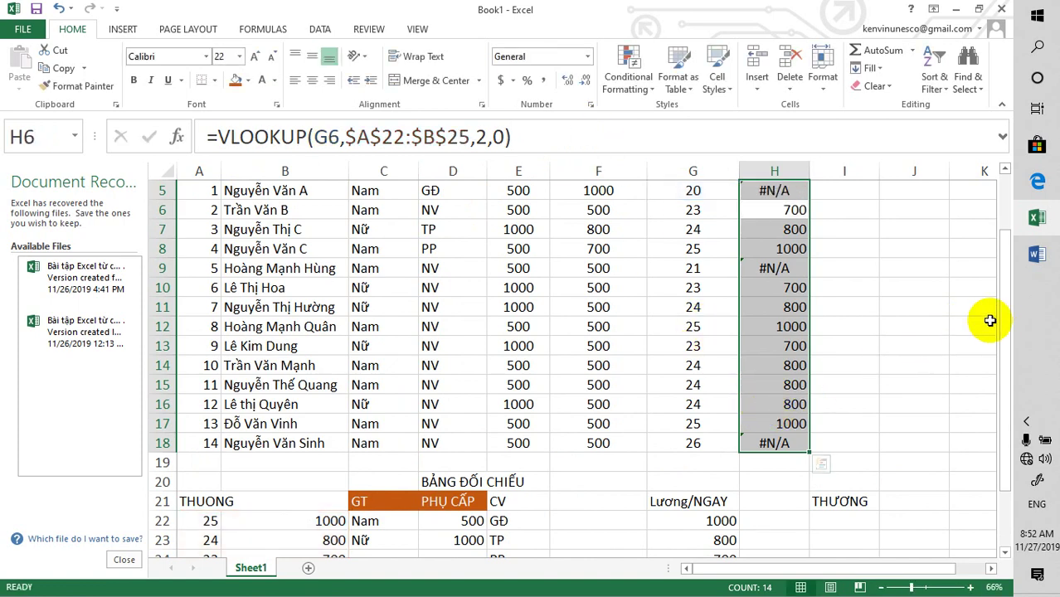
left_click_drag(1004, 350, 1003, 411)
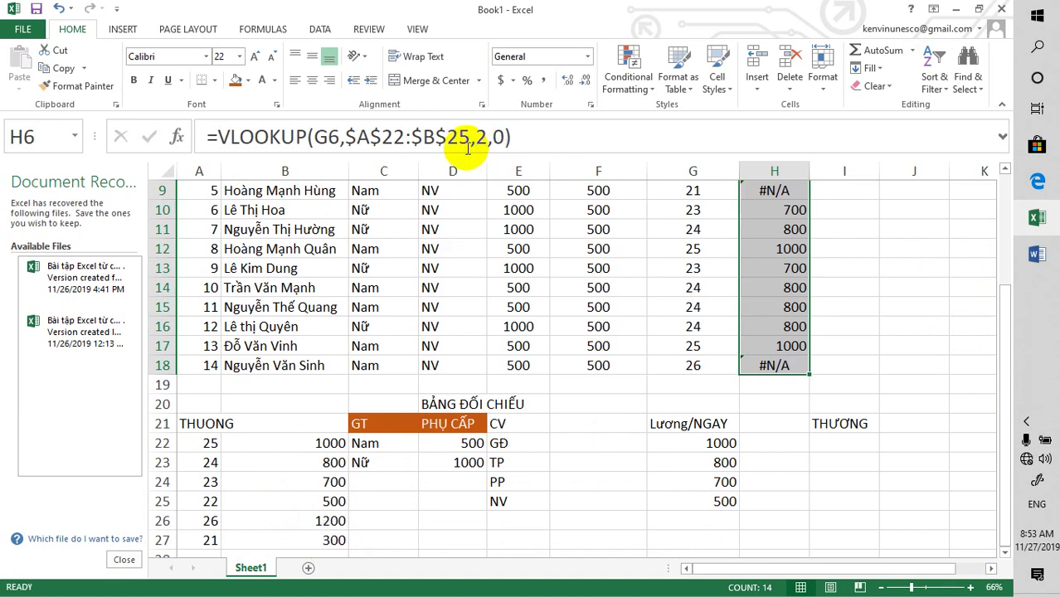
left_click_drag(1004, 332, 1008, 212)
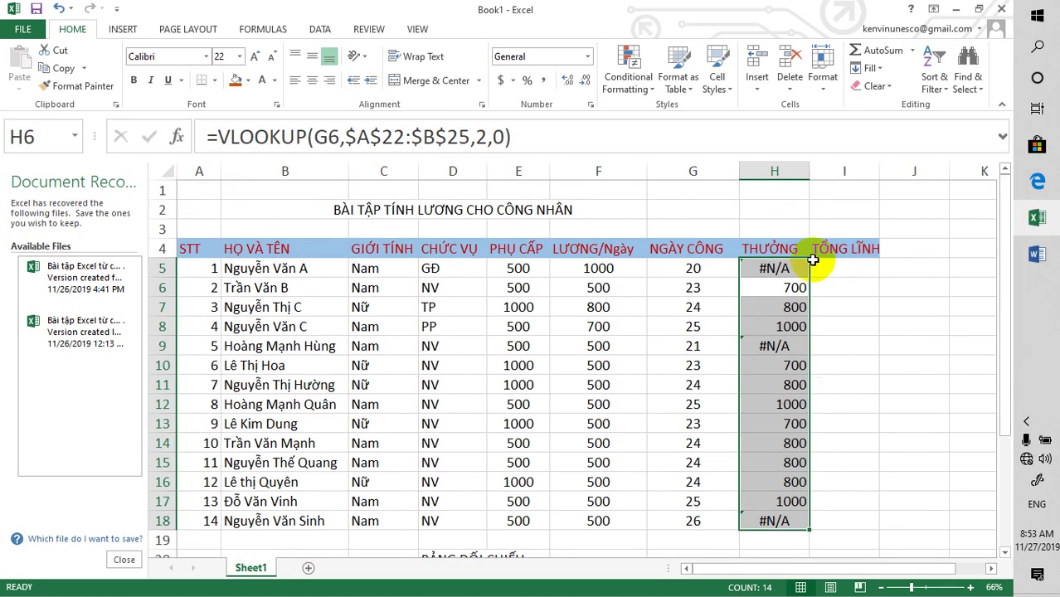
left_click(771, 268)
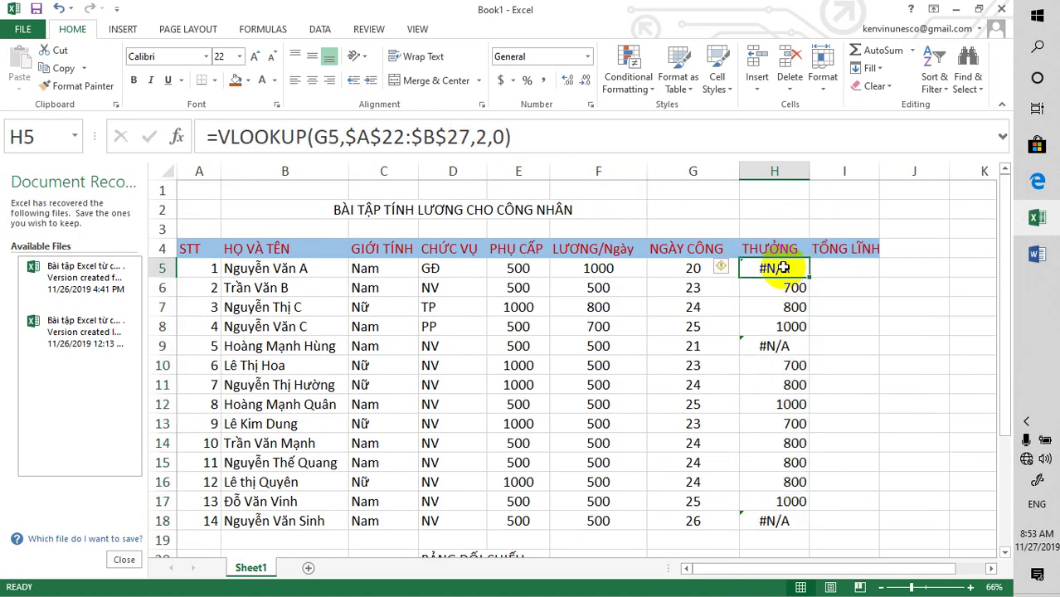
- Fill the H5 bonus formula down to H18 (300 for 21 days, 1200 for 26), then start a formula in I5
left_click_drag(810, 277, 811, 530)
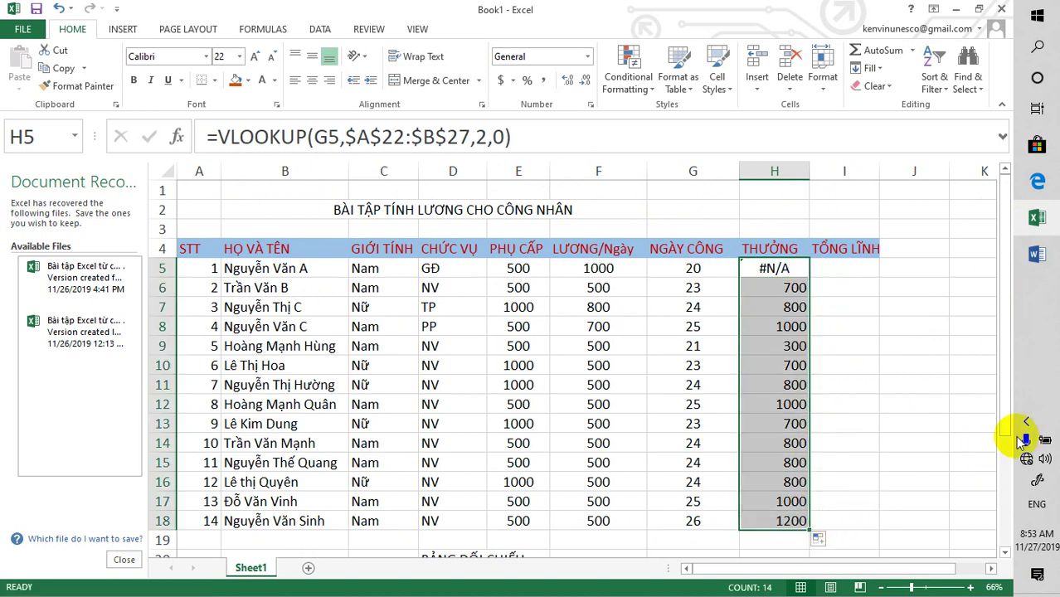
mouse_move(1004, 393)
left_mouse_down()
mouse_move(1006, 452)
mouse_move(1000, 389)
left_mouse_up()
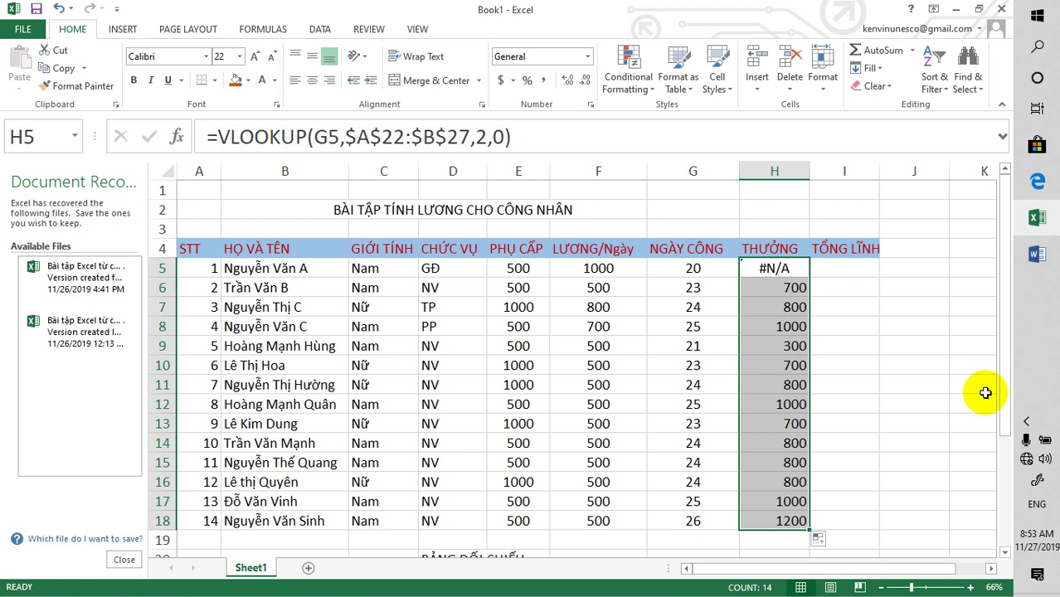
left_click(844, 267)
type("=")
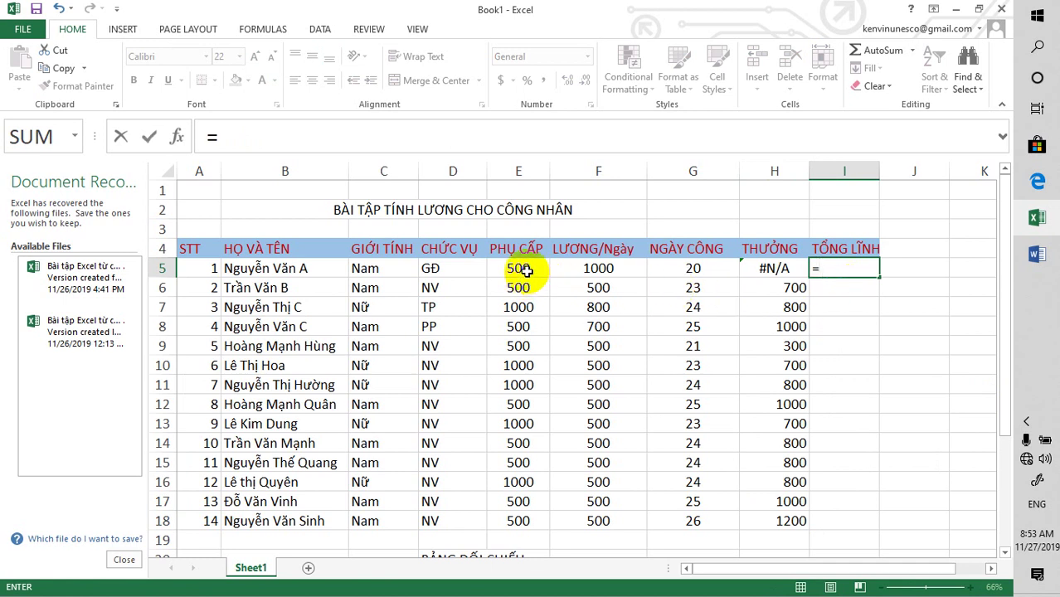
- Enter =E5+F5*G5+H5 in I5 and fill it down through I18
type("e")
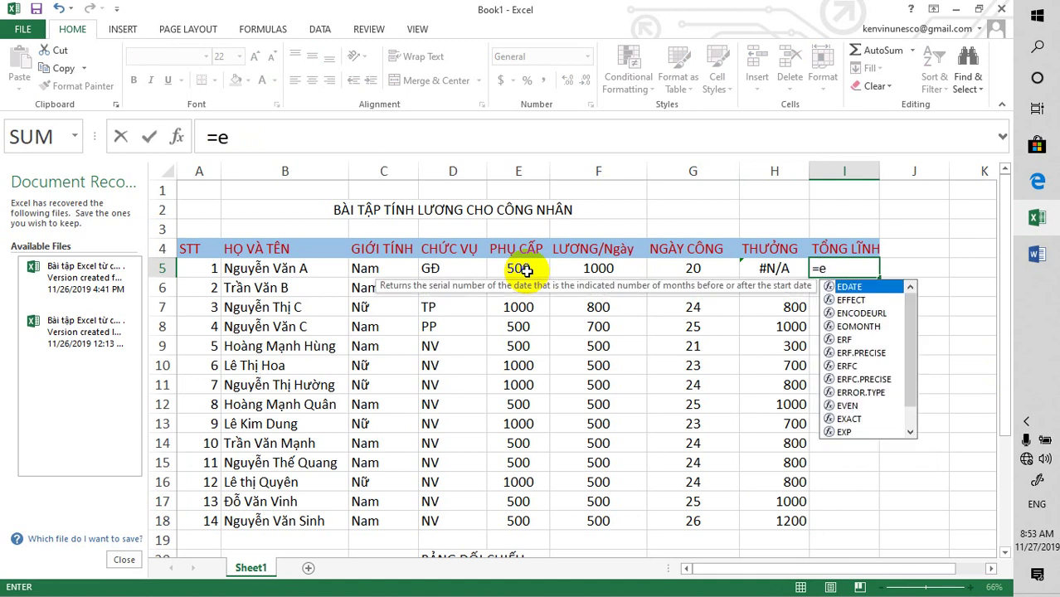
type("5+")
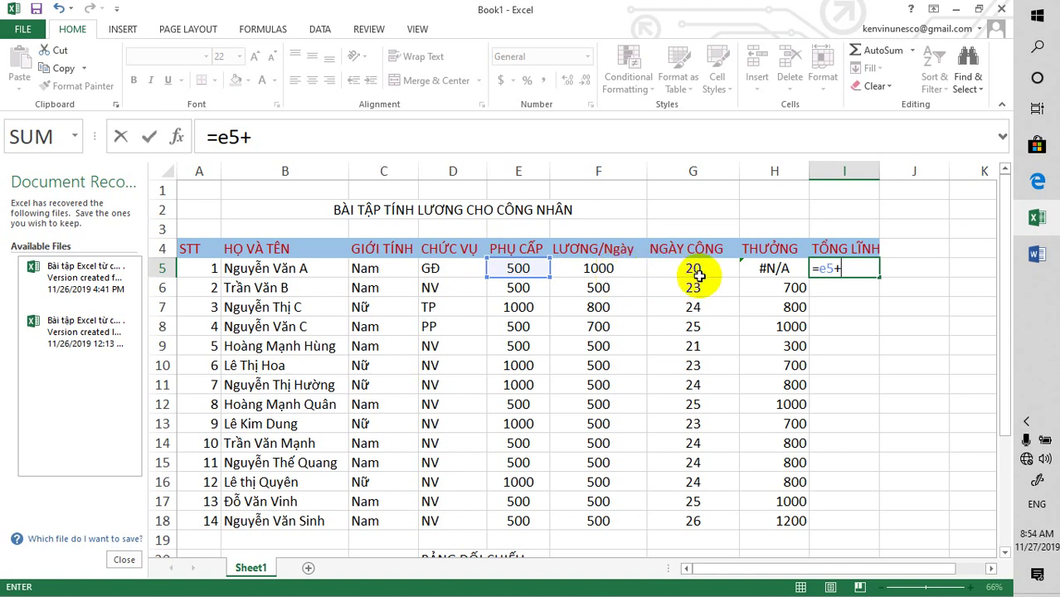
type("f5")
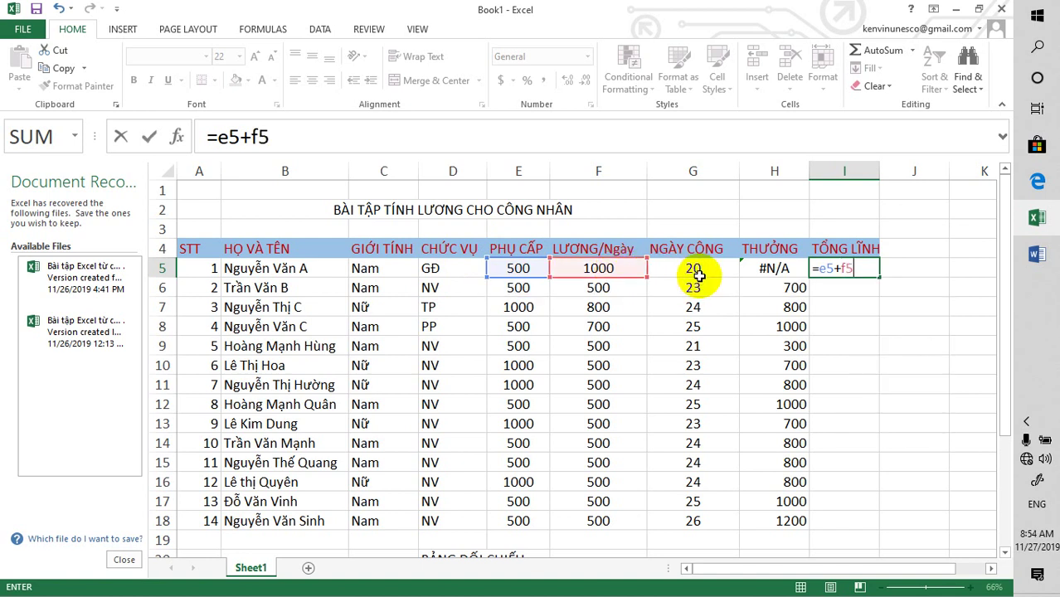
type("*")
type("g5")
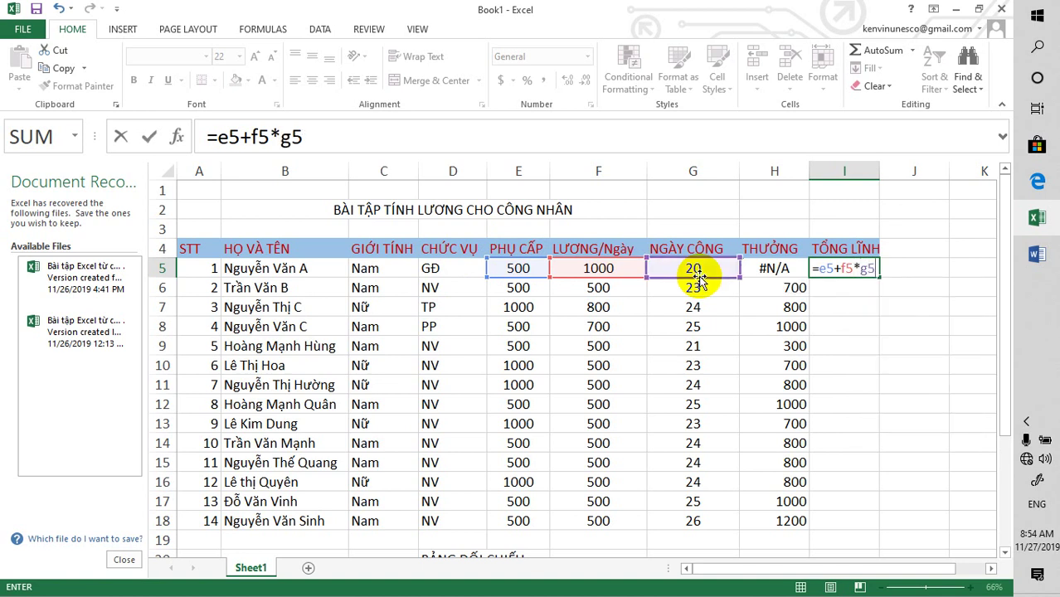
type("+")
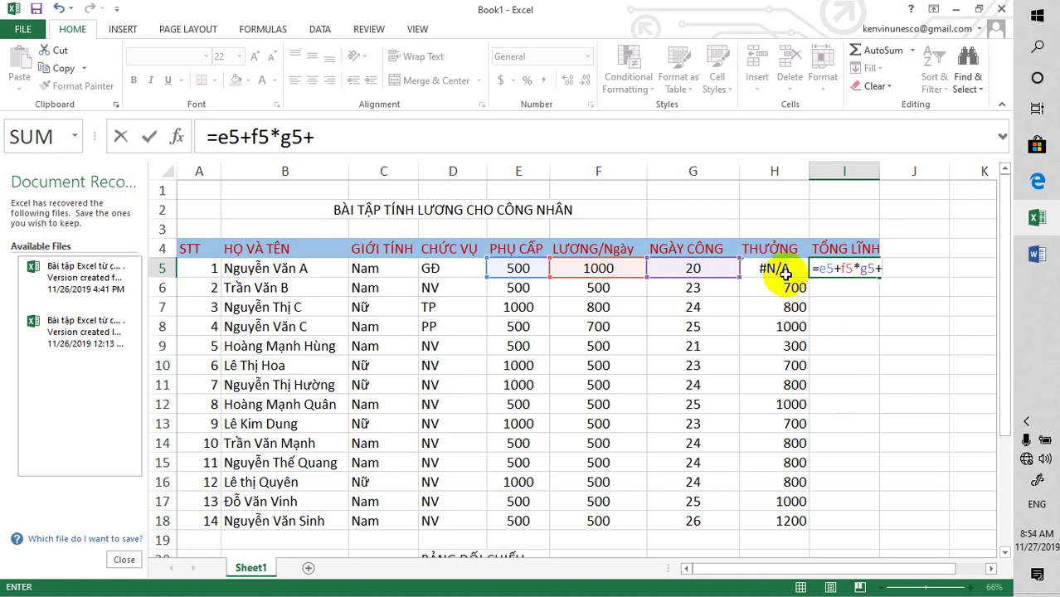
type("h")
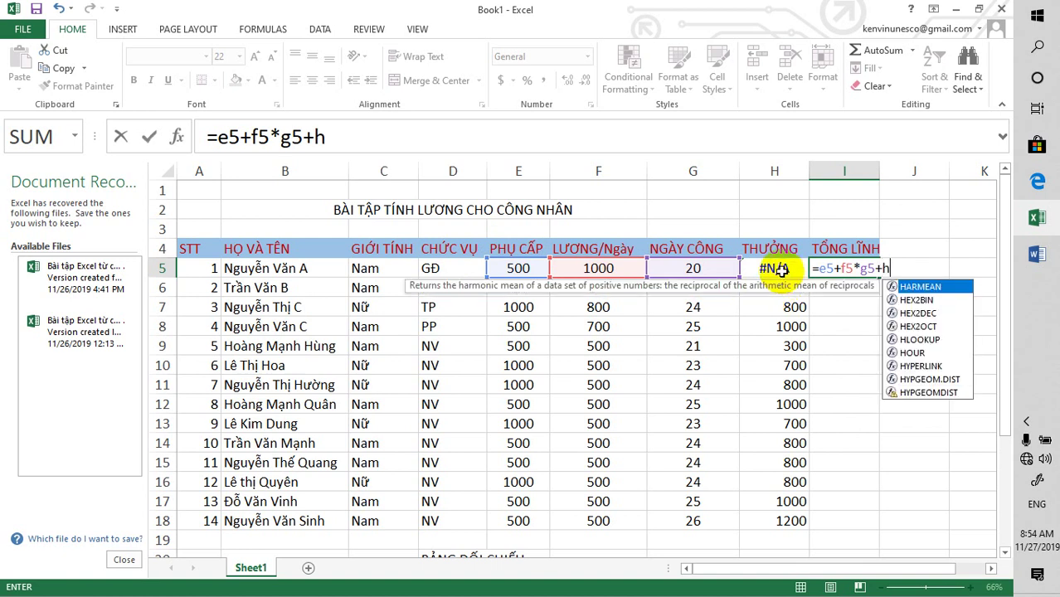
type("5")
key("Return")
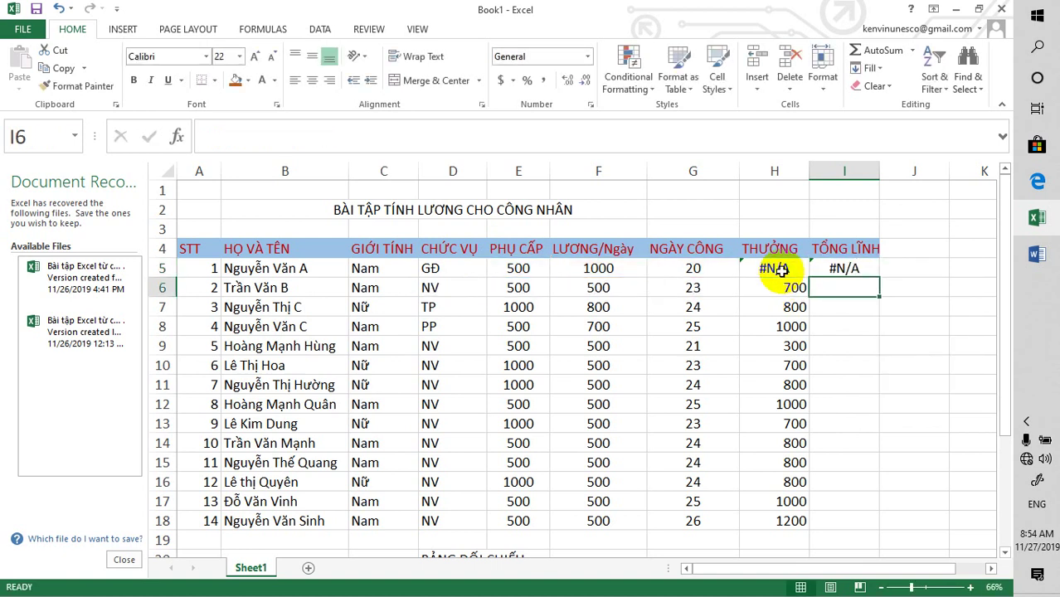
left_click(839, 268)
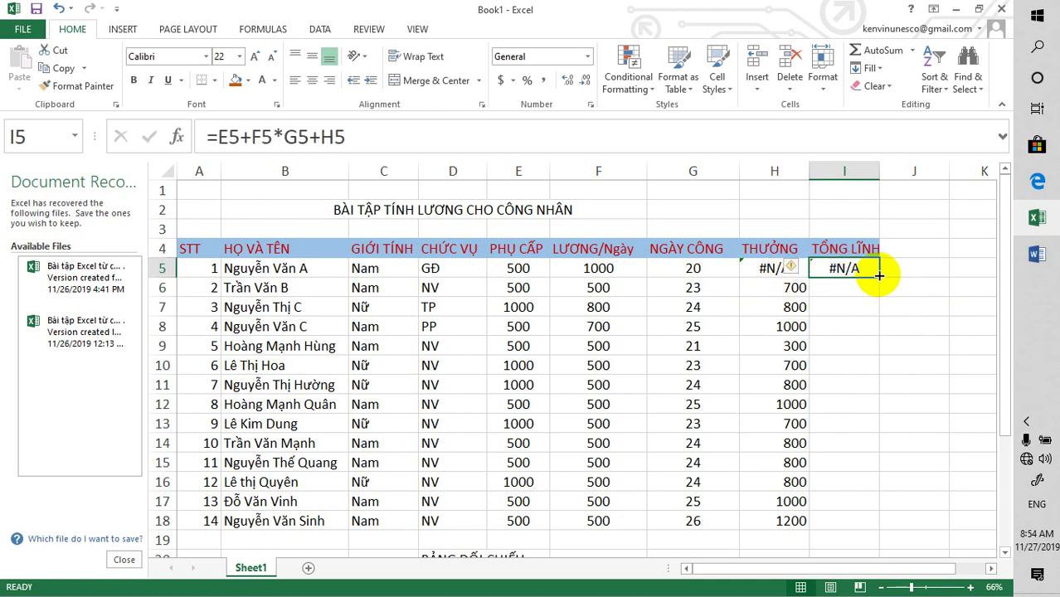
left_click_drag(878, 275, 877, 527)
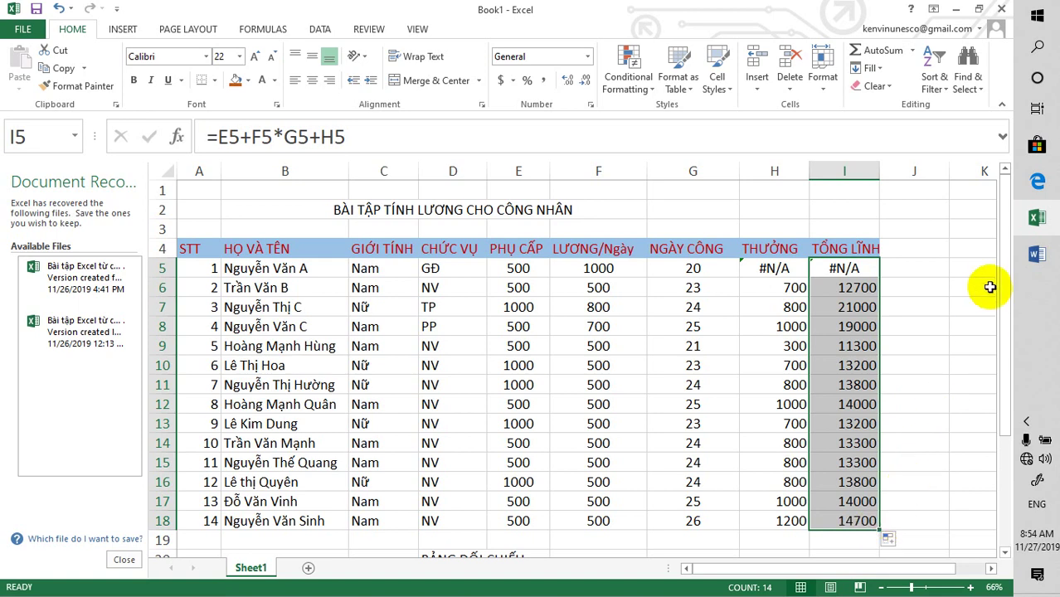
- Change G5's workdays from 20 to 21, making H5's bonus 300 and I5's total 21800
left_click(775, 275)
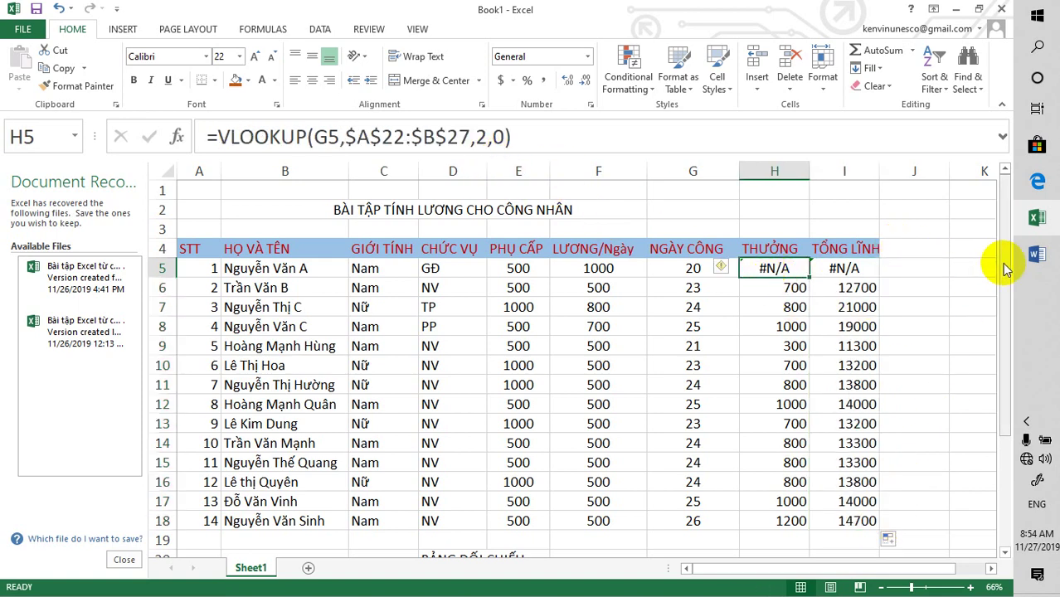
left_click_drag(1005, 269, 1005, 383)
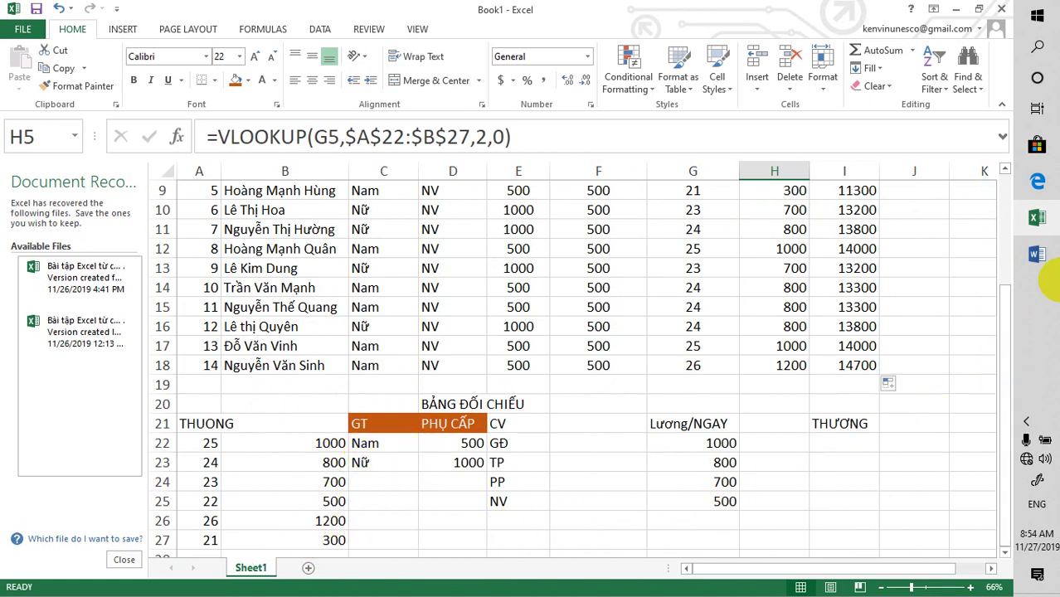
mouse_move(1008, 311)
left_mouse_down()
mouse_move(1004, 217)
mouse_move(999, 436)
left_mouse_up()
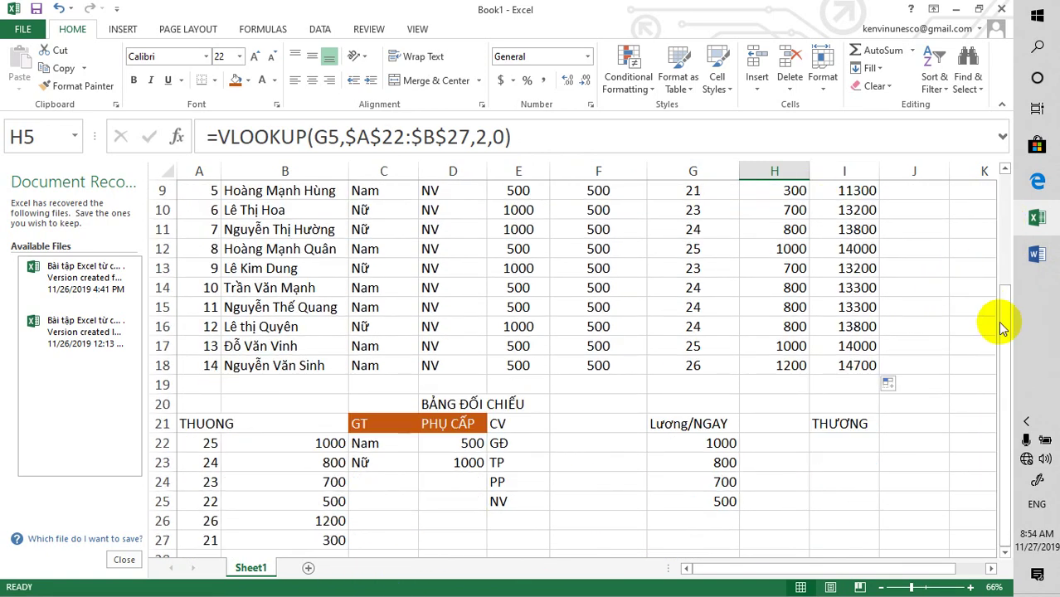
left_click_drag(1002, 327, 1005, 177)
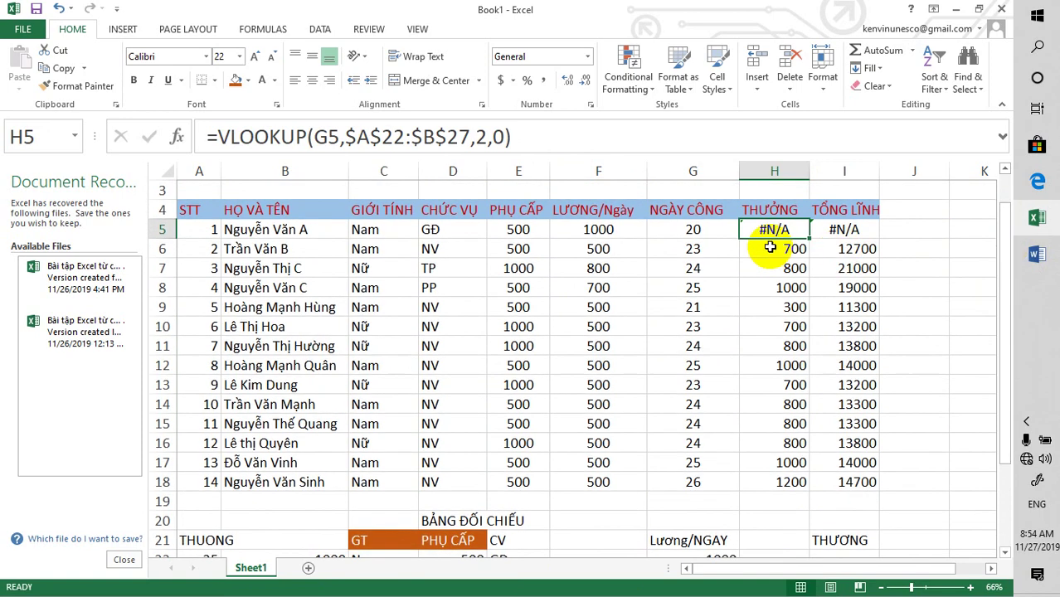
double_click(704, 232)
type("21")
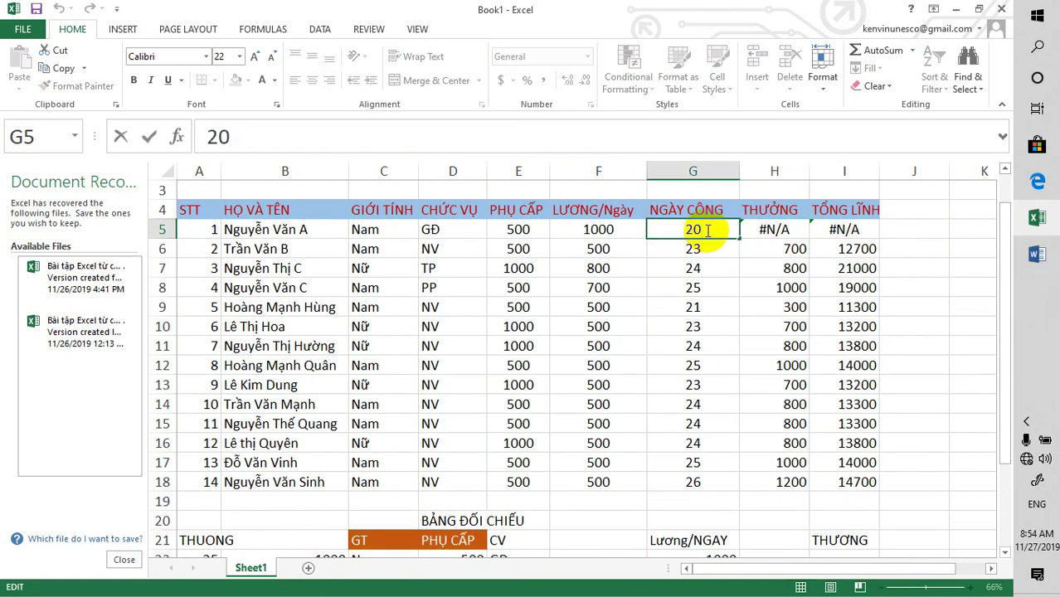
left_click(791, 248)
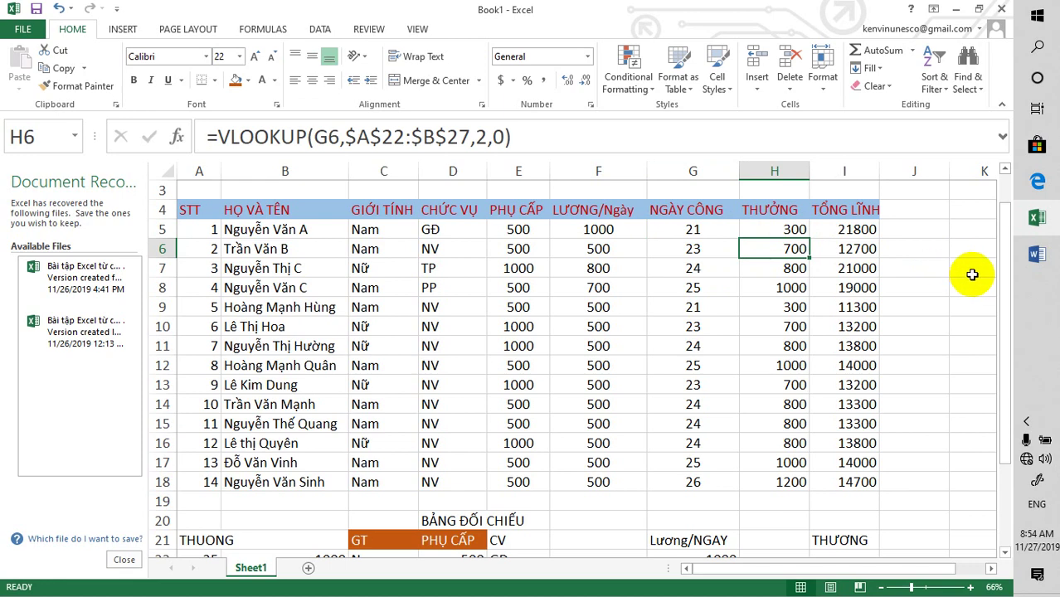
key("ctrl+s")
left_click(37, 23)
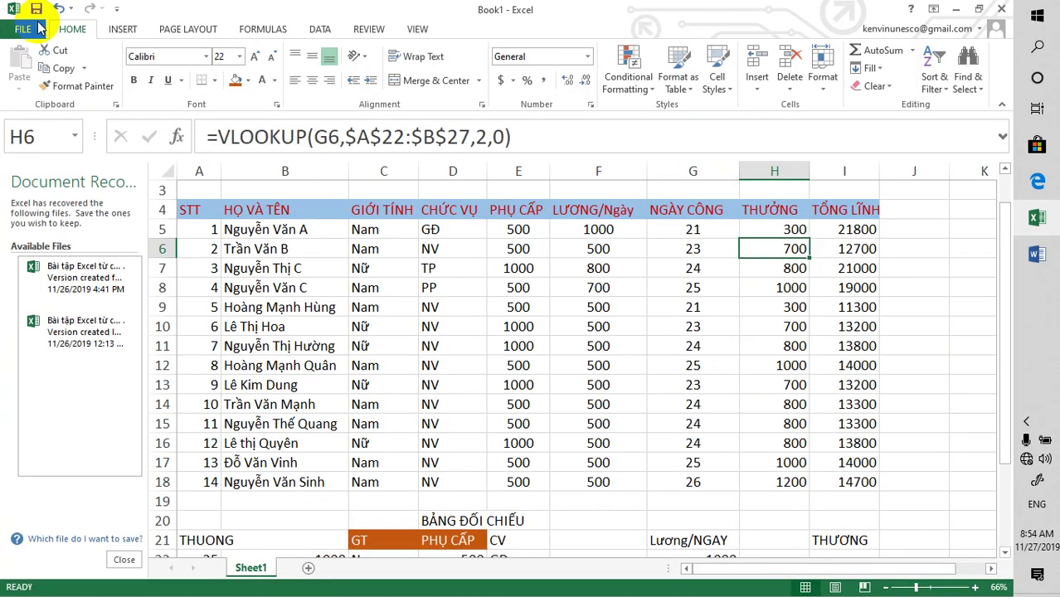
- Make columns G (NGÀY CÔNG), H (THƯỞNG) and I (TỔNG LĨNH) narrower
mouse_move(1003, 264)
left_mouse_down()
mouse_move(1004, 337)
mouse_move(1004, 266)
left_mouse_up()
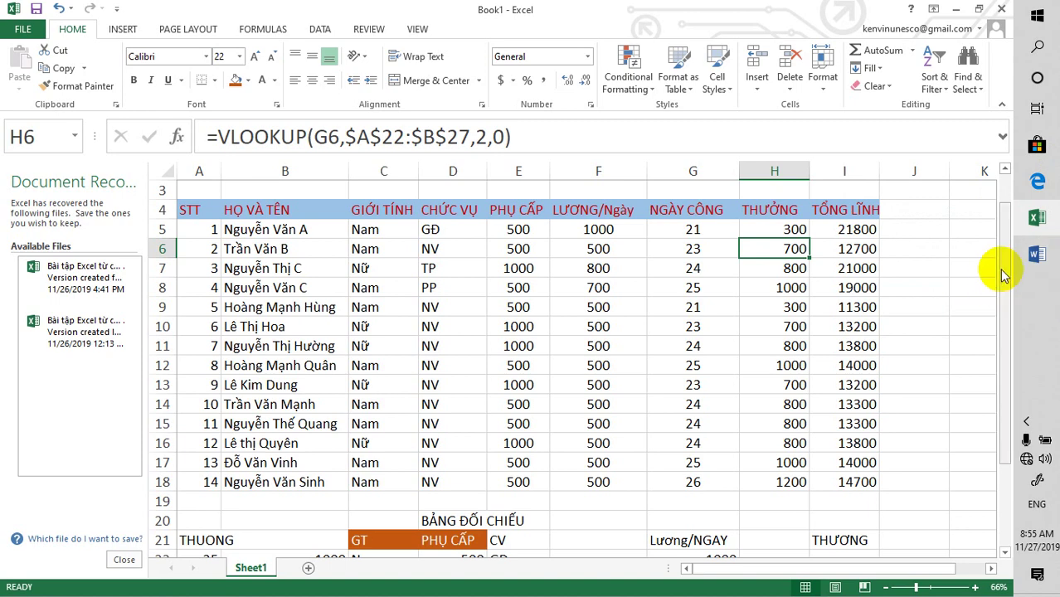
mouse_move(1003, 269)
left_mouse_down()
mouse_move(1001, 327)
mouse_move(995, 238)
left_mouse_up()
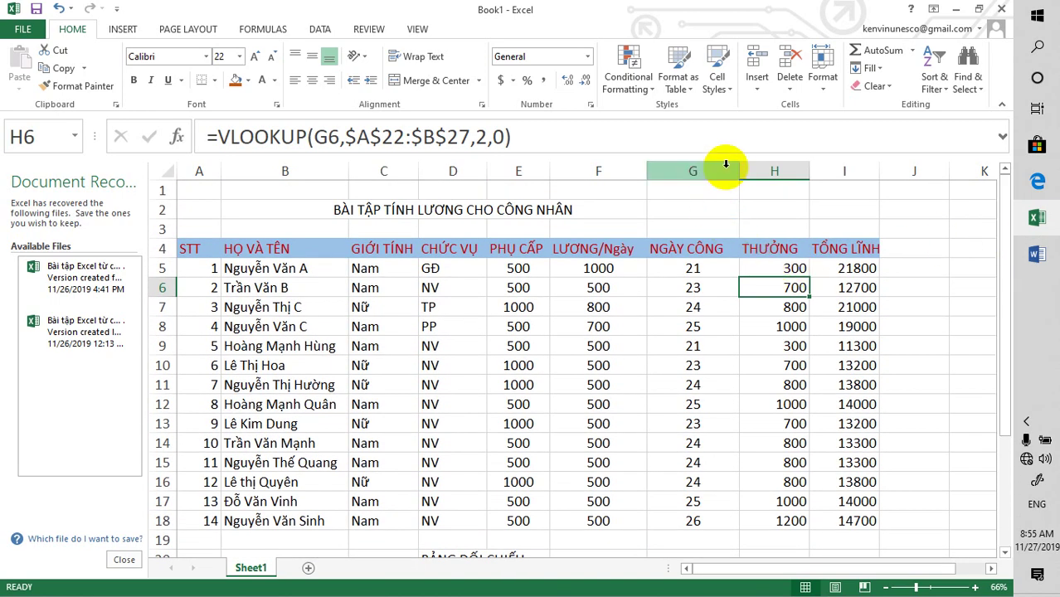
left_click_drag(738, 168, 705, 170)
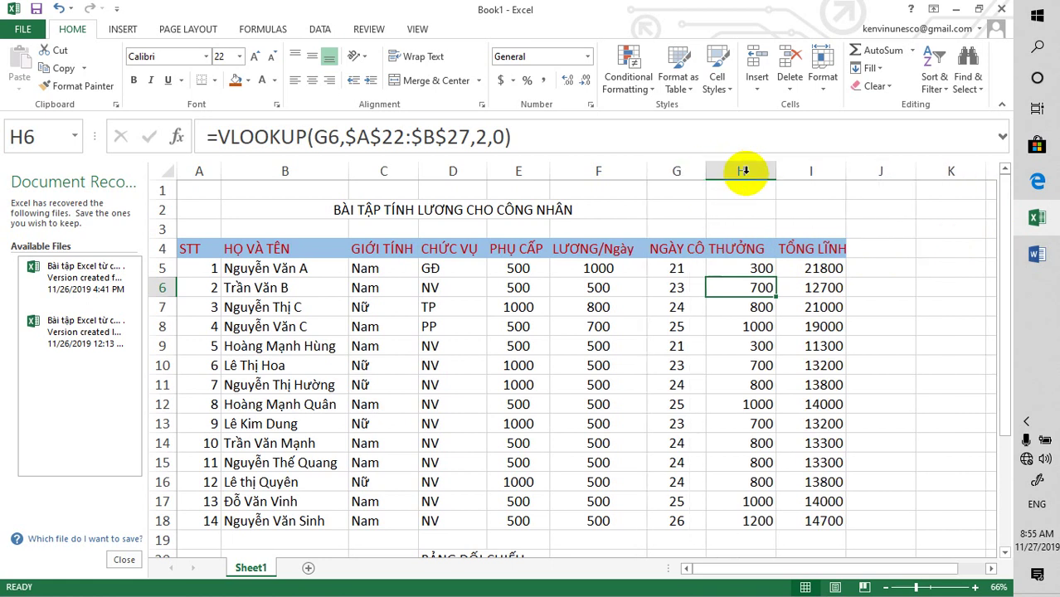
left_click_drag(776, 170, 759, 170)
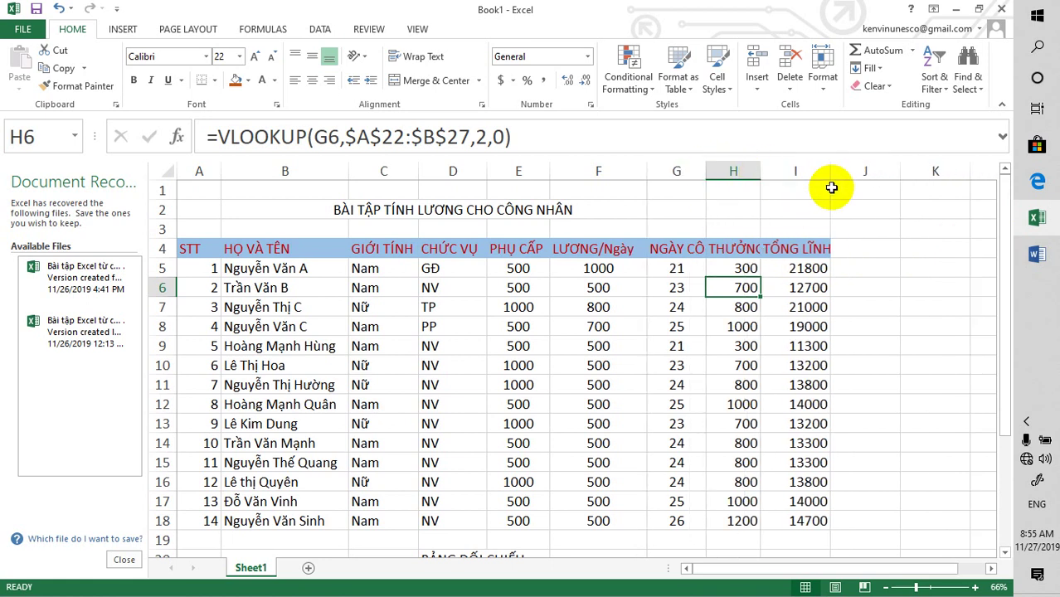
left_click_drag(829, 176, 822, 174)
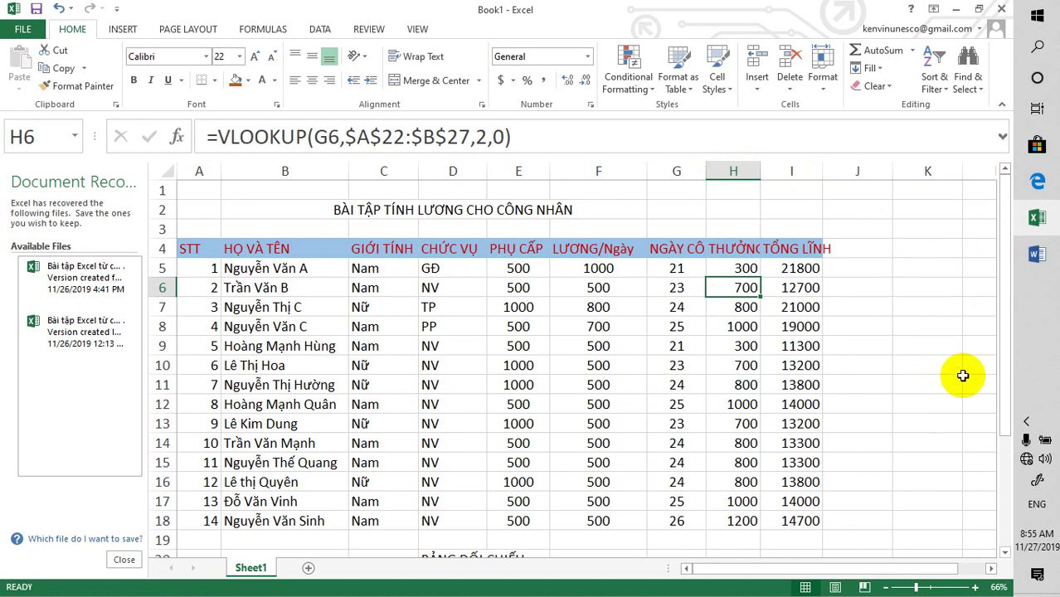
mouse_move(1002, 305)
left_mouse_down()
mouse_move(1001, 367)
mouse_move(1000, 317)
left_mouse_up()
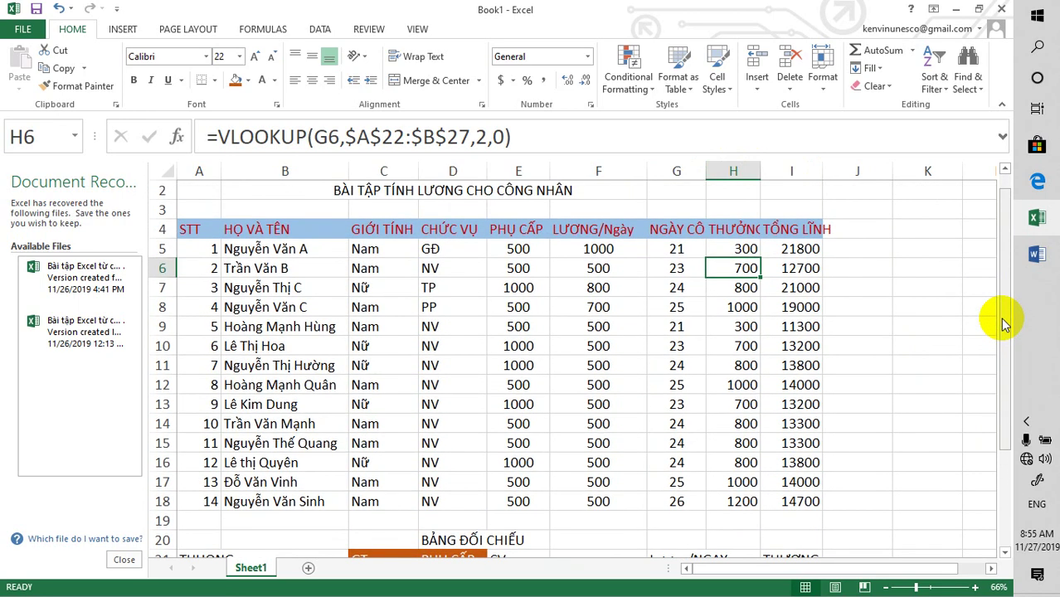
- Bring up the Save As page with Ctrl+S, showing OneDrive - Personal, Computer and Add a Place
key("ctrl+s")
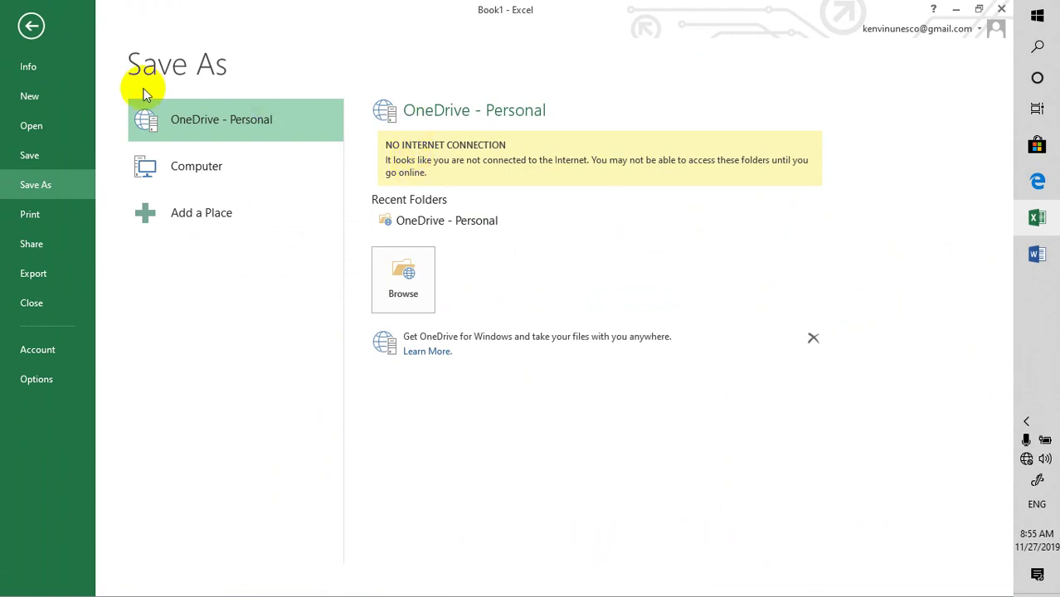